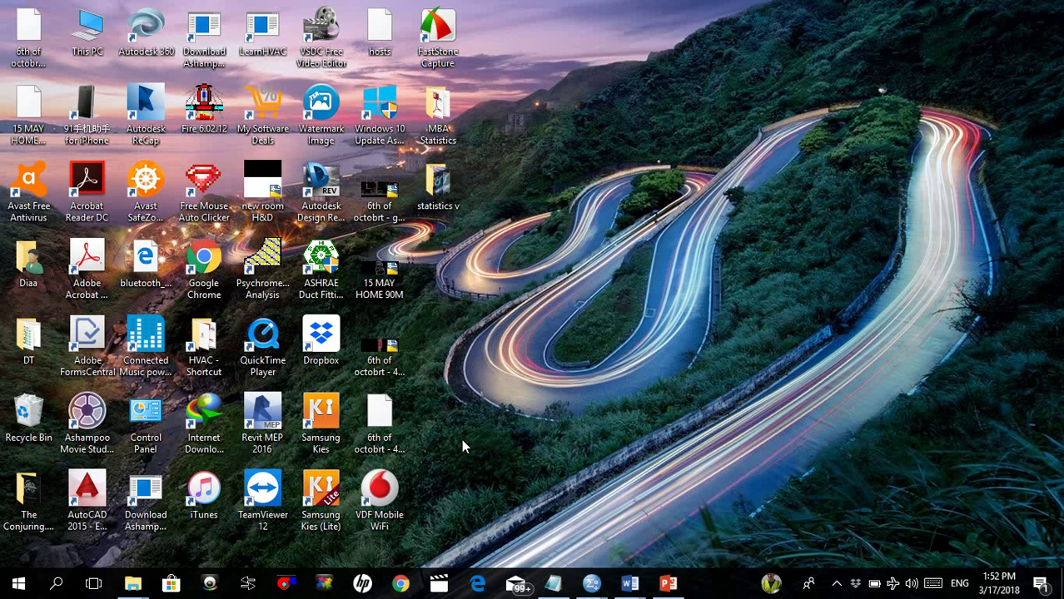
Launch IBM SPSS Statistics 25 and dismiss its welcome window.
{"action": "key", "text": "super"}
{"action": "type", "text": "ibm"}
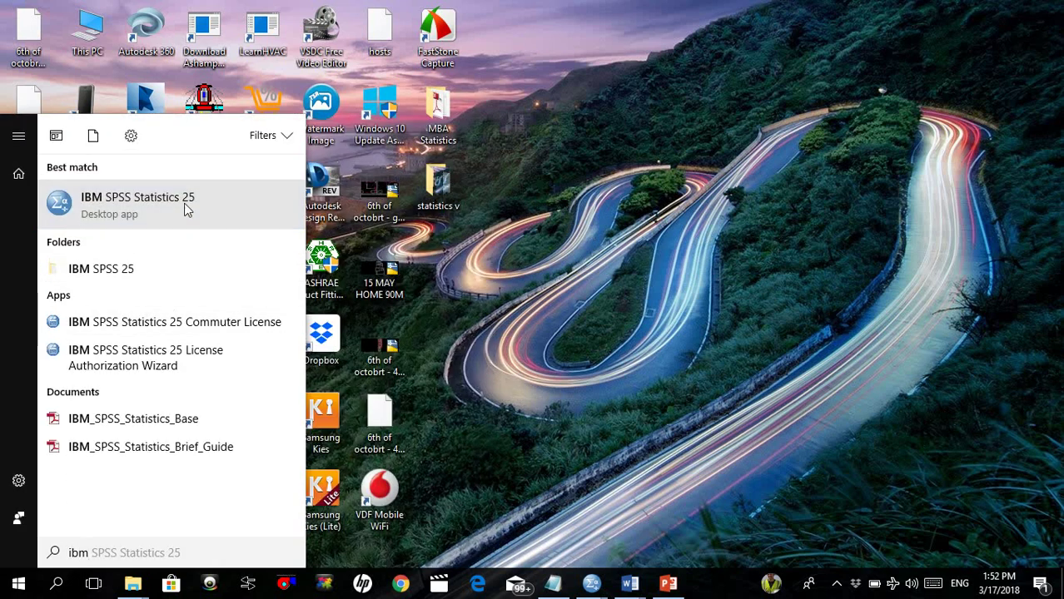
{"action": "left_click", "coordinate": [184, 203]}
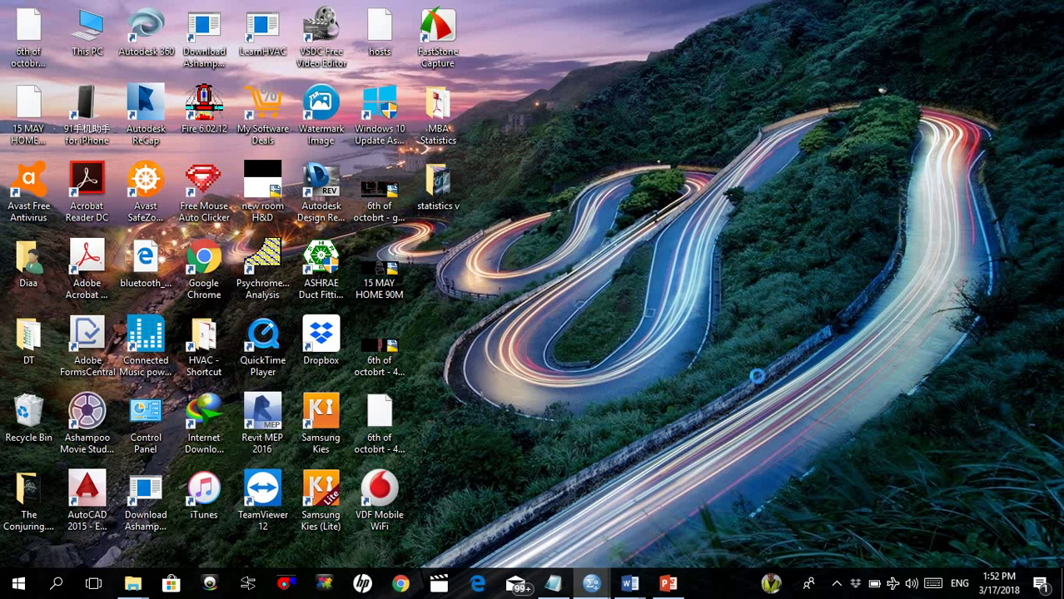
{"action": "mouse_move", "coordinate": [591, 583]}
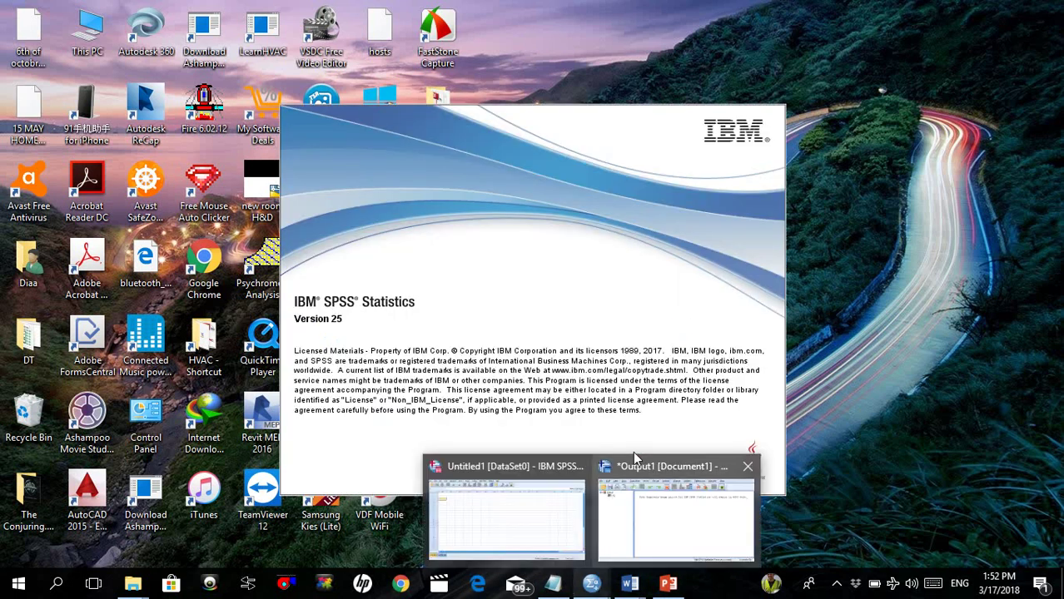
{"action": "mouse_move", "coordinate": [579, 468]}
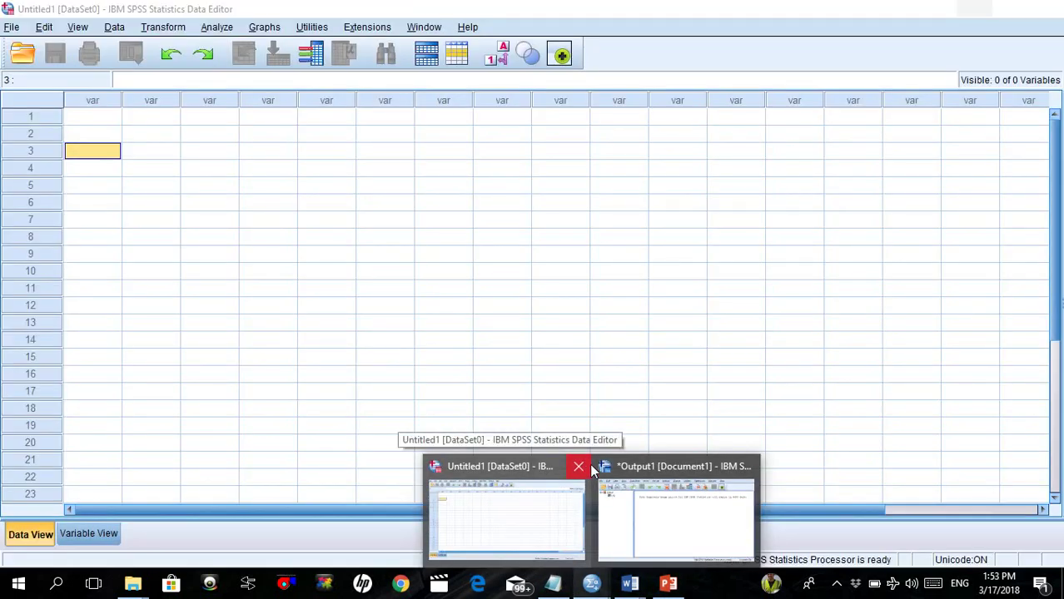
{"action": "left_click", "coordinate": [535, 500]}
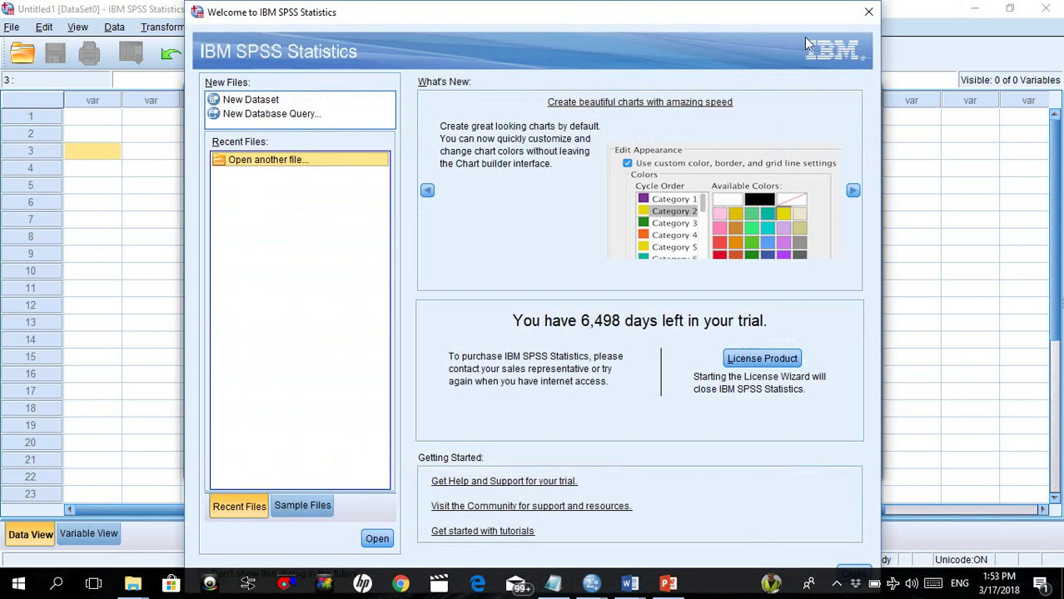
{"action": "left_click", "coordinate": [867, 14]}
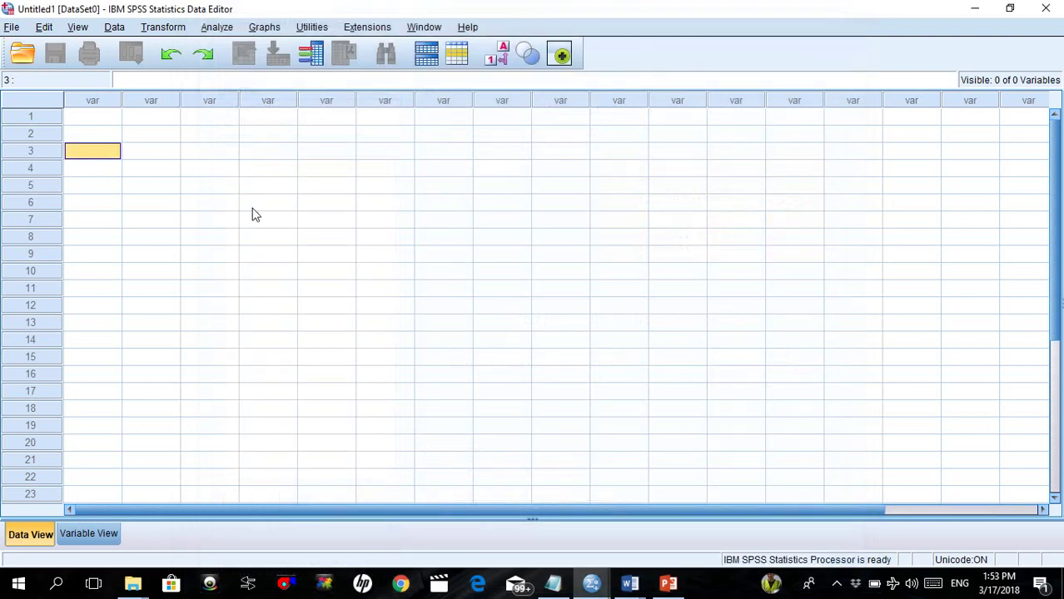
Close the smaller duplicate Data Editor window and its session, discarding the output document.
{"action": "left_click", "coordinate": [606, 586]}
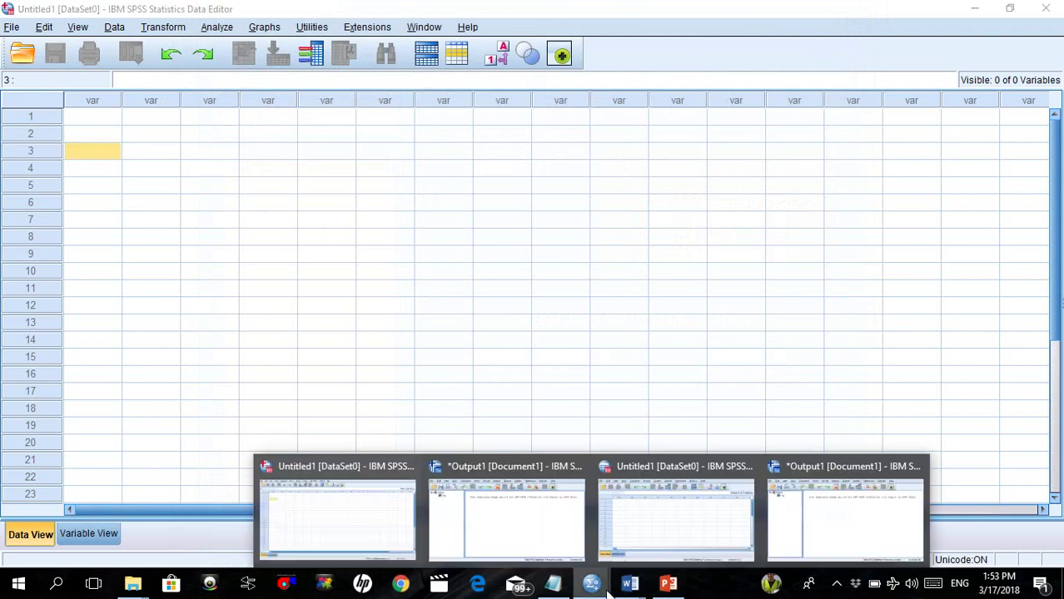
{"action": "left_click", "coordinate": [717, 505]}
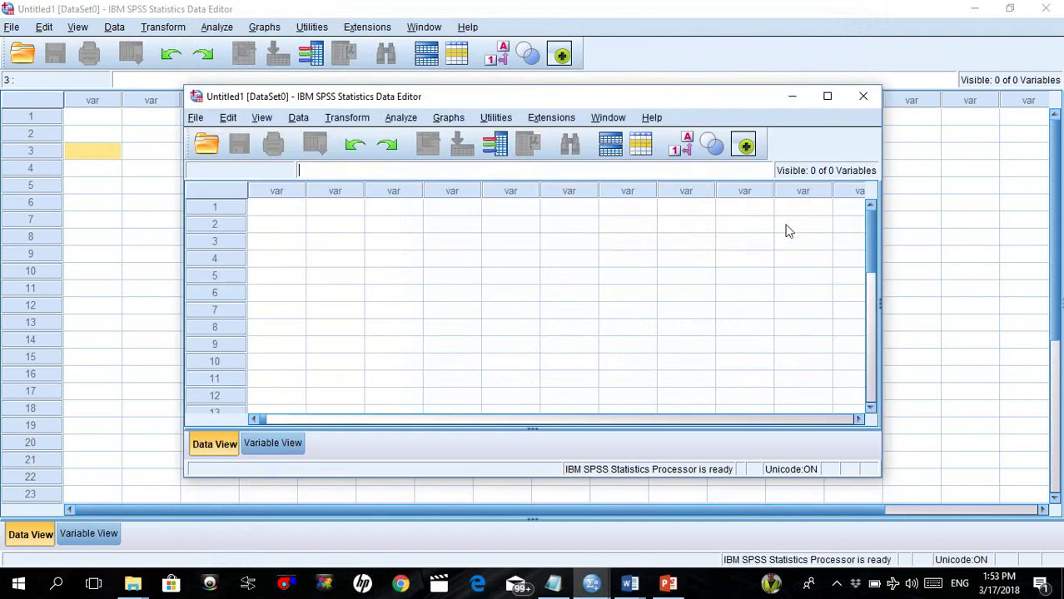
{"action": "left_click", "coordinate": [861, 96]}
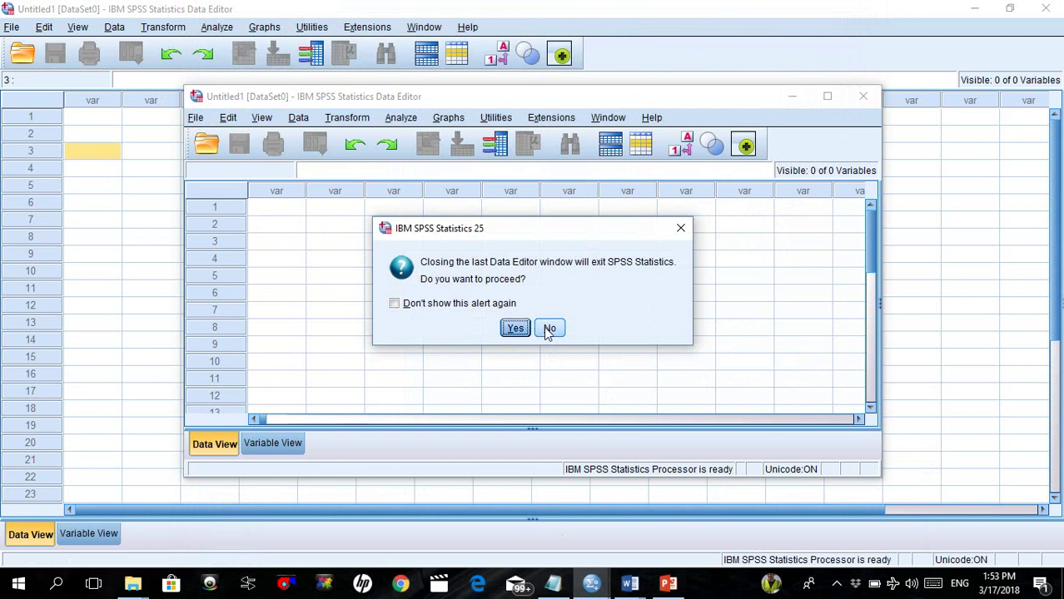
{"action": "left_click", "coordinate": [515, 329]}
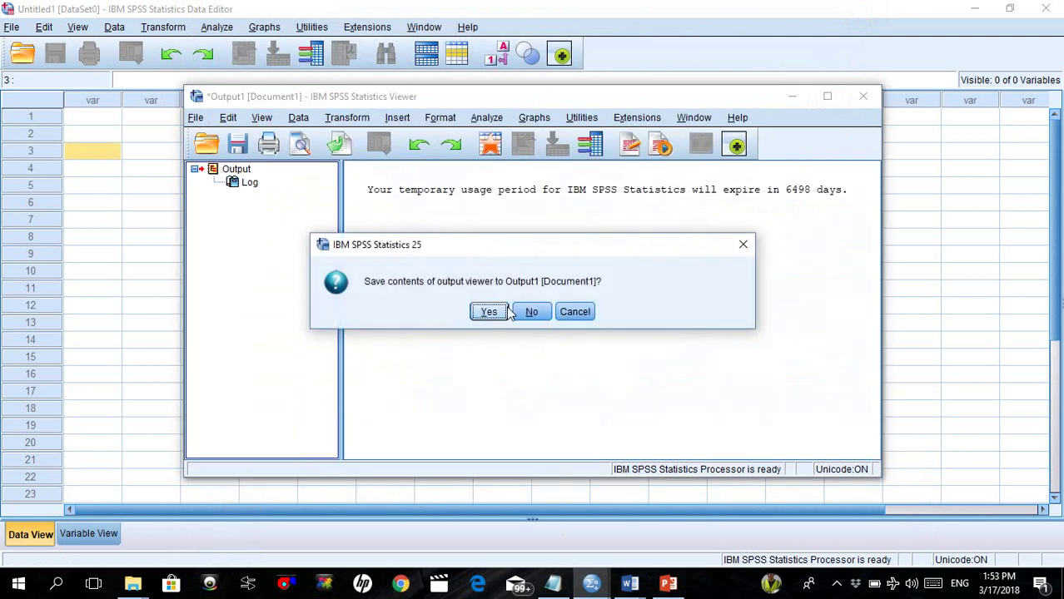
{"action": "left_click", "coordinate": [528, 311]}
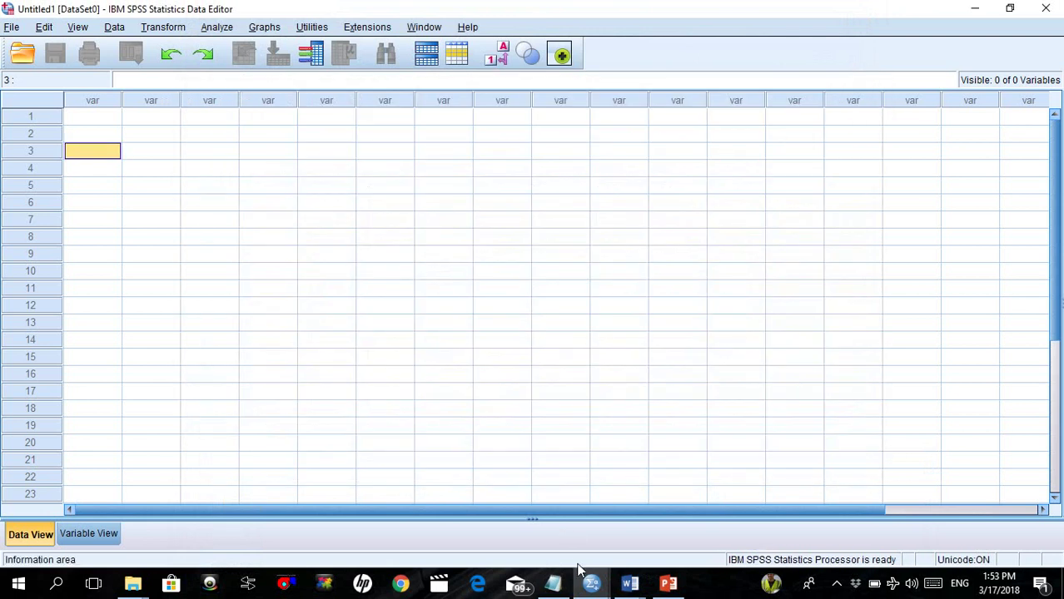
Exit the remaining IBM SPSS Statistics session without saving the contents of its output viewer.
{"action": "mouse_move", "coordinate": [618, 547]}
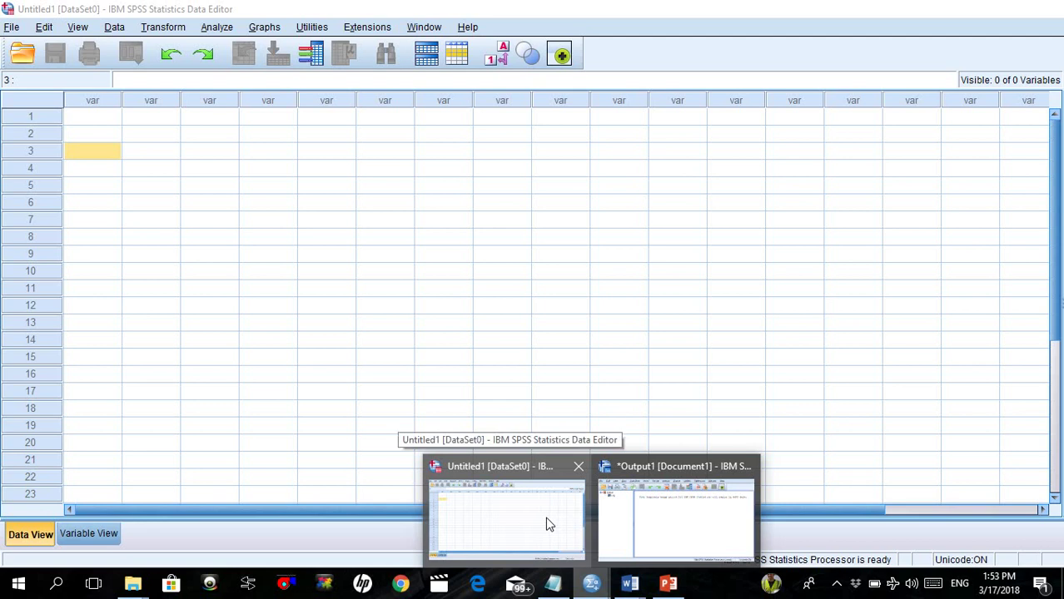
{"action": "left_click", "coordinate": [548, 525]}
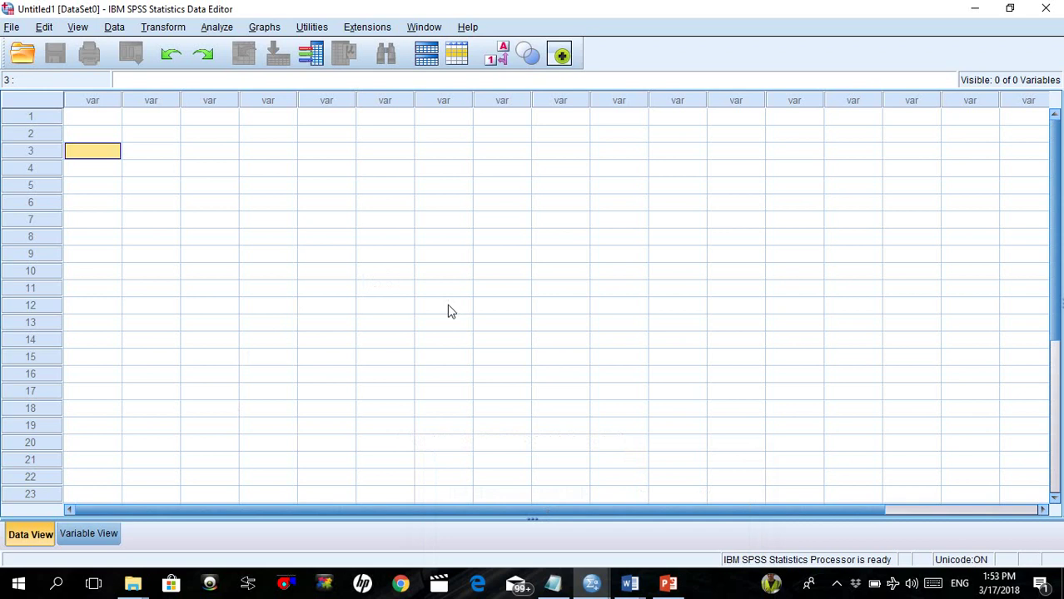
{"action": "left_click", "coordinate": [1045, 9]}
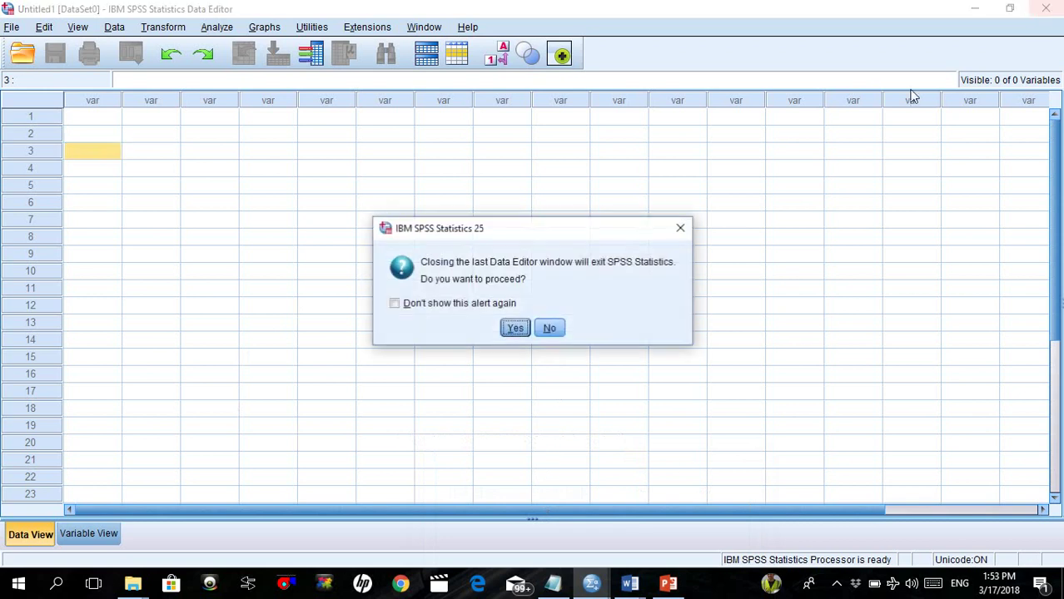
{"action": "left_click", "coordinate": [514, 329]}
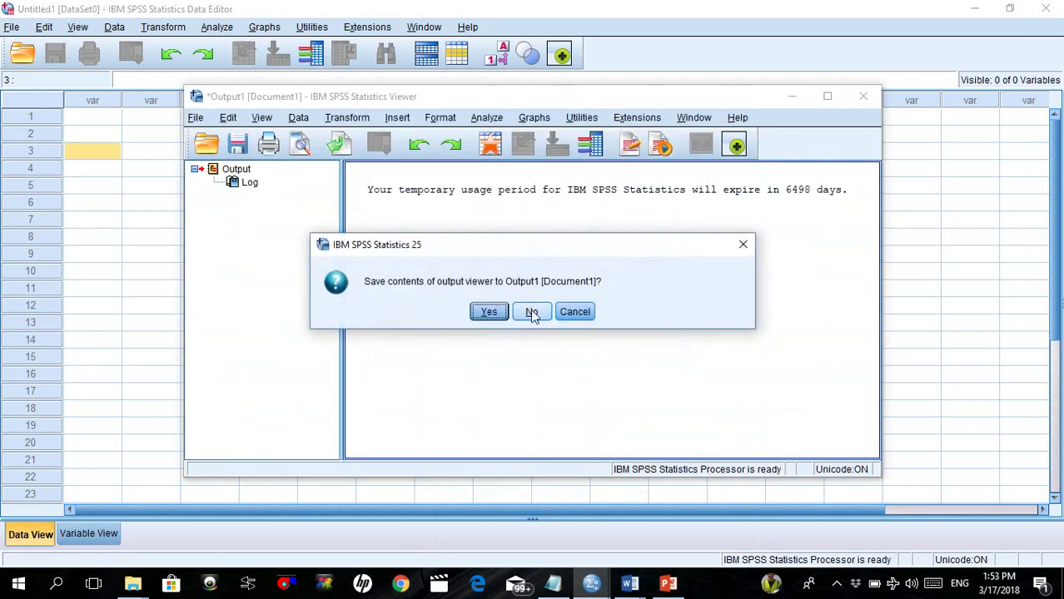
{"action": "left_click", "coordinate": [533, 311]}
Start a fresh IBM SPSS Statistics 25 session and dismiss the welcome window to reach the empty dataset.
{"action": "key", "text": "super"}
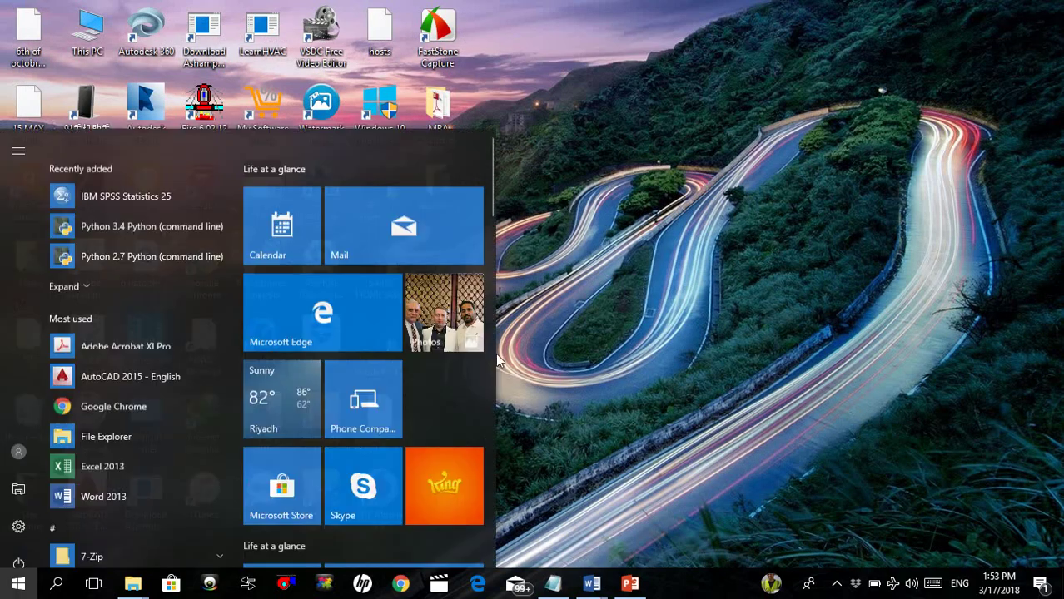
{"action": "left_click", "coordinate": [152, 160]}
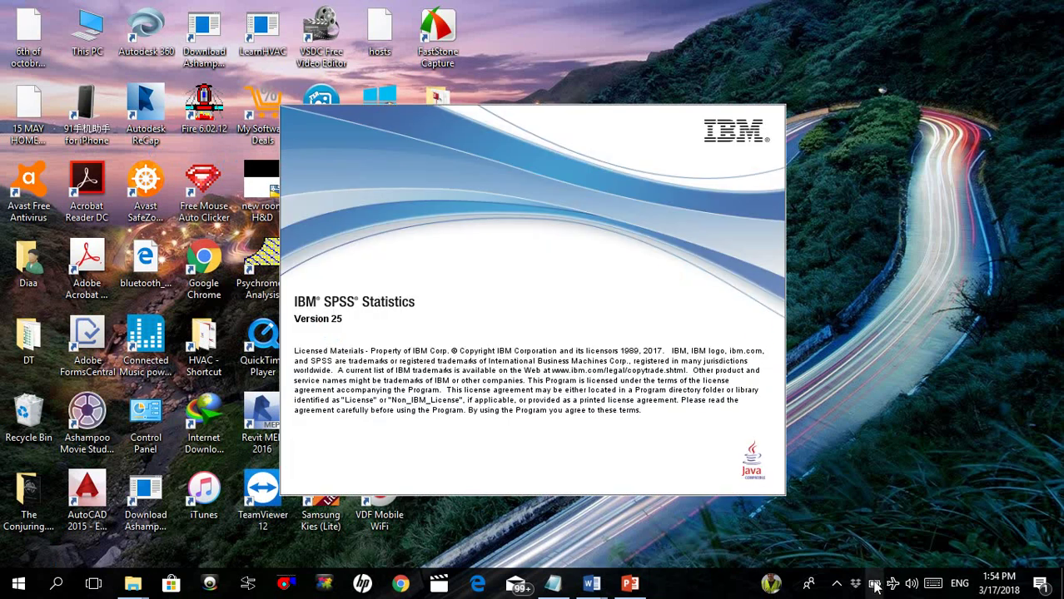
{"action": "mouse_move", "coordinate": [876, 588]}
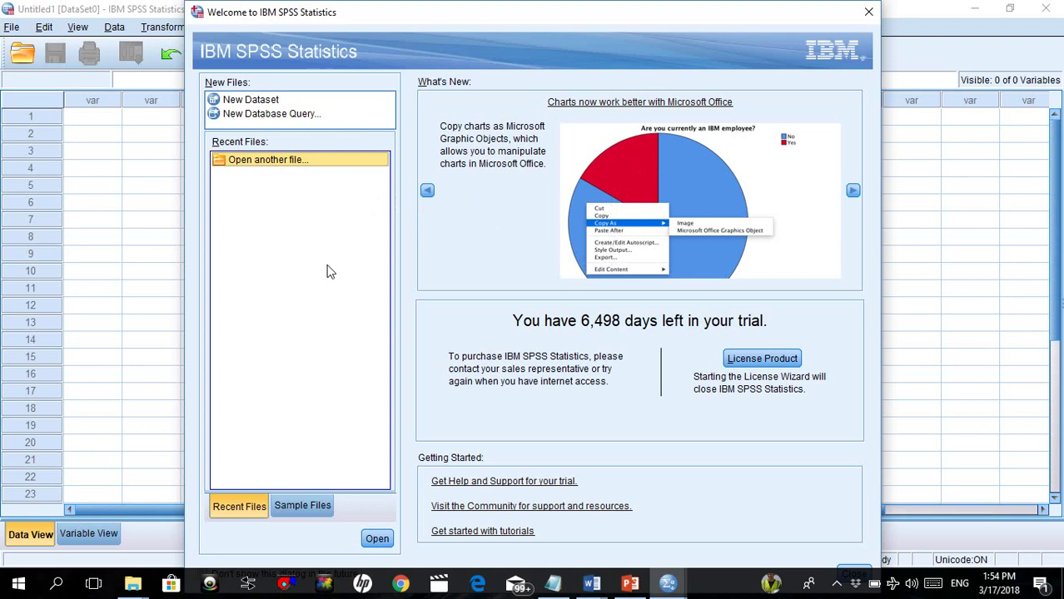
{"action": "left_click", "coordinate": [265, 238]}
{"action": "left_click", "coordinate": [869, 12]}
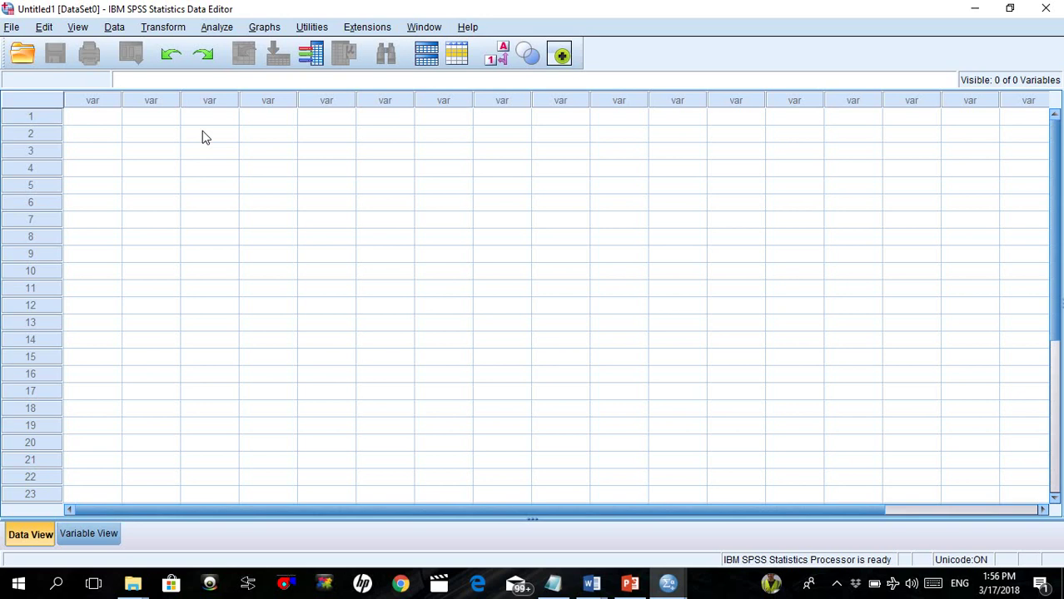
Look over the rows of the empty data grid and view the Output1 viewer window before returning to the dataset.
{"action": "scroll", "coordinate": [146, 254], "scroll_direction": "down", "scroll_amount": 5}
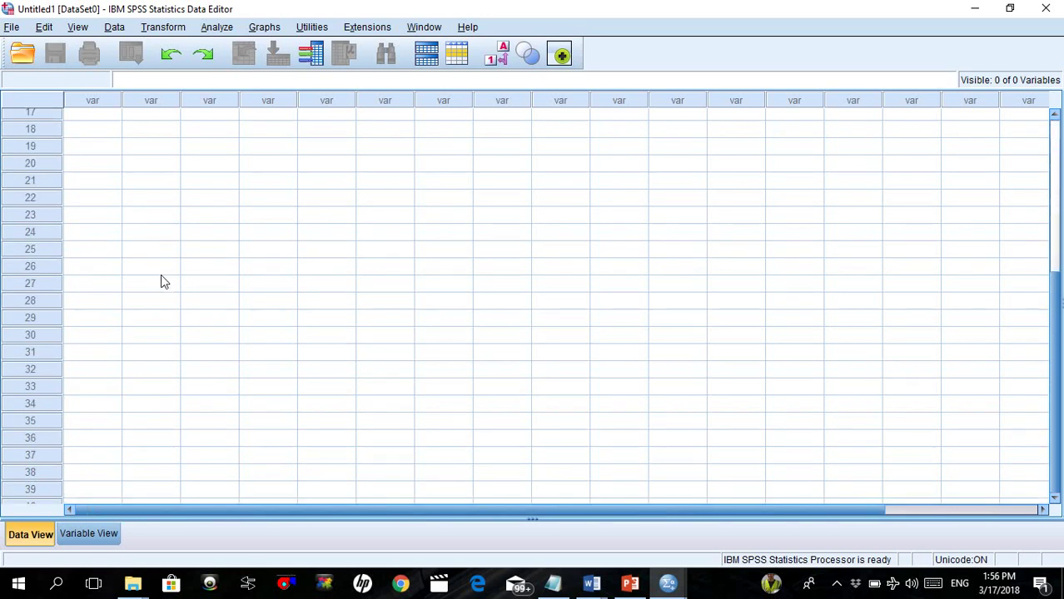
{"action": "scroll", "coordinate": [164, 282], "scroll_direction": "up", "scroll_amount": 5}
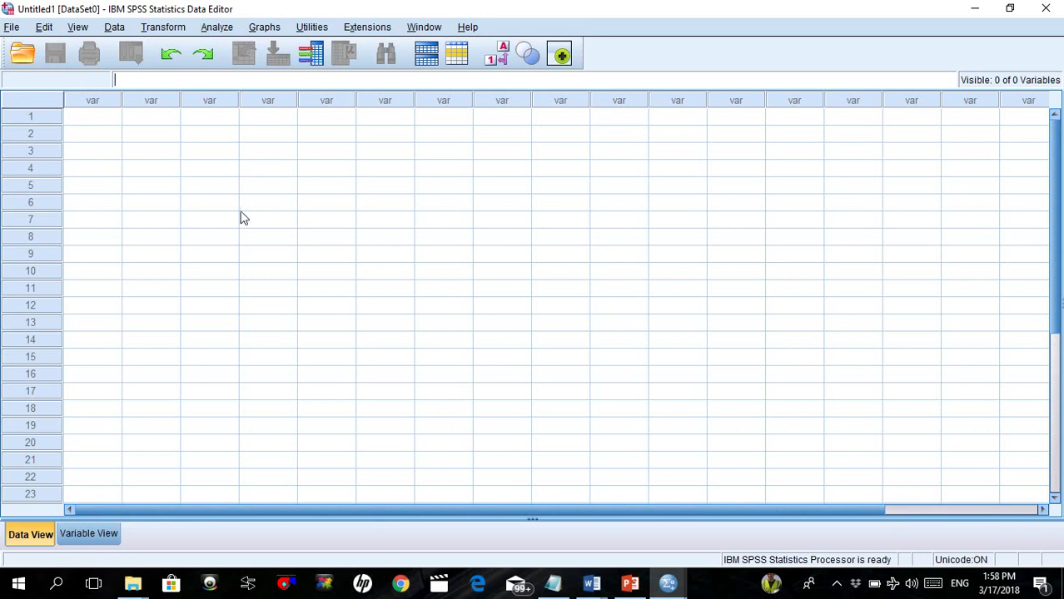
{"action": "left_click", "coordinate": [671, 588]}
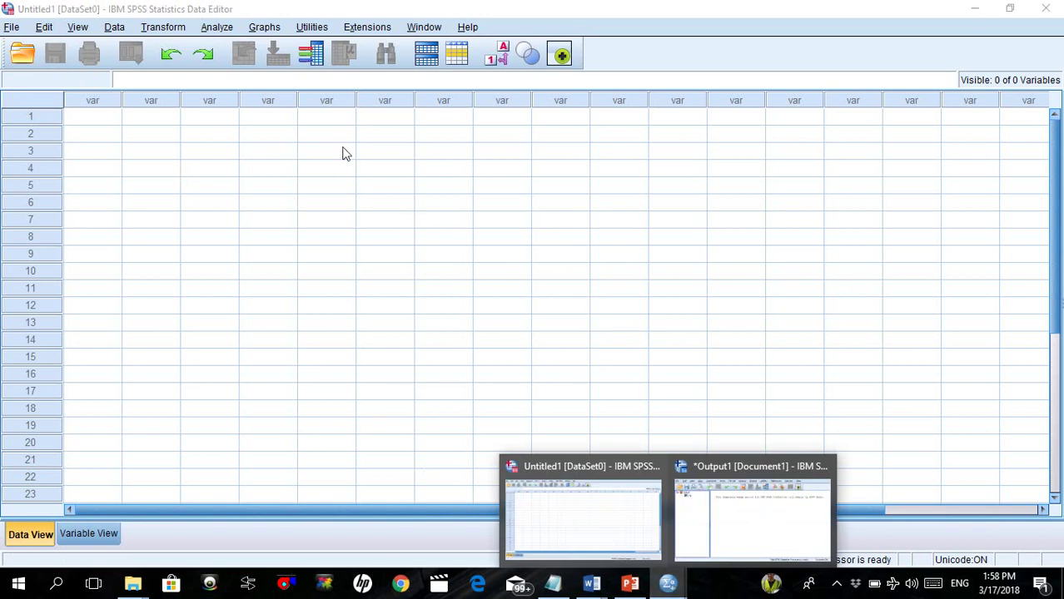
{"action": "left_click", "coordinate": [770, 509]}
{"action": "left_click", "coordinate": [583, 516]}
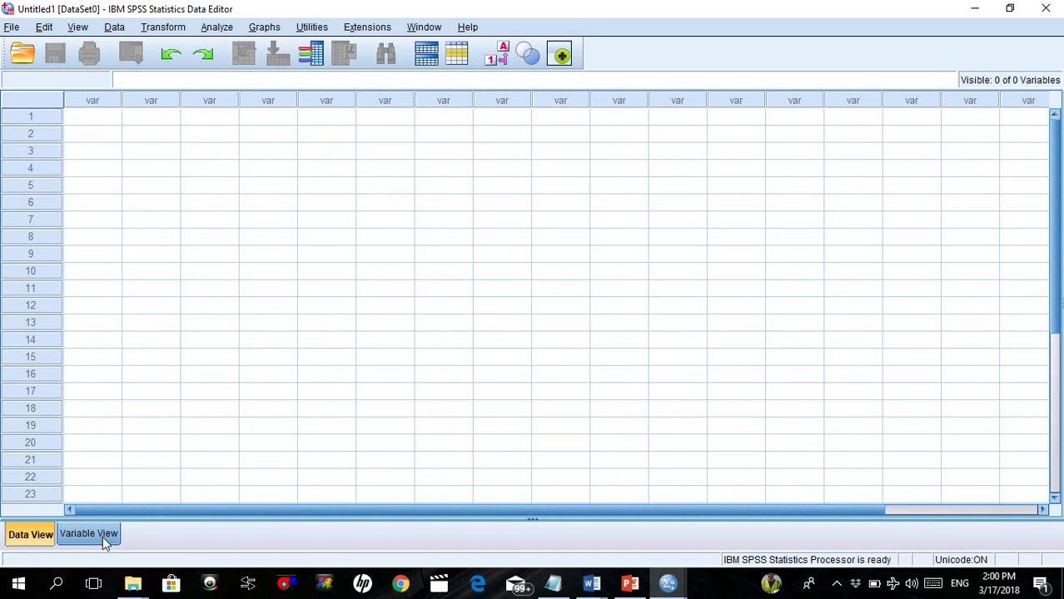
Compare the Data View and Variable View layouts of the empty dataset.
{"action": "left_click", "coordinate": [43, 536]}
{"action": "left_click", "coordinate": [76, 533]}
{"action": "left_click", "coordinate": [38, 533]}
{"action": "left_click", "coordinate": [84, 539]}
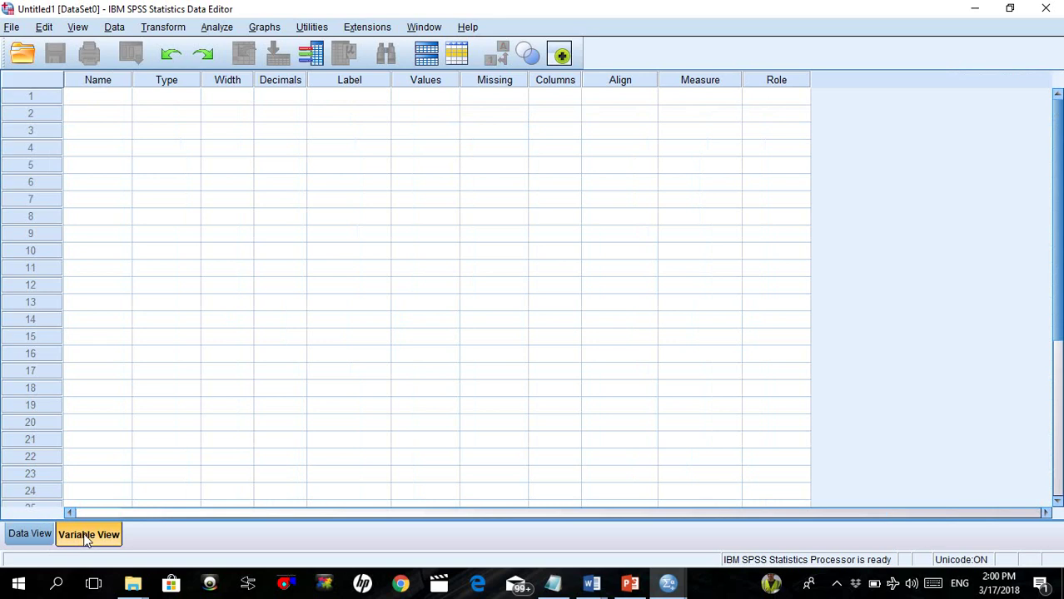
{"action": "left_click", "coordinate": [42, 534]}
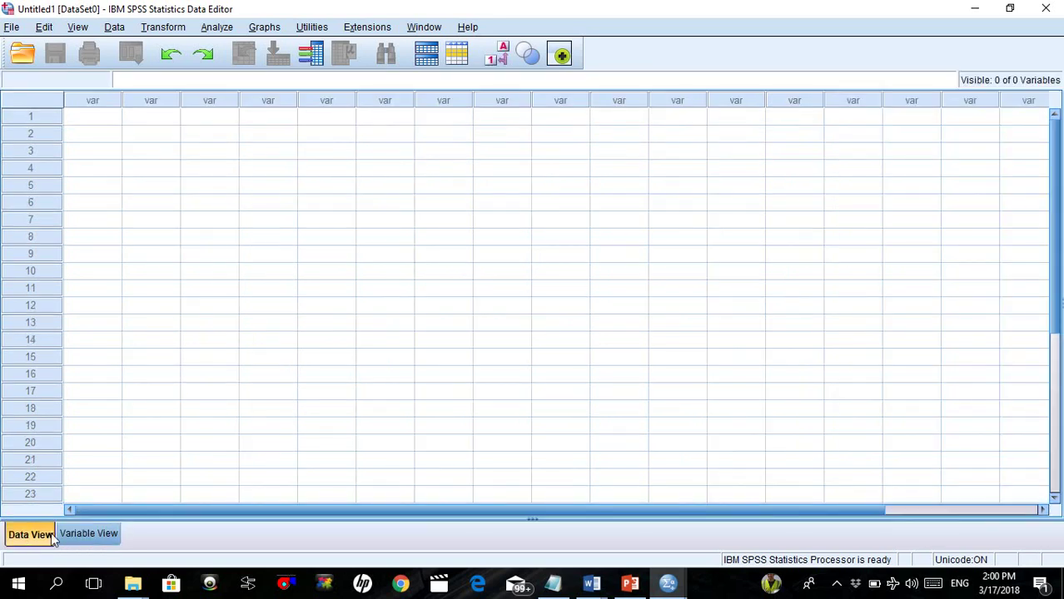
Define two variables named X and Y in the first two rows of the Variable View.
{"action": "left_click", "coordinate": [99, 530]}
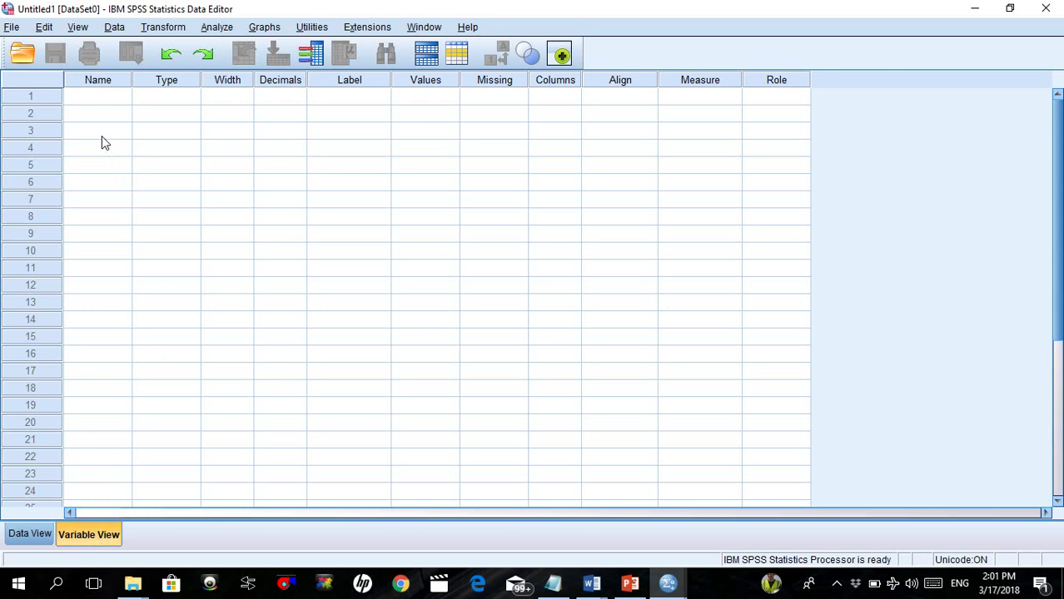
{"action": "left_click", "coordinate": [104, 100]}
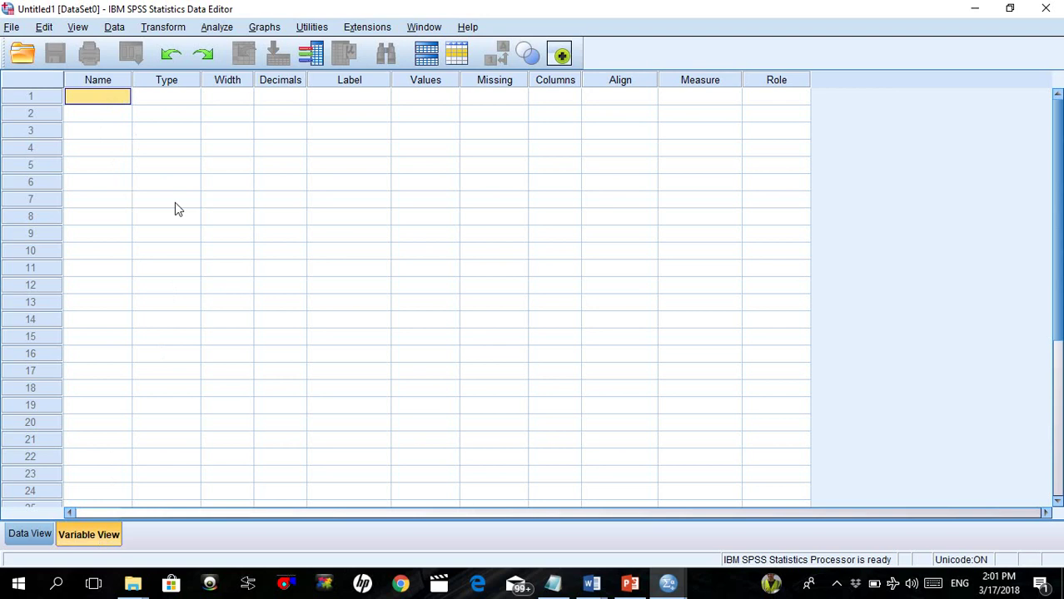
{"action": "key", "text": "F2"}
{"action": "type", "text": "X"}
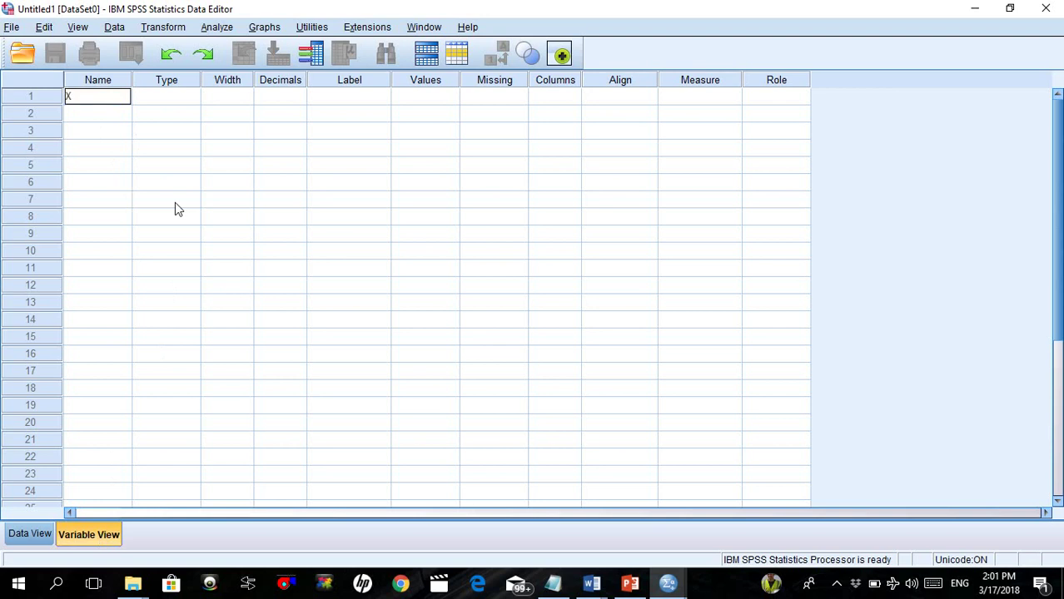
{"action": "left_click", "coordinate": [111, 122]}
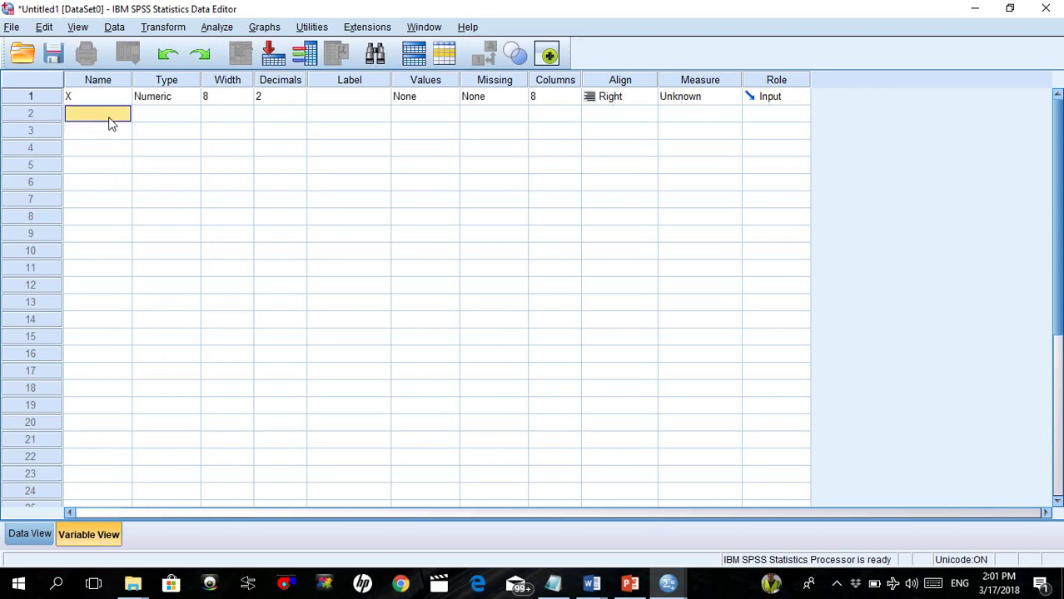
{"action": "type", "text": "Y"}
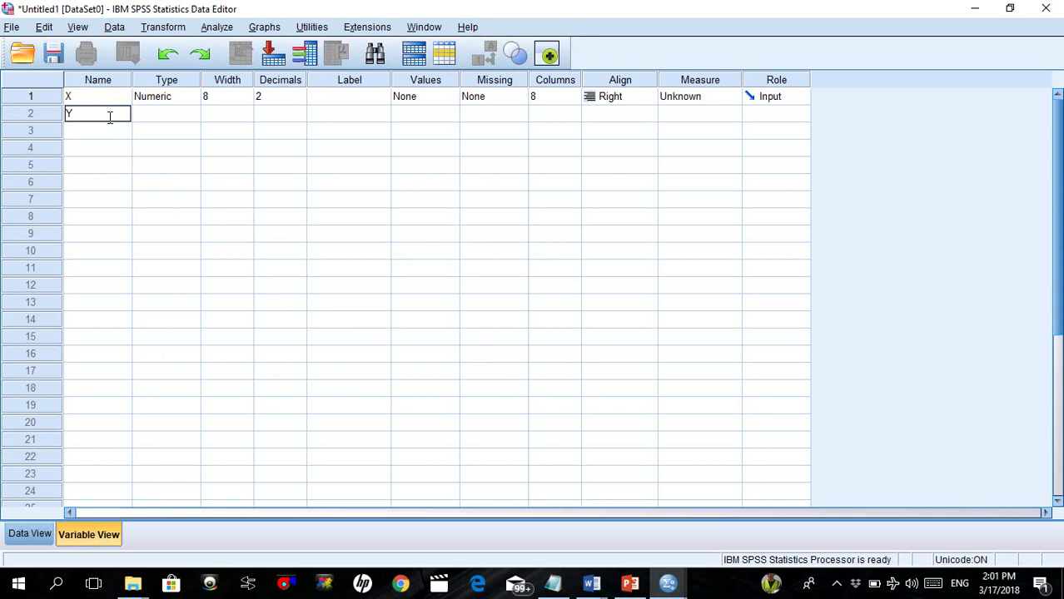
{"action": "left_click", "coordinate": [123, 179]}
Inspect the X and Y columns in the data grid and return to their variable definitions.
{"action": "left_click", "coordinate": [27, 536]}
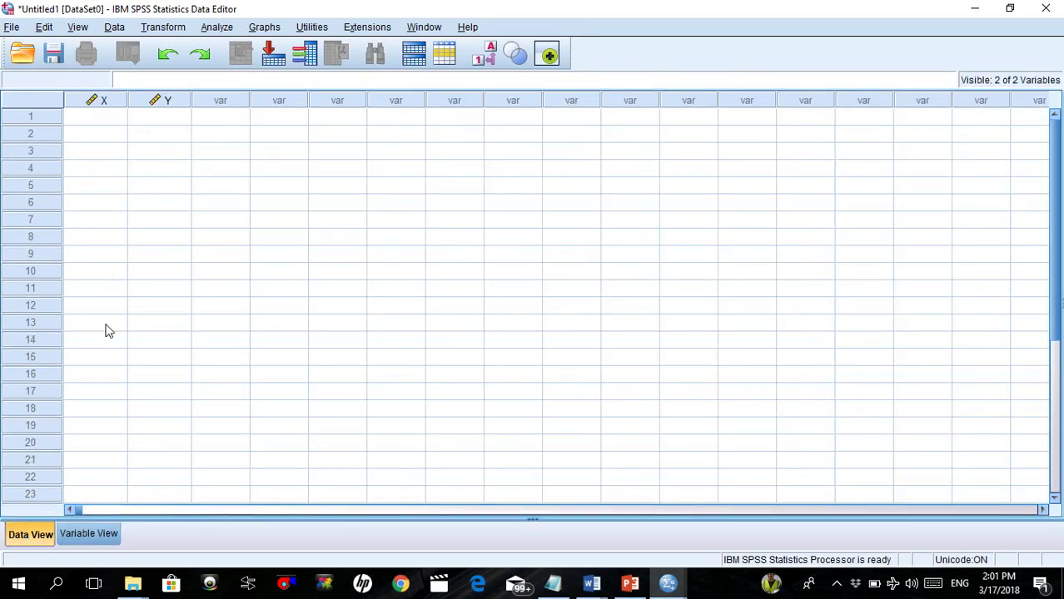
{"action": "left_click", "coordinate": [96, 533]}
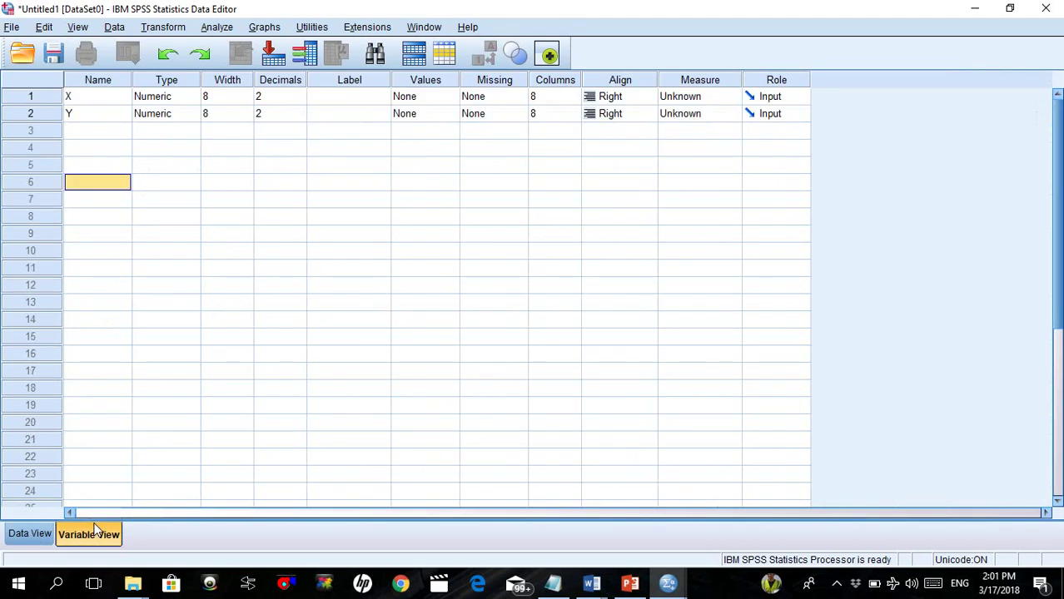
{"action": "left_click", "coordinate": [23, 535]}
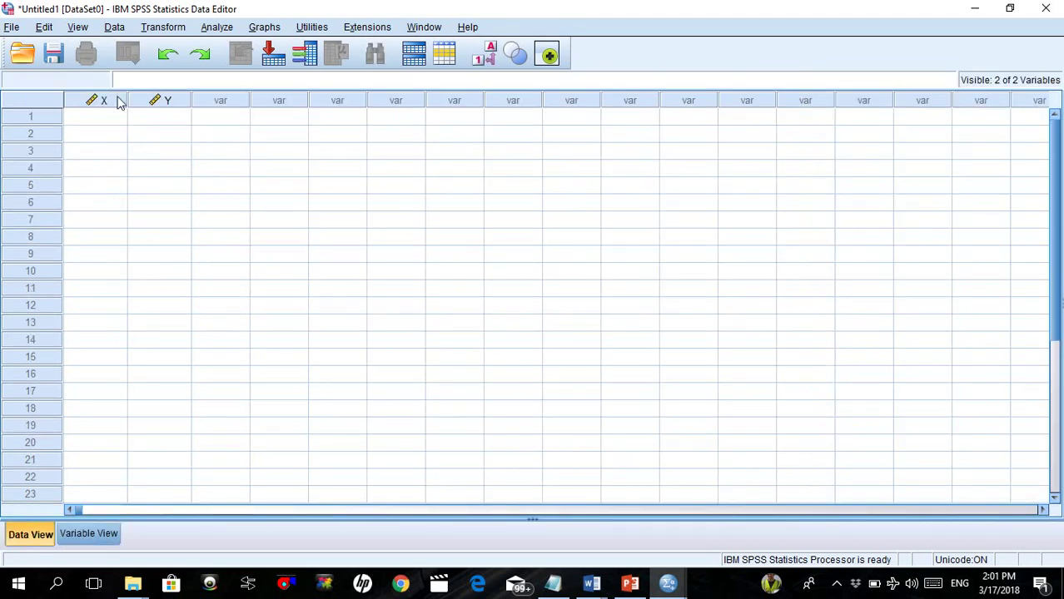
{"action": "left_click", "coordinate": [118, 99]}
{"action": "left_click", "coordinate": [154, 100]}
{"action": "left_click", "coordinate": [97, 123]}
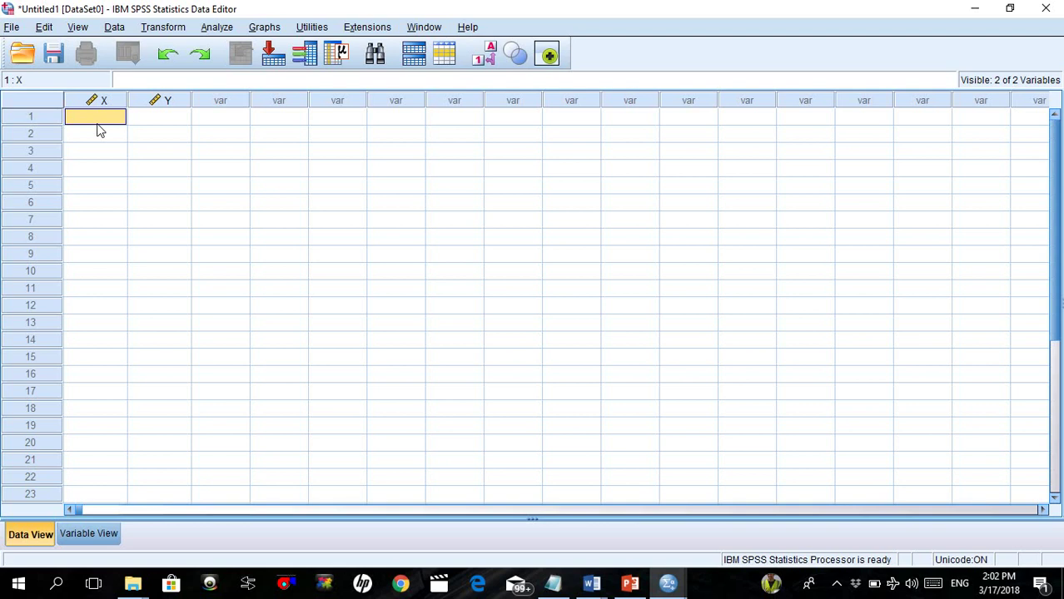
{"action": "left_click", "coordinate": [91, 535]}
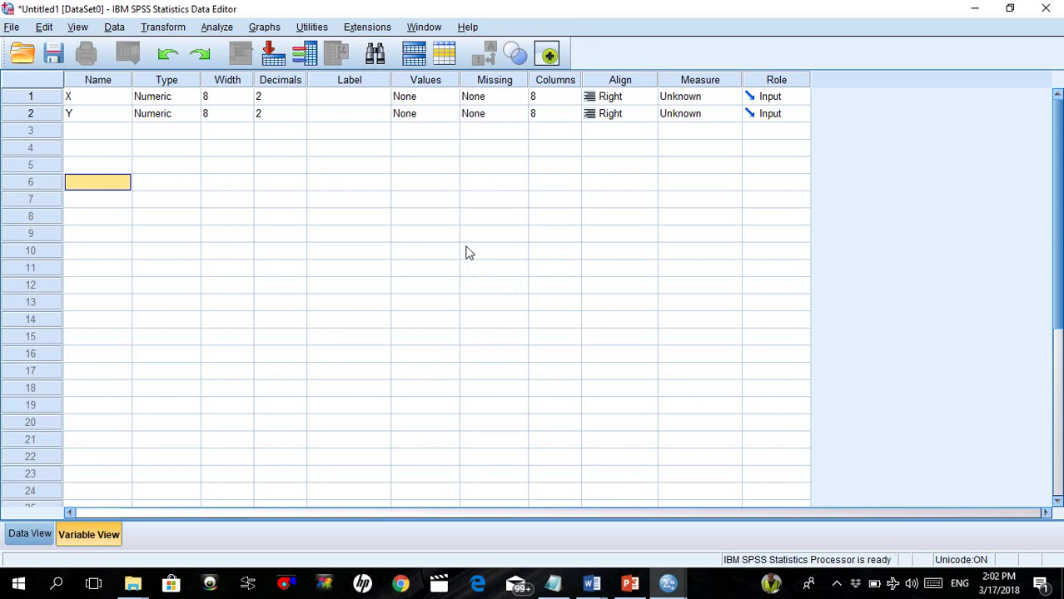
{"action": "key", "text": "XF86MonBrightnessDown"}
{"action": "key", "text": "XF86MonBrightnessDown"}
{"action": "key", "text": "XF86MonBrightnessDown"}
{"action": "key", "text": "XF86MonBrightnessDown"}
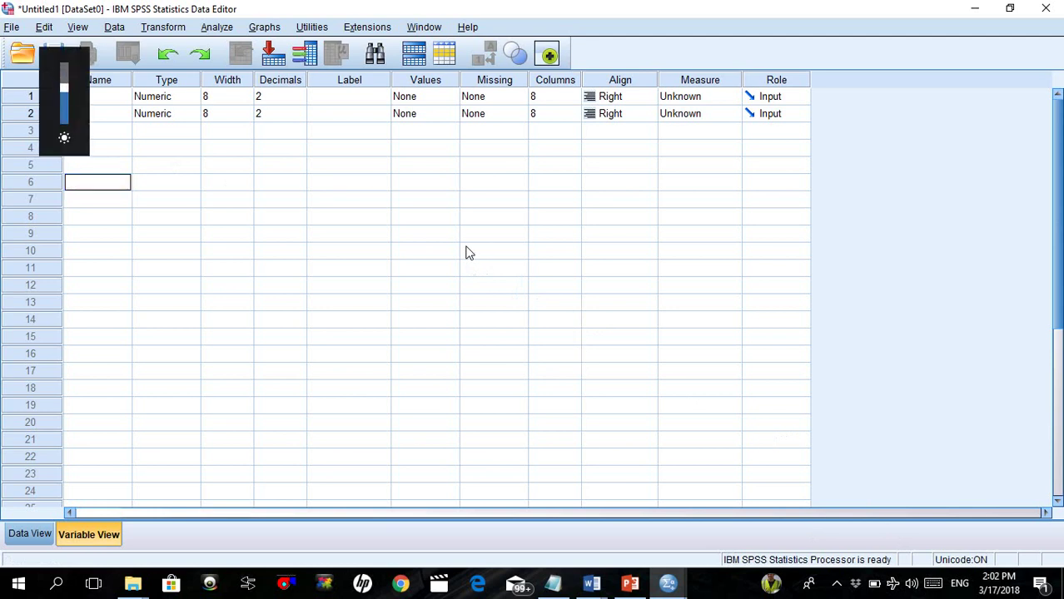
{"action": "key", "text": "XF86MonBrightnessUp"}
{"action": "key", "text": "XF86MonBrightnessUp"}
{"action": "key", "text": "XF86MonBrightnessUp"}
{"action": "key", "text": "XF86MonBrightnessUp"}
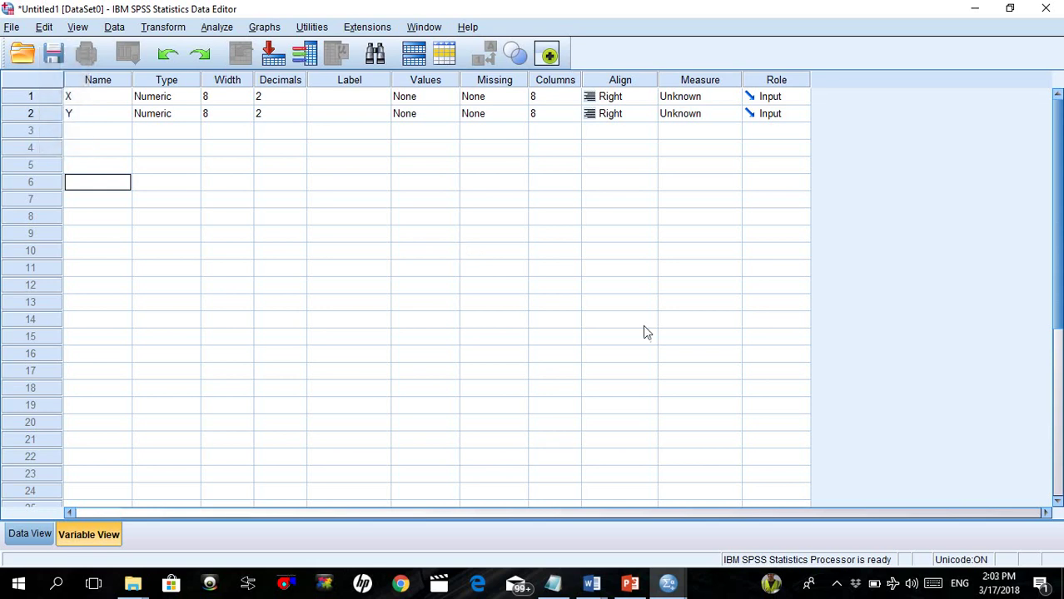
{"action": "mouse_move", "coordinate": [874, 587]}
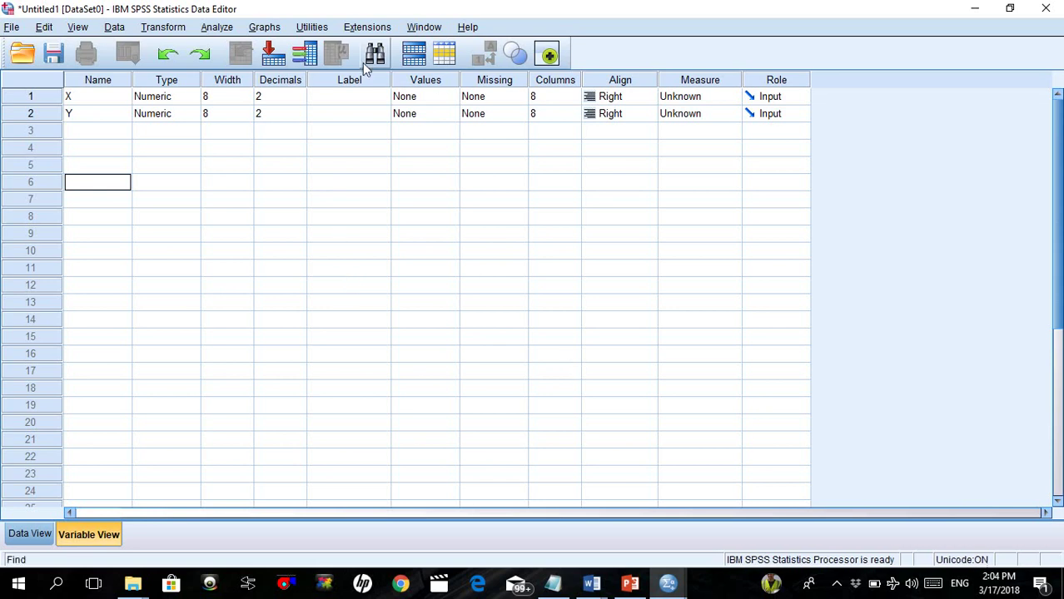
{"action": "left_click", "coordinate": [348, 79]}
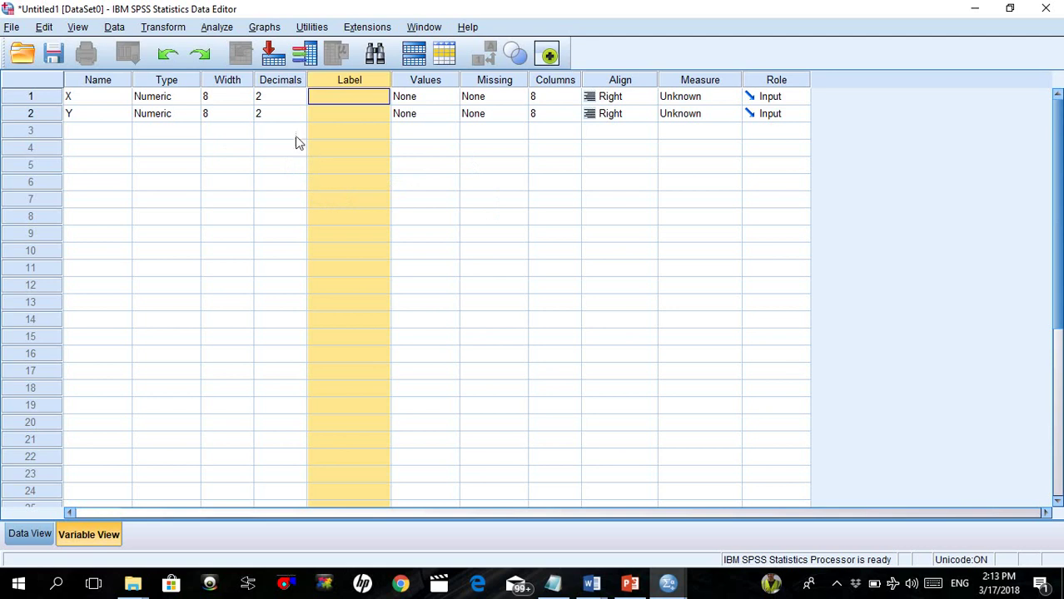
Open the Variable Type settings for variable X and preview the String, Date, Comma and Dot types before returning to Numeric.
{"action": "left_click", "coordinate": [161, 99]}
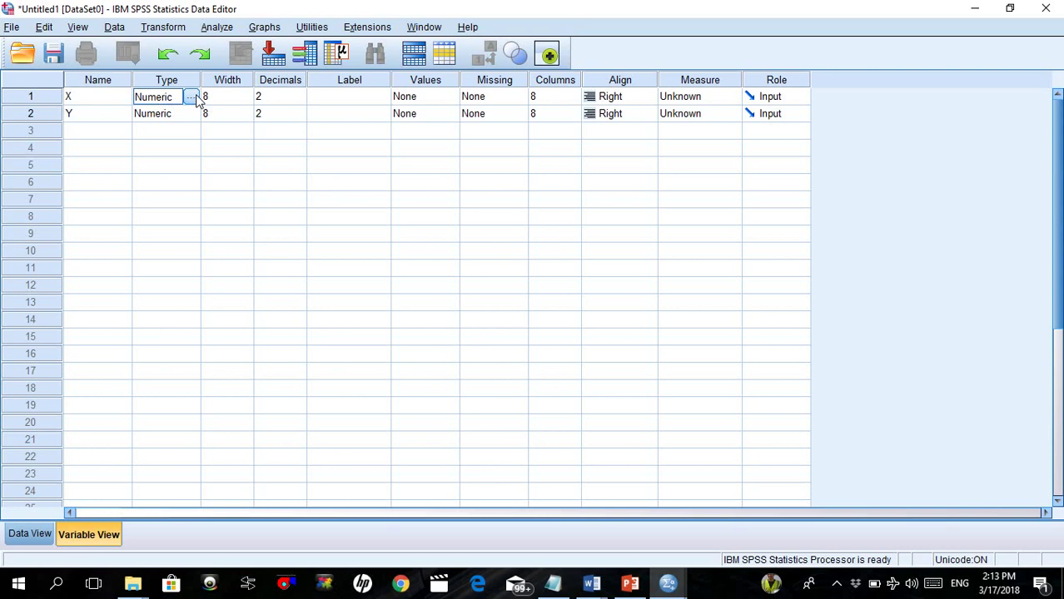
{"action": "left_click", "coordinate": [191, 97]}
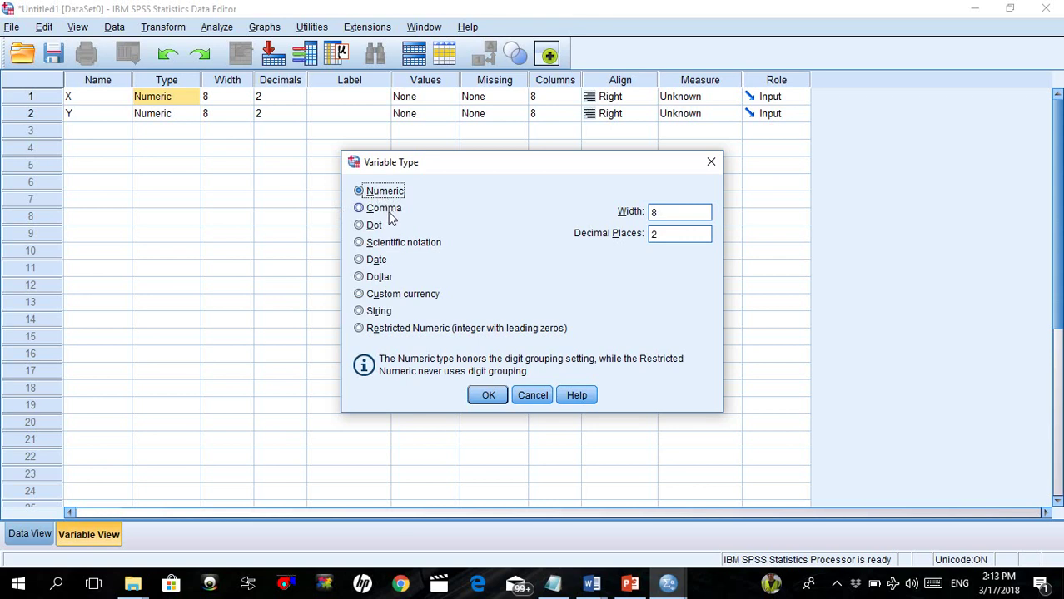
{"action": "left_click", "coordinate": [379, 312]}
{"action": "left_click", "coordinate": [376, 261]}
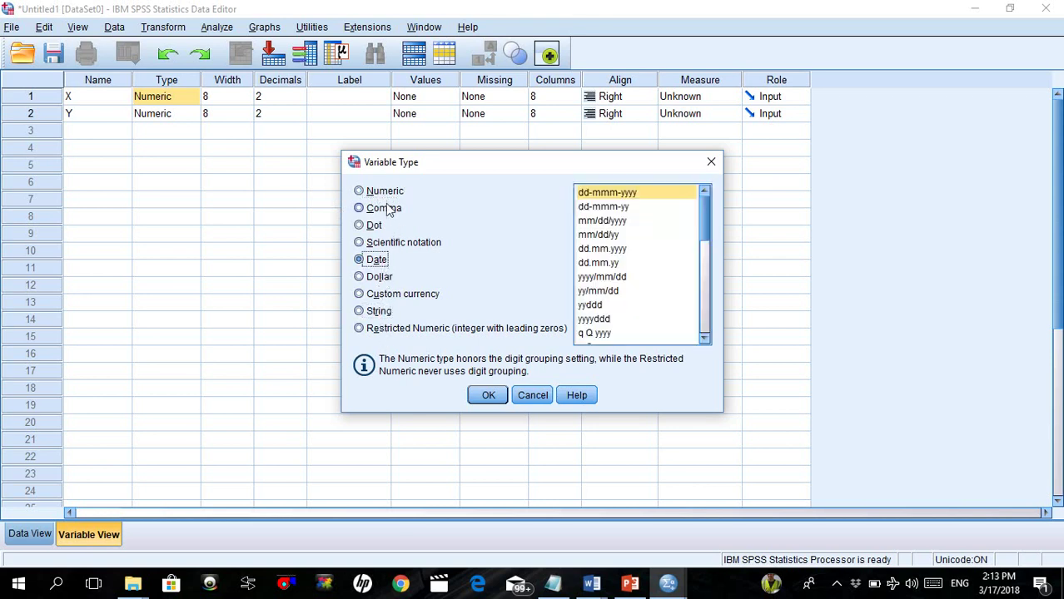
{"action": "left_click", "coordinate": [387, 192]}
{"action": "left_click", "coordinate": [375, 208]}
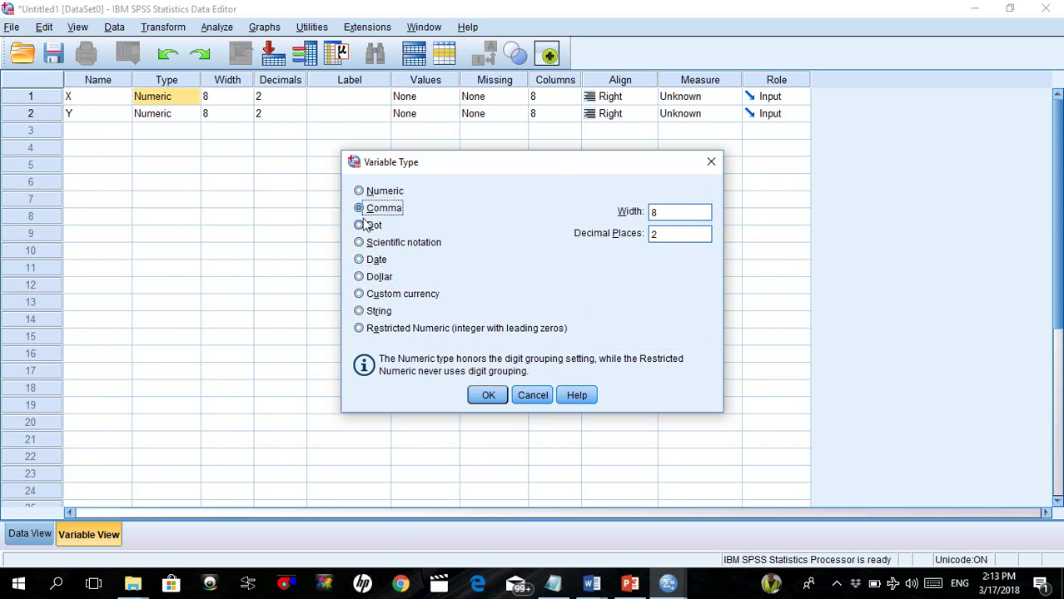
{"action": "left_click", "coordinate": [366, 225]}
{"action": "left_click", "coordinate": [378, 193]}
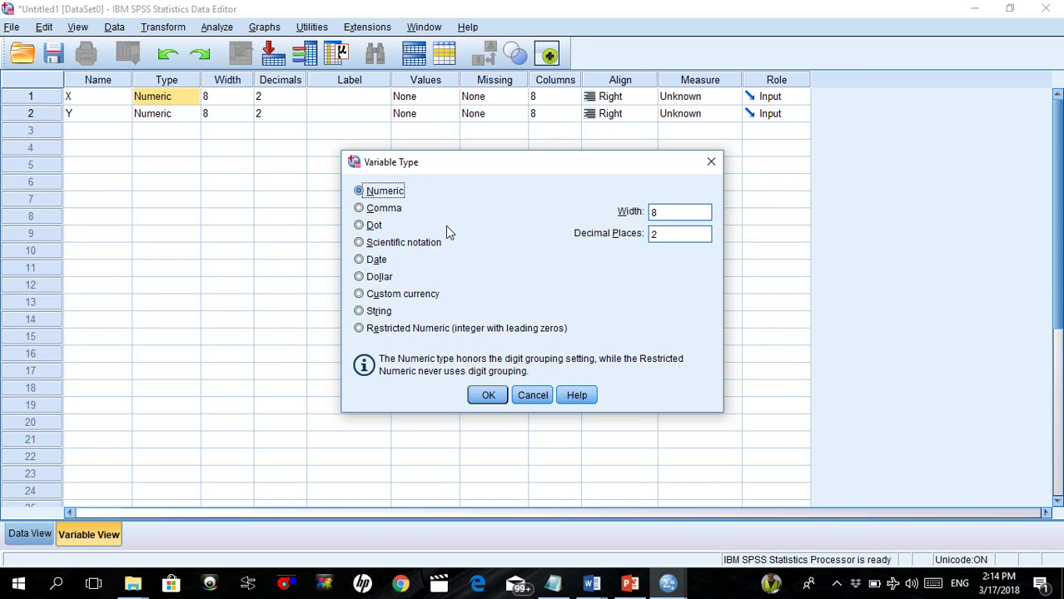
Examine the Comma, Dot and Scientific notation types, and look through the full list of formats for the Date type.
{"action": "left_click", "coordinate": [376, 212]}
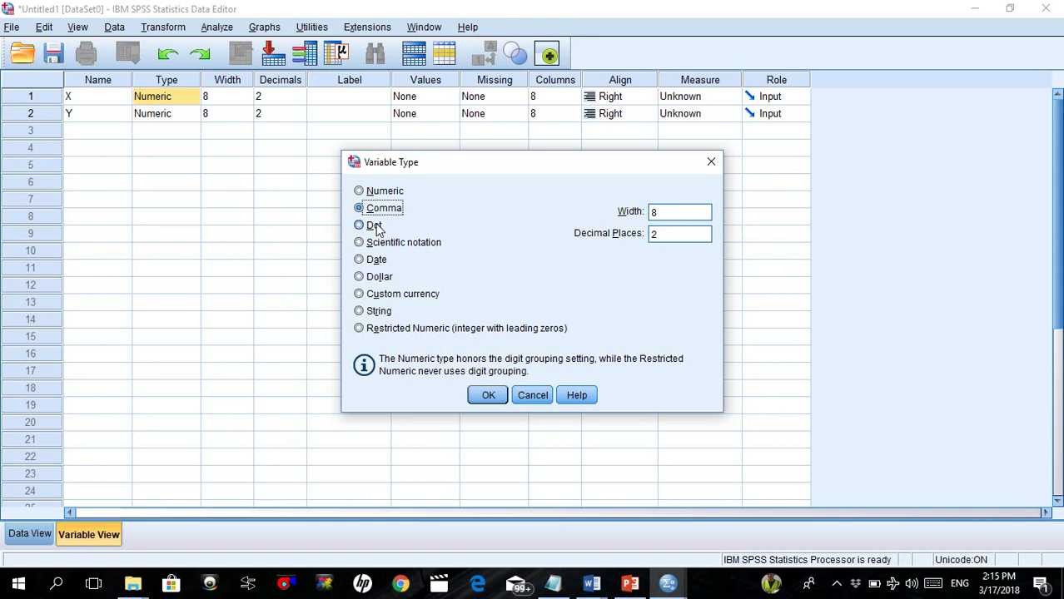
{"action": "left_click", "coordinate": [375, 226]}
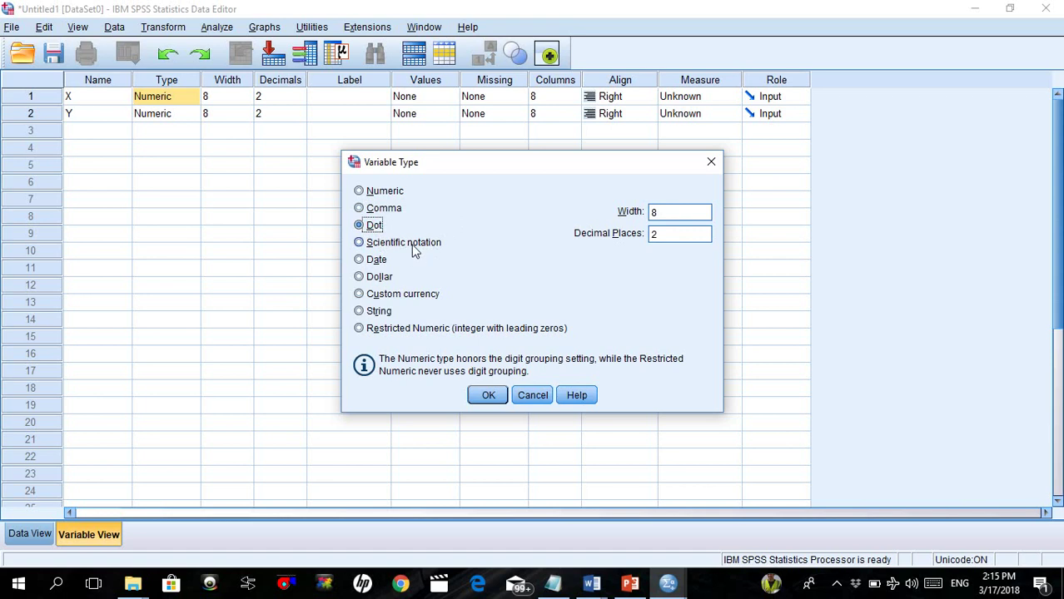
{"action": "left_click", "coordinate": [408, 244]}
{"action": "left_click", "coordinate": [374, 229]}
{"action": "left_click", "coordinate": [420, 242]}
{"action": "left_click", "coordinate": [379, 261]}
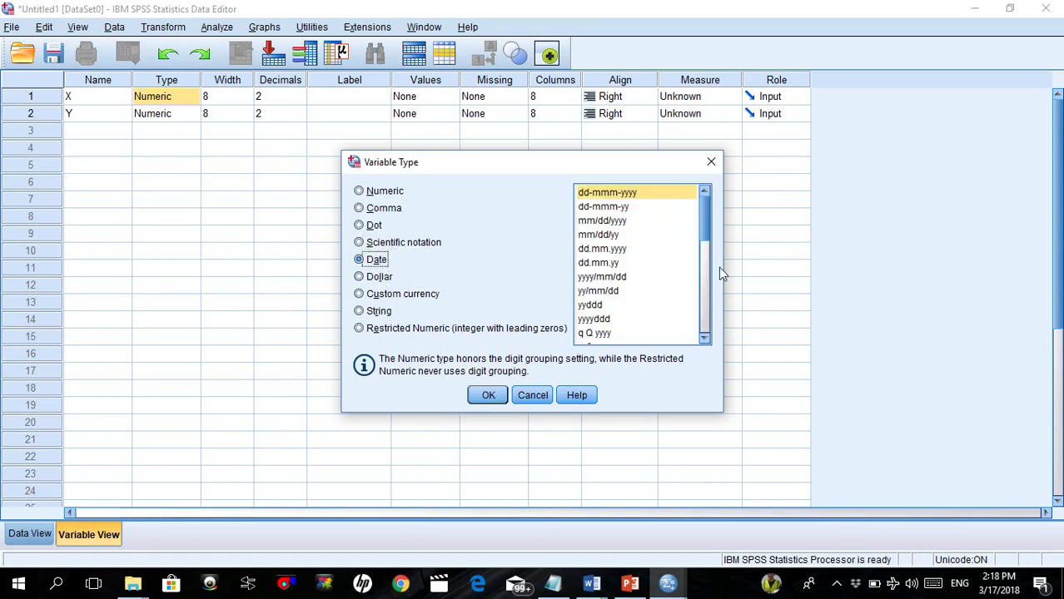
{"action": "left_click_drag", "start_coordinate": [705, 217], "coordinate": [706, 333]}
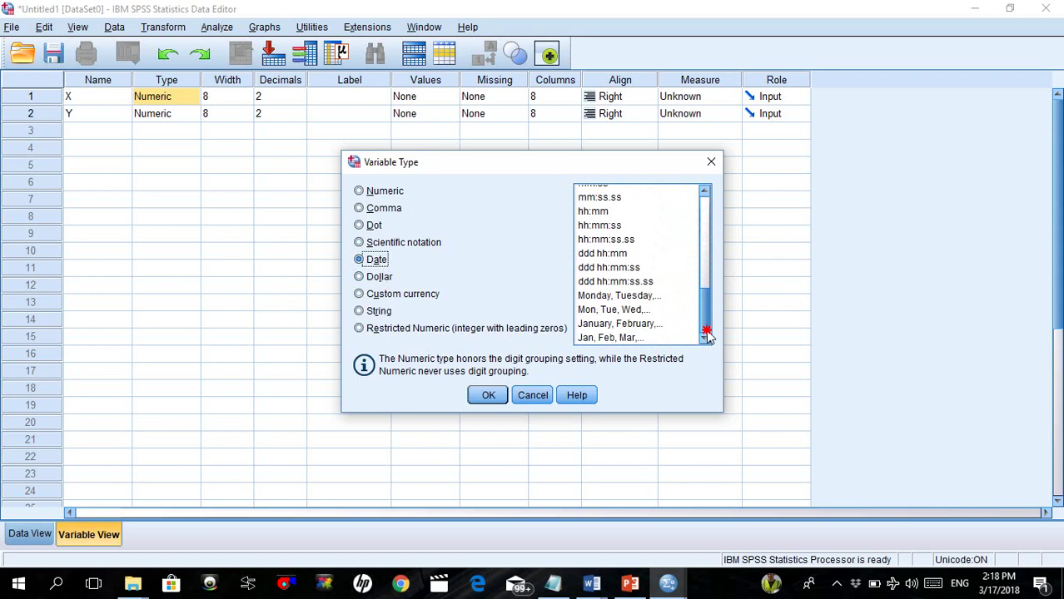
{"action": "left_click_drag", "start_coordinate": [706, 334], "coordinate": [717, 204]}
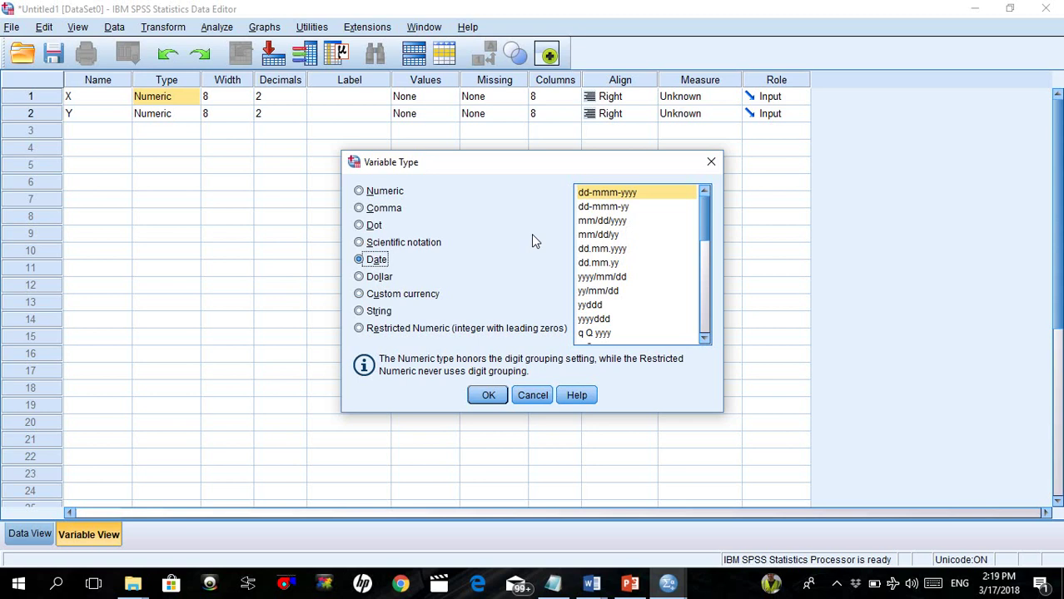
Examine the options of the Dollar, Custom currency, String and Restricted Numeric types, and leave the Variable Type settings without applying anything.
{"action": "left_click", "coordinate": [373, 278]}
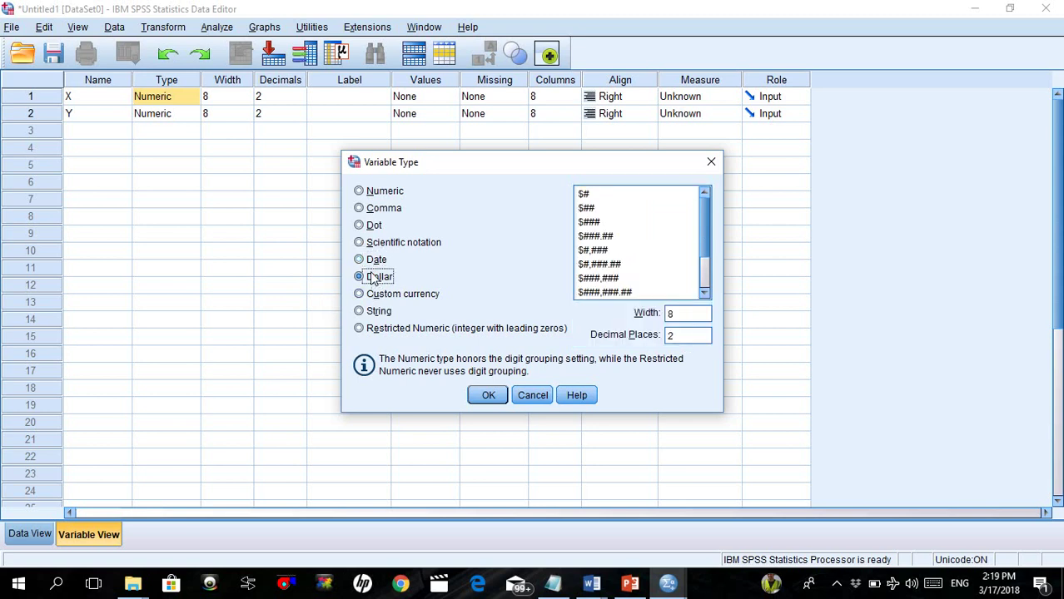
{"action": "left_click_drag", "start_coordinate": [712, 239], "coordinate": [713, 219]}
{"action": "left_click_drag", "start_coordinate": [705, 216], "coordinate": [710, 252]}
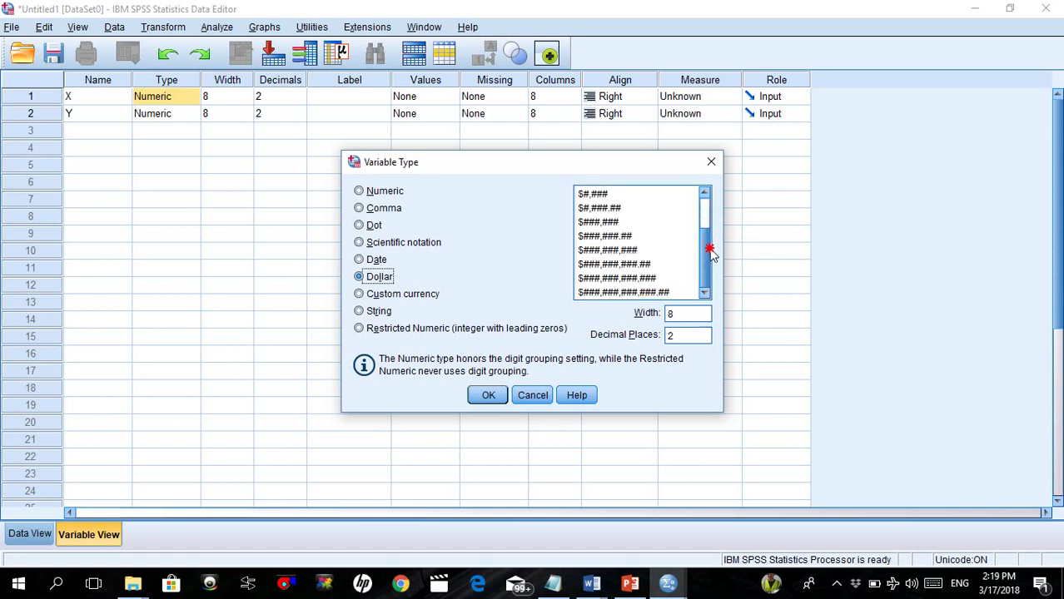
{"action": "left_click", "coordinate": [429, 295]}
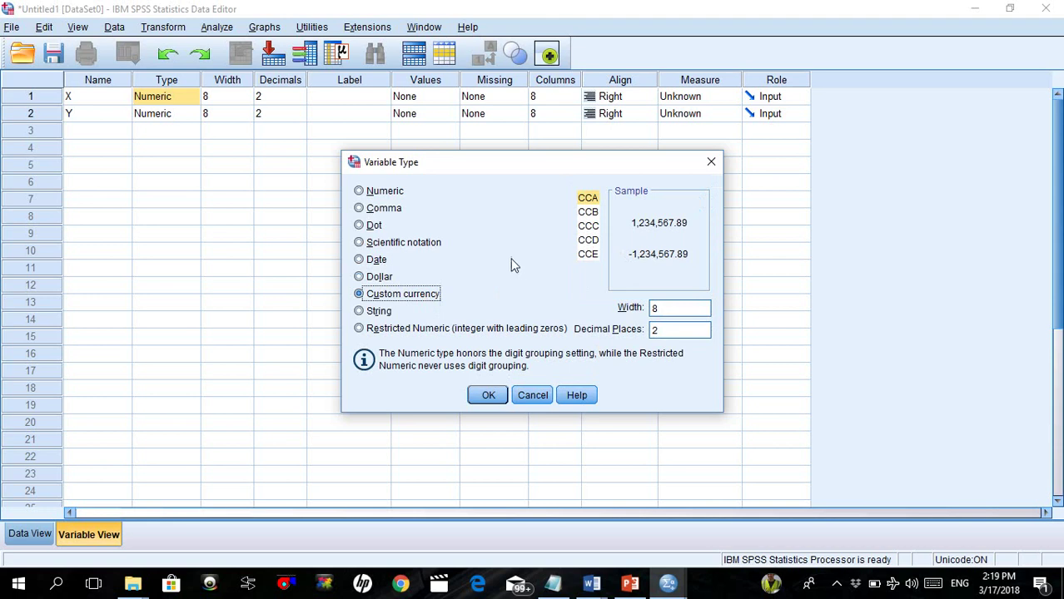
{"action": "left_click", "coordinate": [374, 311]}
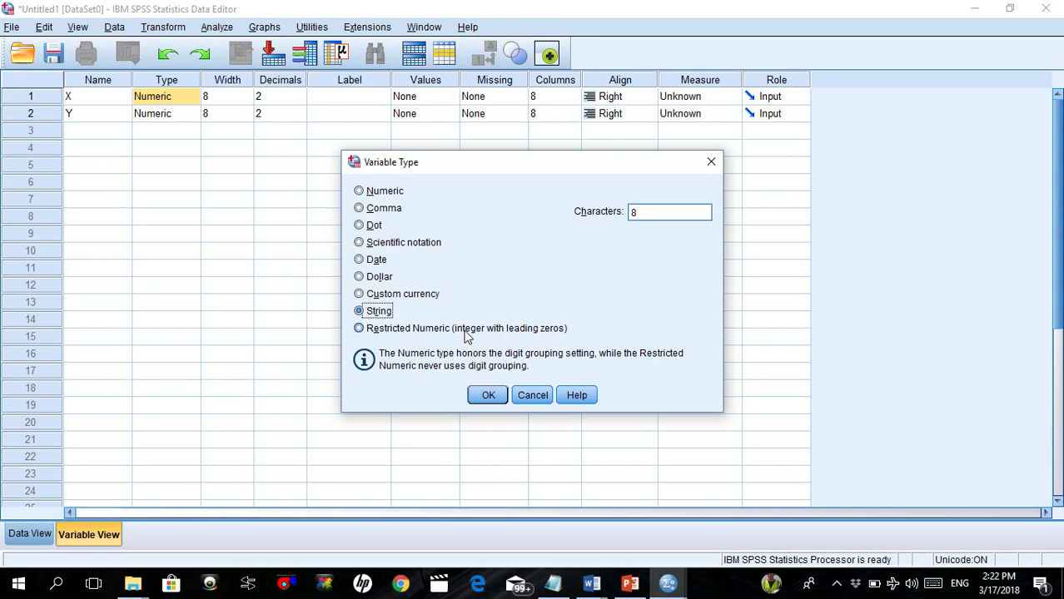
{"action": "left_click", "coordinate": [407, 332]}
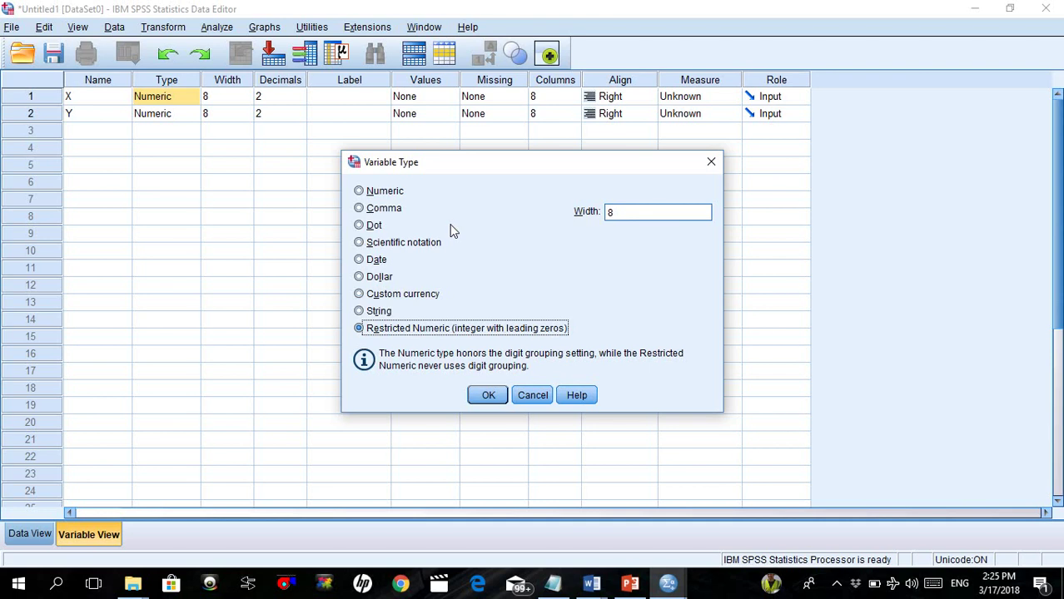
{"action": "left_click", "coordinate": [529, 396]}
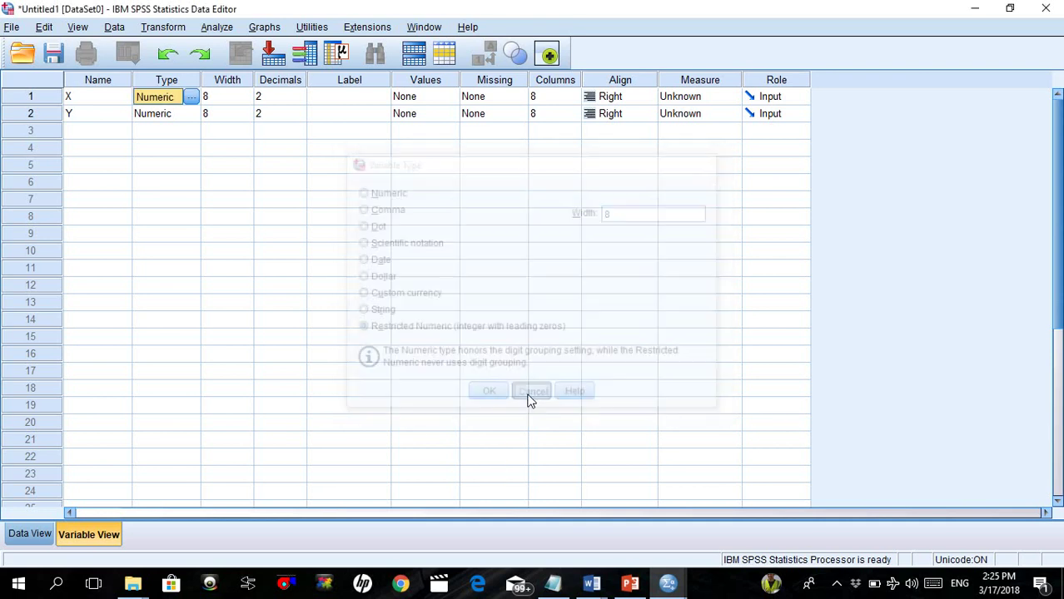
{"action": "double_click", "coordinate": [197, 164]}
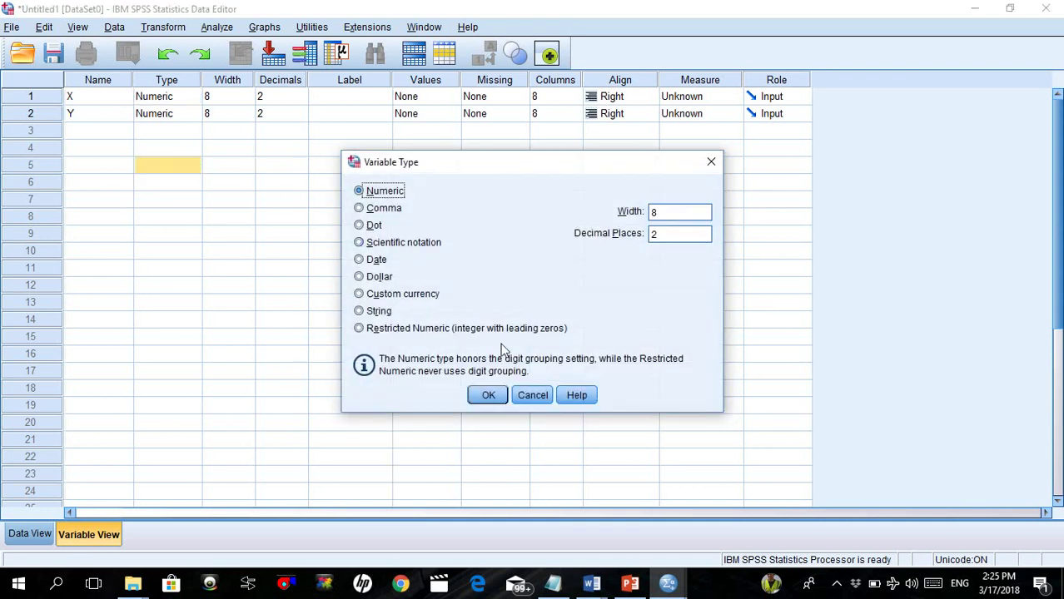
{"action": "left_click", "coordinate": [532, 396]}
Highlight the row of variable X and the Name, Width and Decimals columns to review these attributes.
{"action": "left_click", "coordinate": [52, 97]}
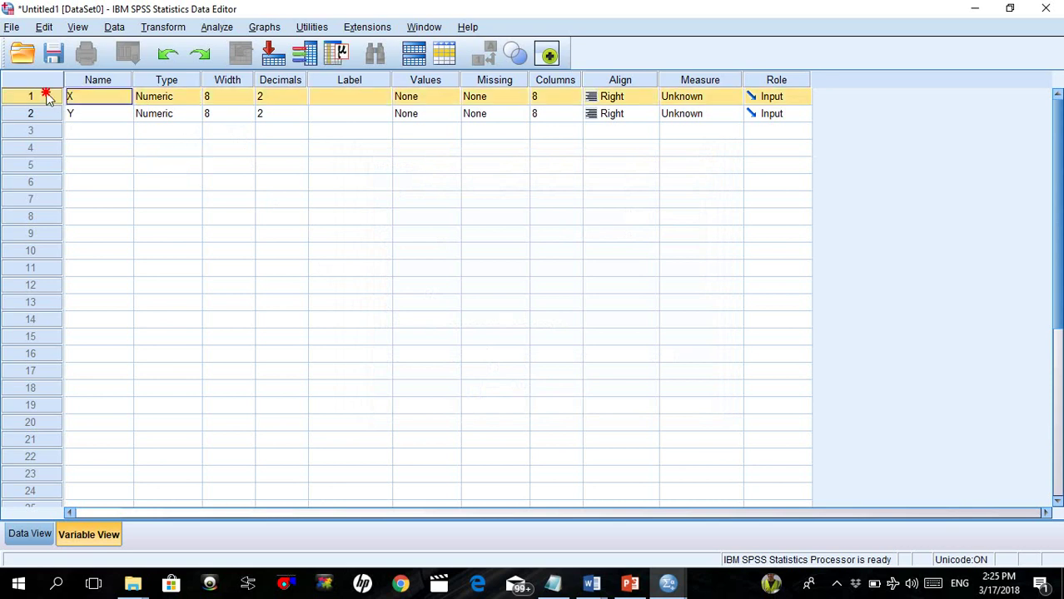
{"action": "left_click", "coordinate": [92, 84]}
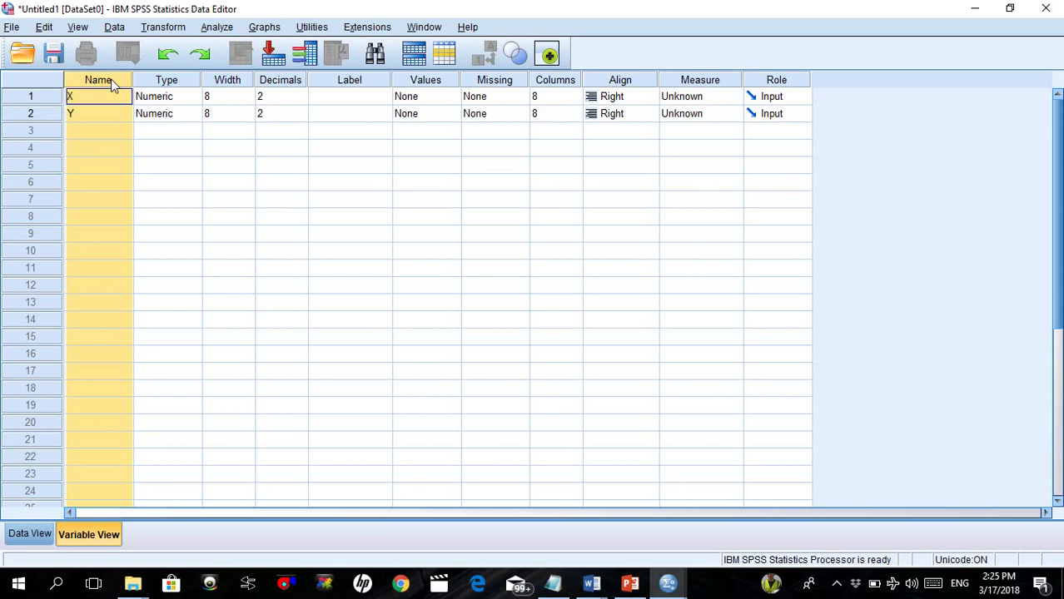
{"action": "left_click", "coordinate": [241, 80]}
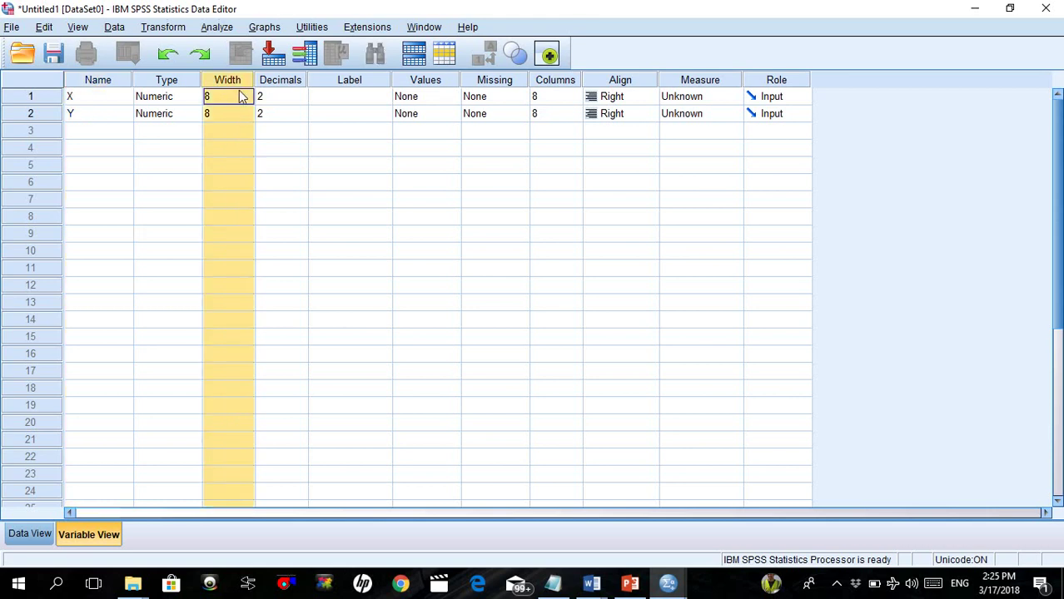
{"action": "left_click", "coordinate": [295, 76]}
{"action": "left_click", "coordinate": [240, 80]}
{"action": "left_click", "coordinate": [287, 80]}
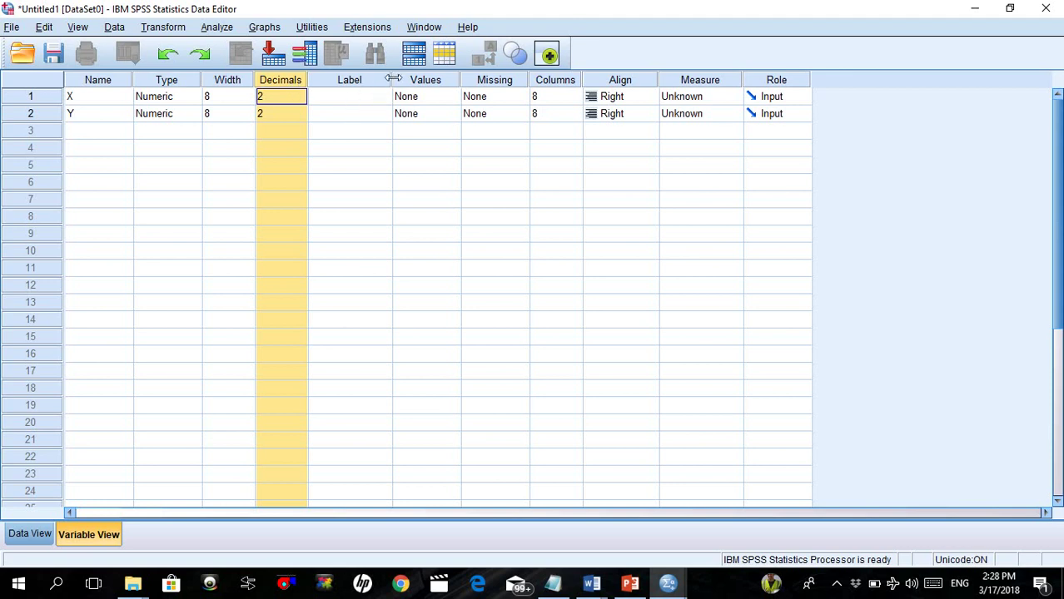
Widen the Label column in the Variable View to make room for longer variable labels.
{"action": "mouse_move", "coordinate": [395, 78]}
{"action": "left_mouse_down"}
{"action": "mouse_move", "coordinate": [376, 79]}
{"action": "mouse_move", "coordinate": [408, 79]}
{"action": "left_mouse_up"}
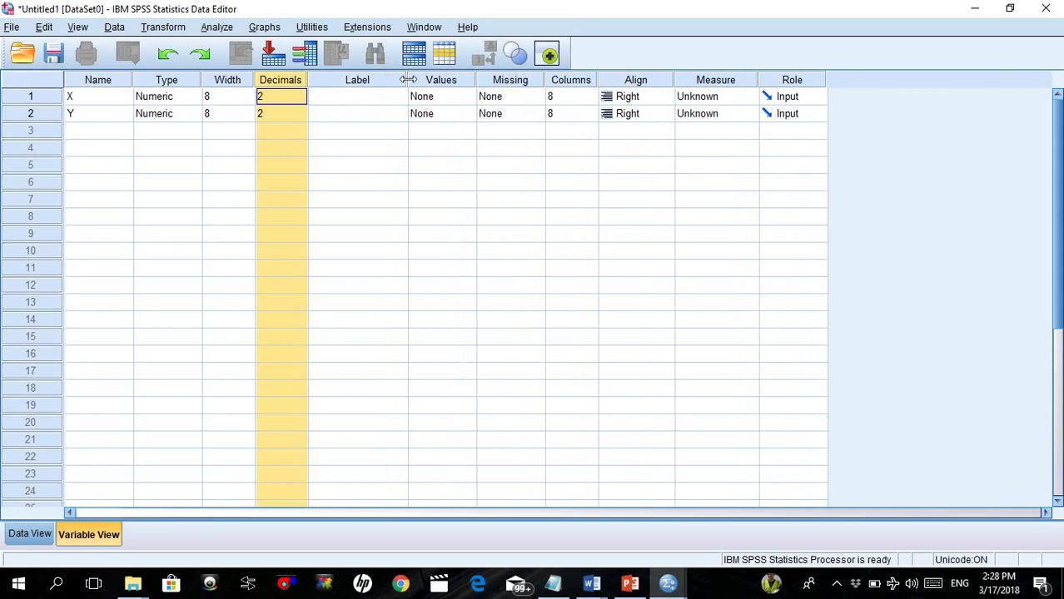
{"action": "left_click", "coordinate": [380, 84]}
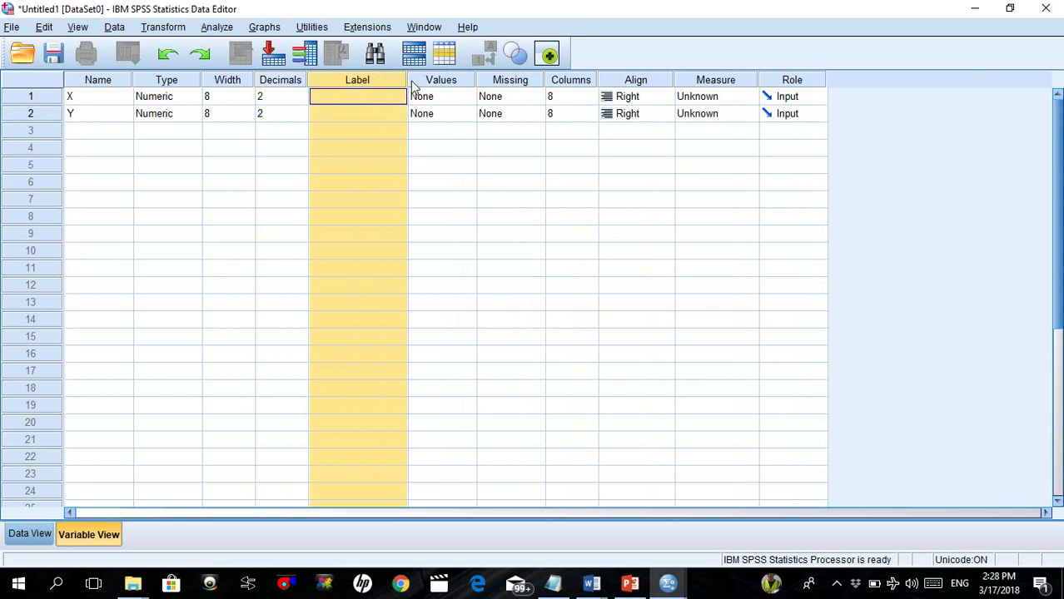
{"action": "left_click_drag", "start_coordinate": [408, 80], "coordinate": [442, 74]}
{"action": "left_click", "coordinate": [382, 185]}
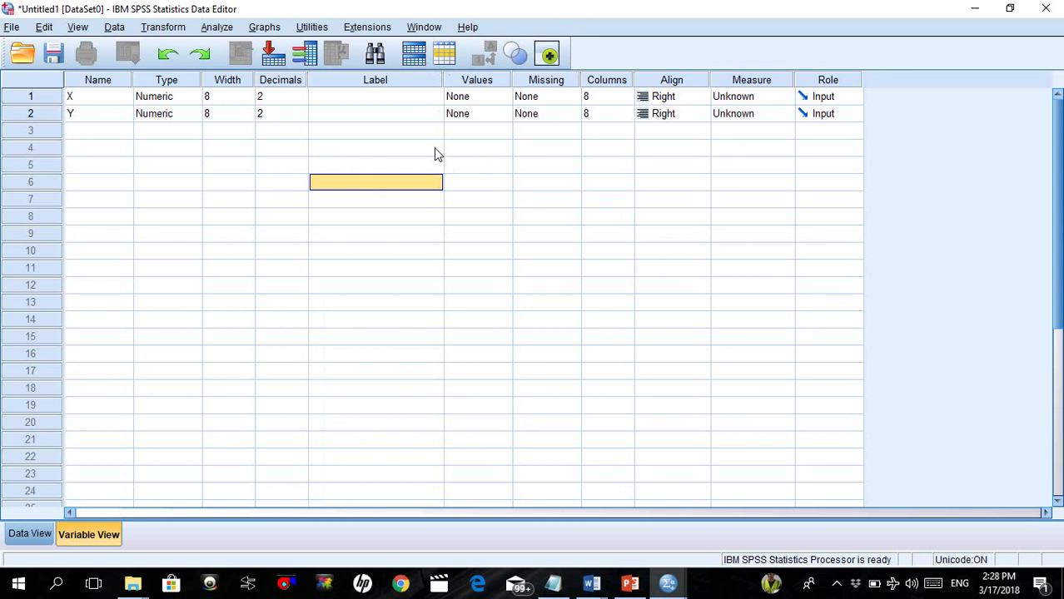
Highlight the Values column and inspect the Values cell of variable X.
{"action": "left_click", "coordinate": [456, 97]}
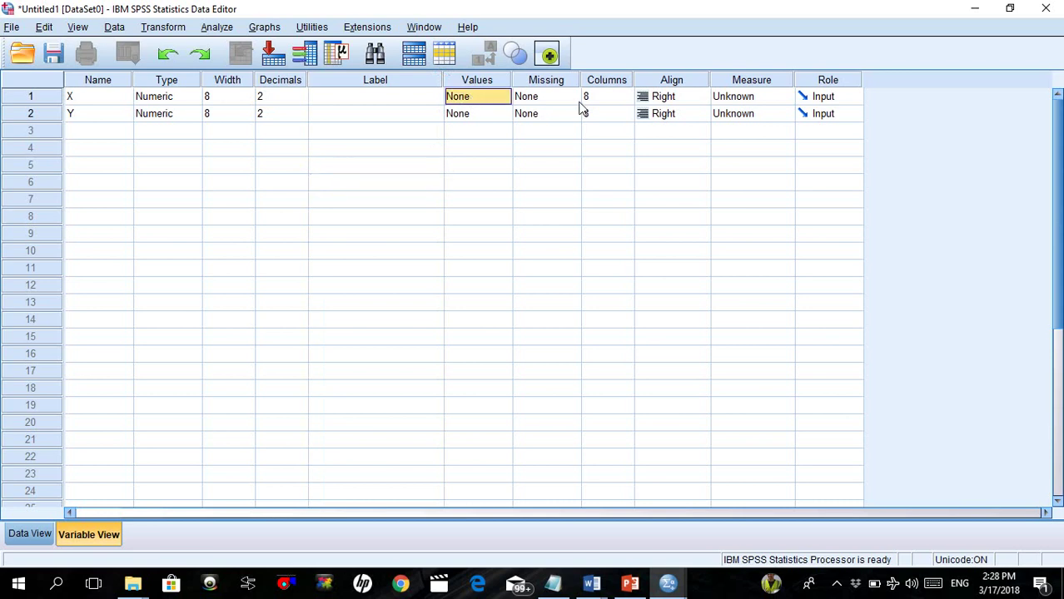
{"action": "left_click", "coordinate": [491, 80]}
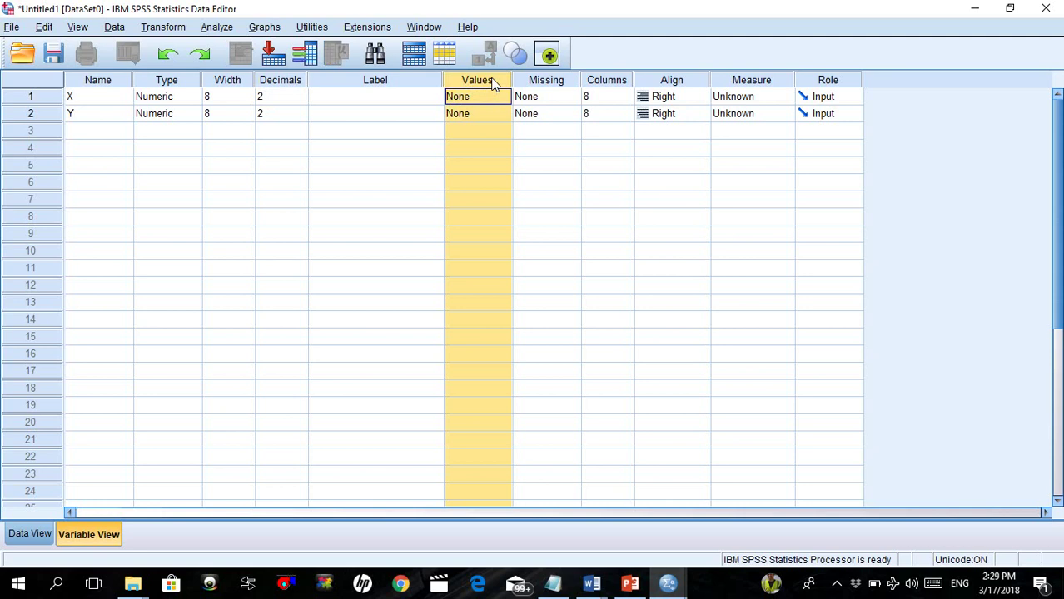
{"action": "left_click", "coordinate": [485, 96]}
{"action": "left_click", "coordinate": [522, 165]}
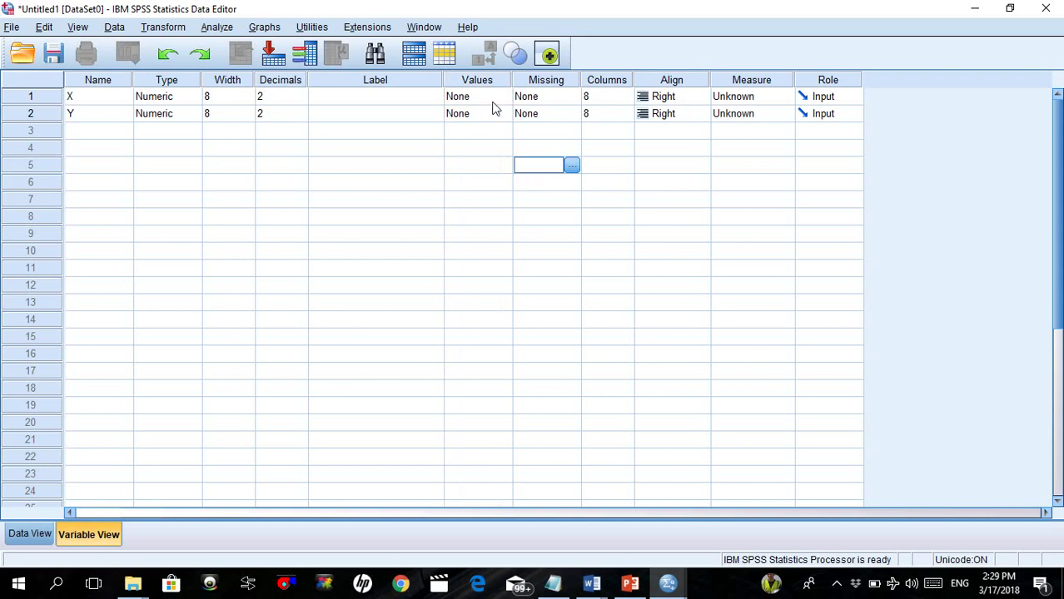
Enter GENDER as the label of variable X.
{"action": "left_click", "coordinate": [423, 98]}
{"action": "type", "text": "GE"}
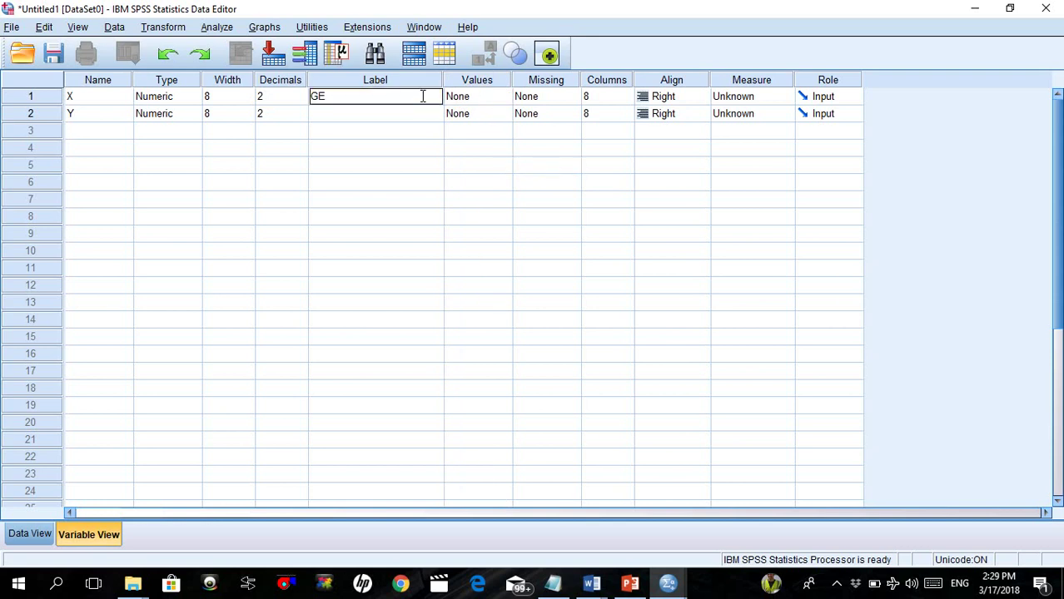
{"action": "type", "text": "NDER"}
Add the value label MALE for code 1 of variable X.
{"action": "left_click", "coordinate": [492, 101]}
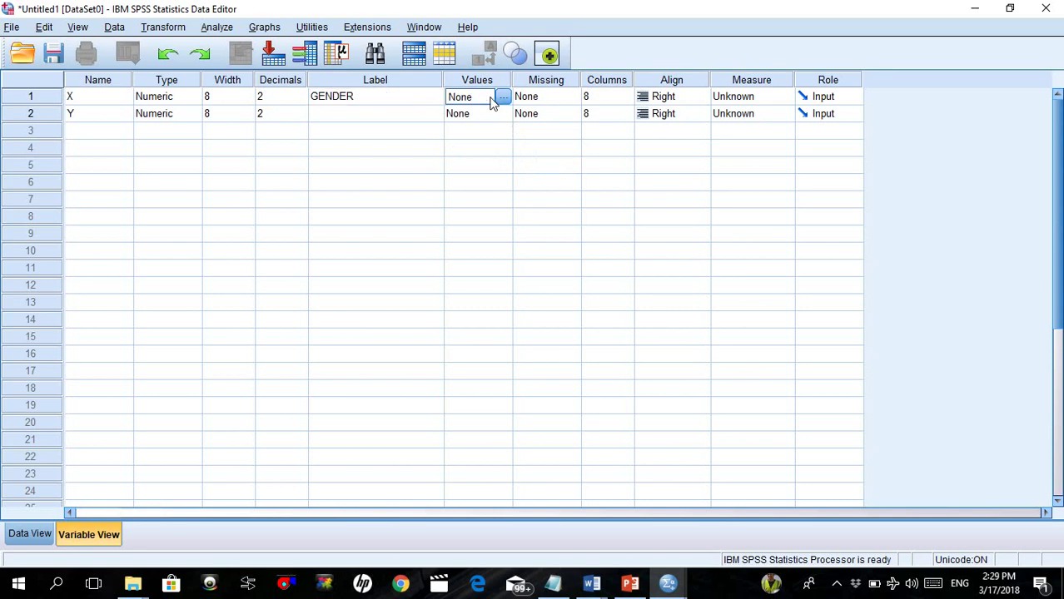
{"action": "left_click", "coordinate": [501, 99]}
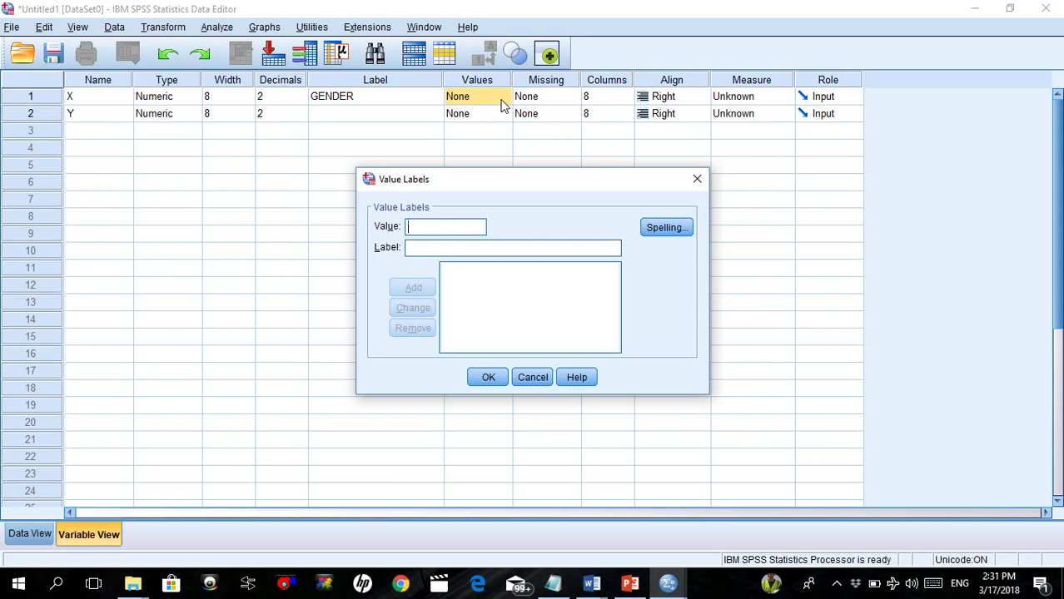
{"action": "type", "text": "1"}
{"action": "key", "text": "Tab"}
{"action": "type", "text": "MAL"}
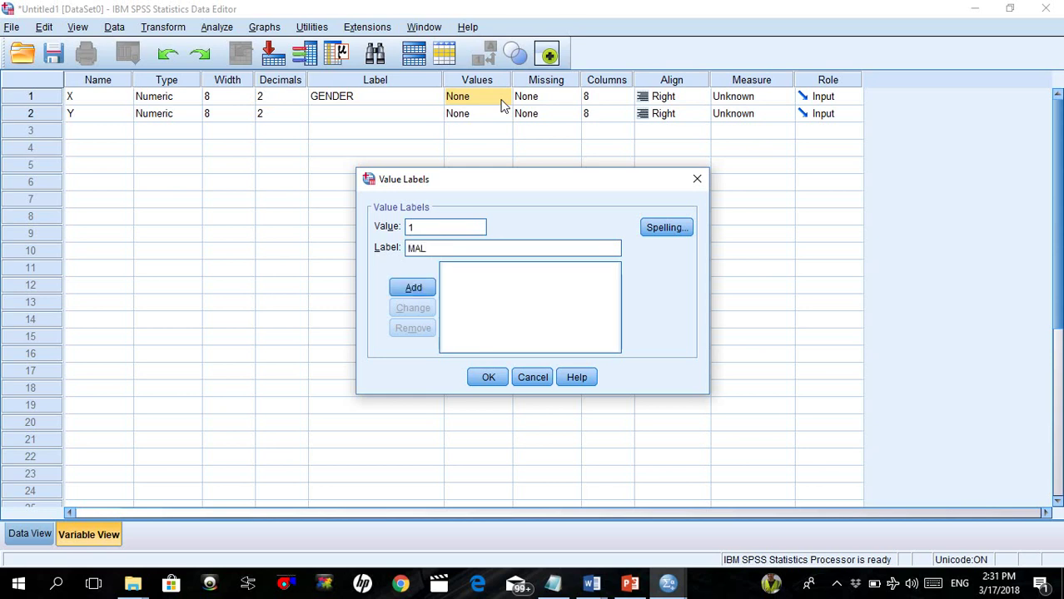
{"action": "type", "text": "E"}
{"action": "left_click", "coordinate": [419, 288]}
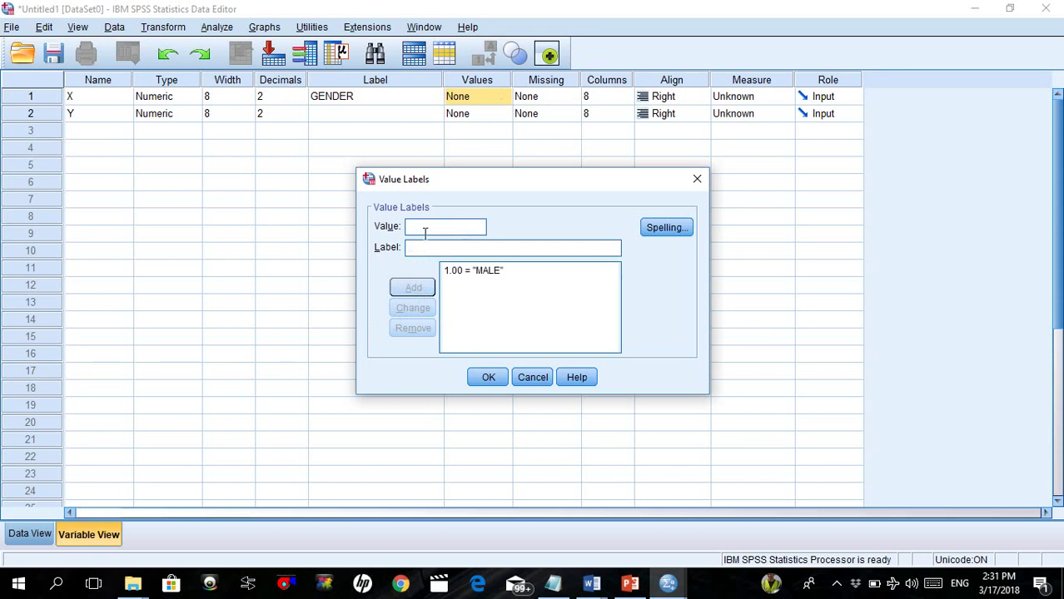
Add the value label FEMALE for code 2 of variable X and apply the value labels.
{"action": "type", "text": "2"}
{"action": "key", "text": "Tab"}
{"action": "type", "text": "FEMAK"}
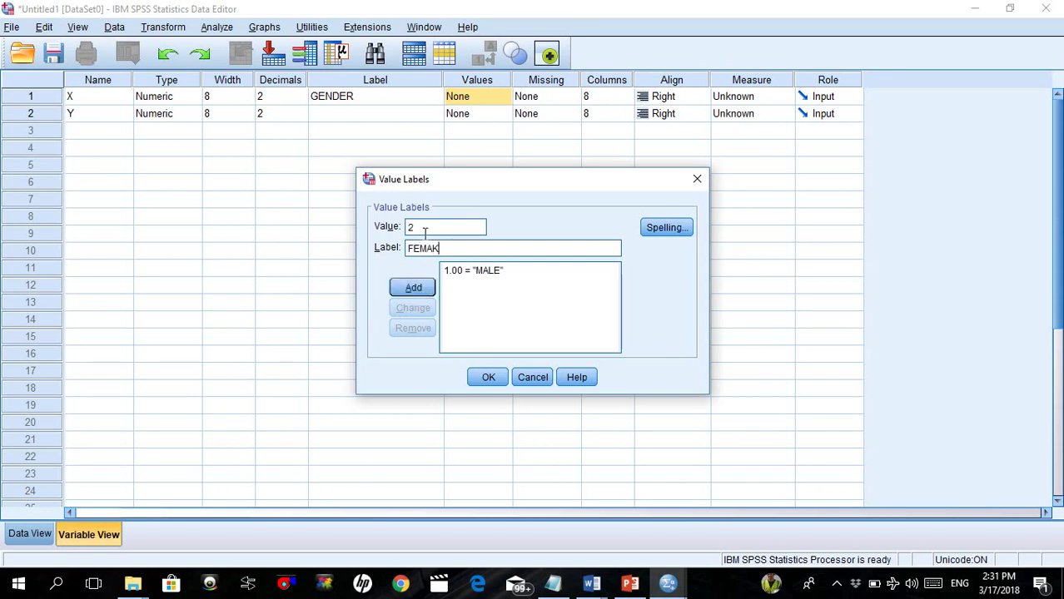
{"action": "key", "text": "BackSpace"}
{"action": "type", "text": "LE"}
{"action": "left_click", "coordinate": [414, 288]}
{"action": "left_click", "coordinate": [489, 378]}
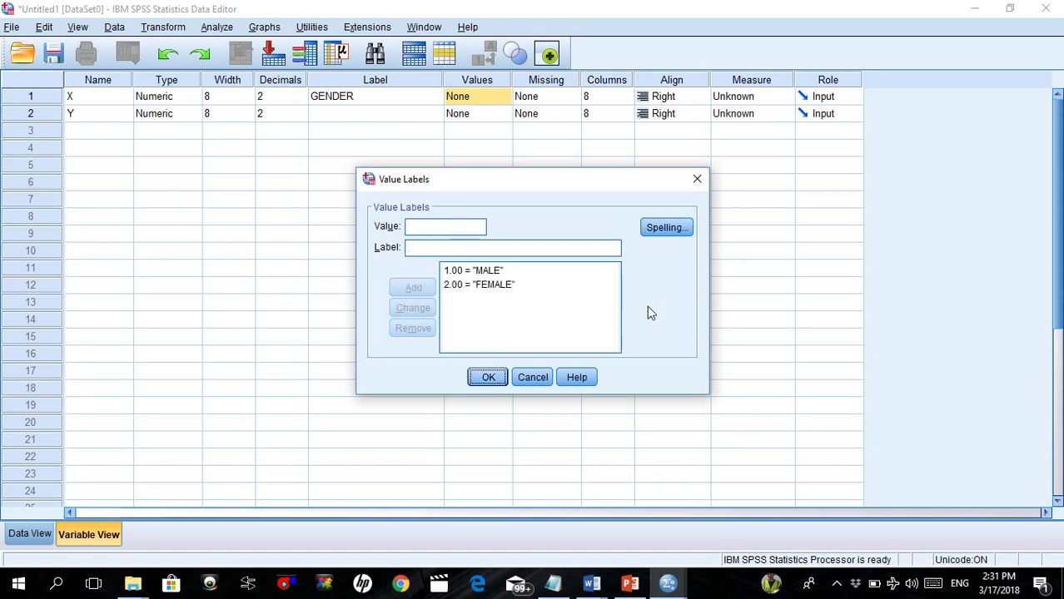
{"action": "left_click", "coordinate": [491, 379]}
Set the decimals of variables X and Y to 0.
{"action": "left_click", "coordinate": [292, 97]}
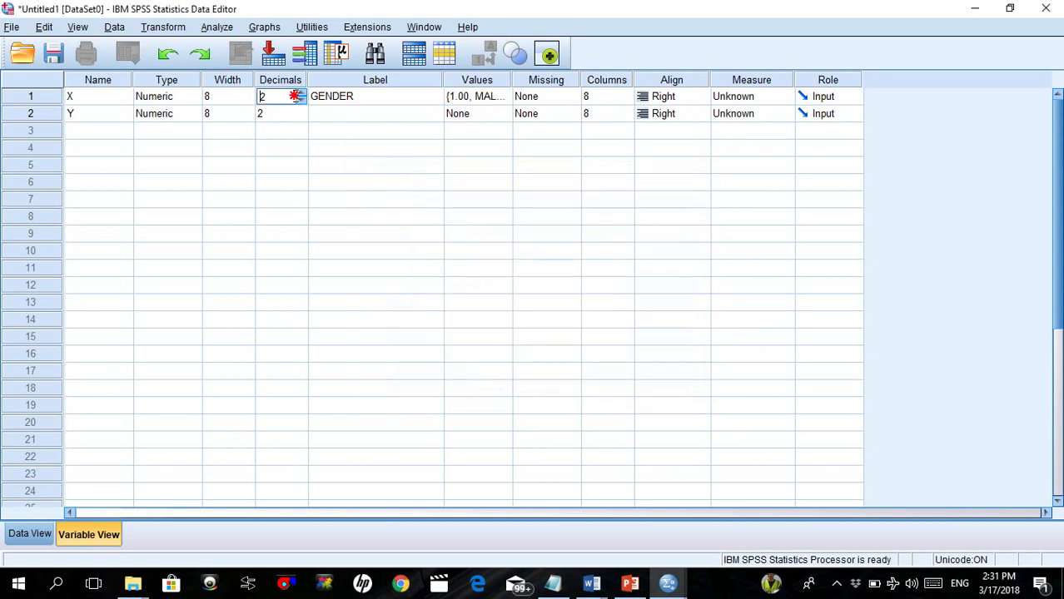
{"action": "left_click", "coordinate": [301, 100]}
{"action": "left_click", "coordinate": [301, 99]}
{"action": "left_click", "coordinate": [292, 113]}
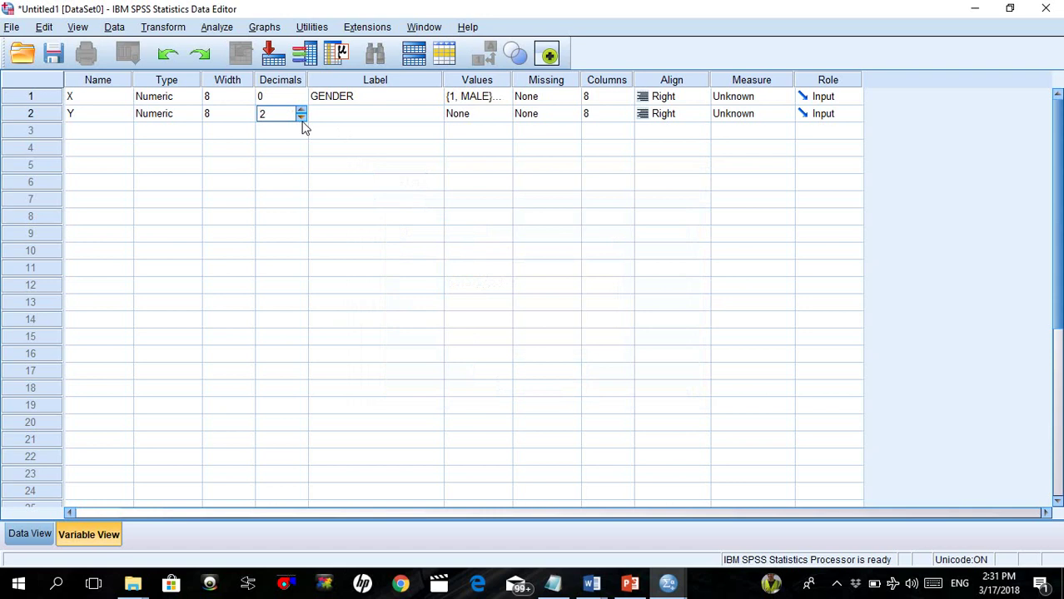
{"action": "left_click", "coordinate": [301, 117]}
{"action": "left_click", "coordinate": [302, 117]}
{"action": "left_click", "coordinate": [498, 200]}
{"action": "left_click", "coordinate": [503, 199]}
{"action": "left_click", "coordinate": [532, 377]}
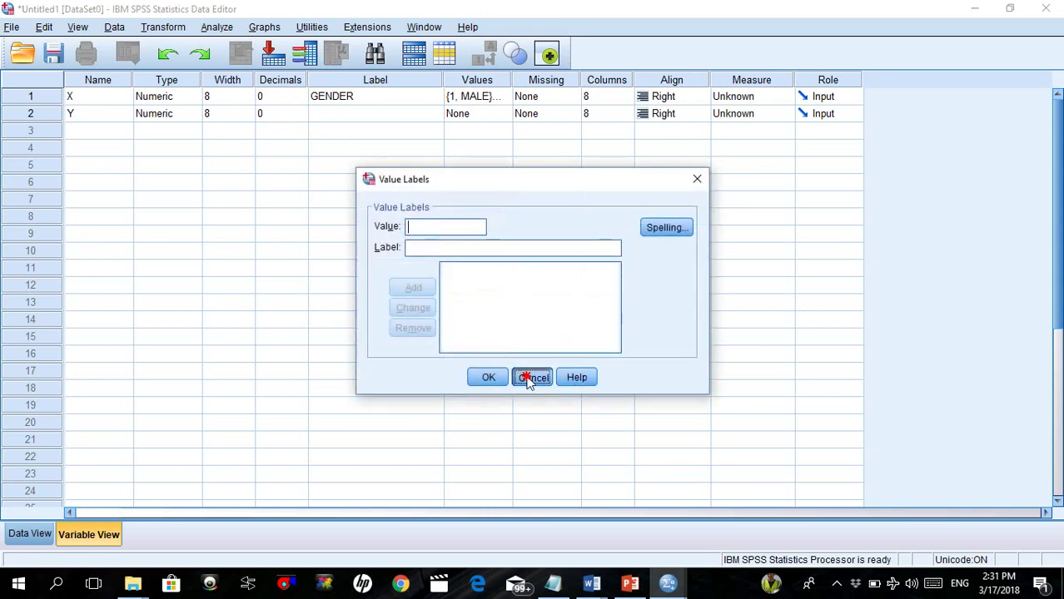
Reopen the value labels of variable X and check how the codes for MALE and FEMALE are listed.
{"action": "left_click", "coordinate": [503, 100]}
{"action": "left_click", "coordinate": [504, 97]}
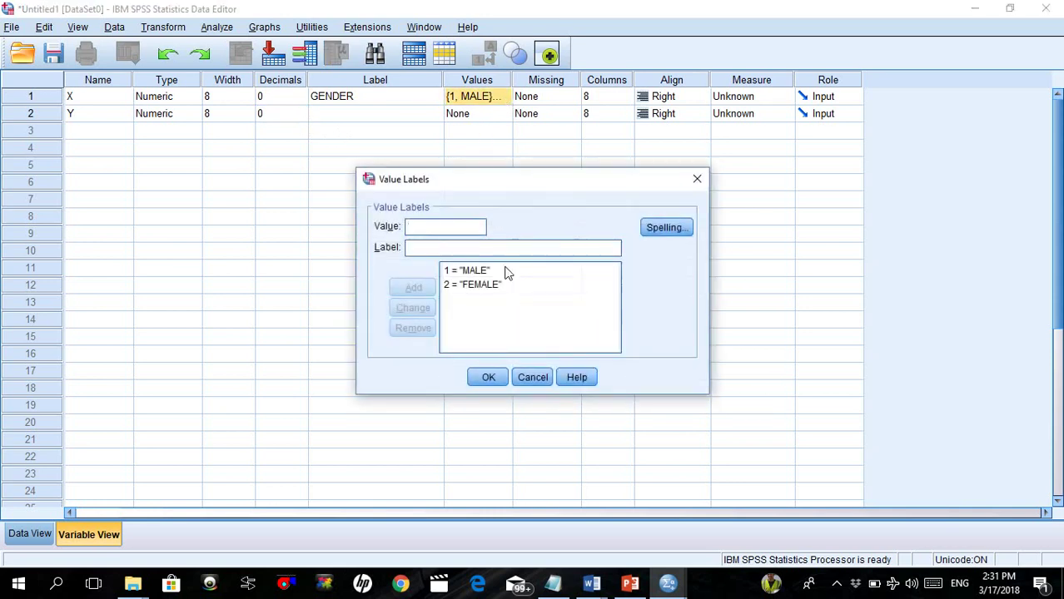
{"action": "left_click", "coordinate": [481, 287]}
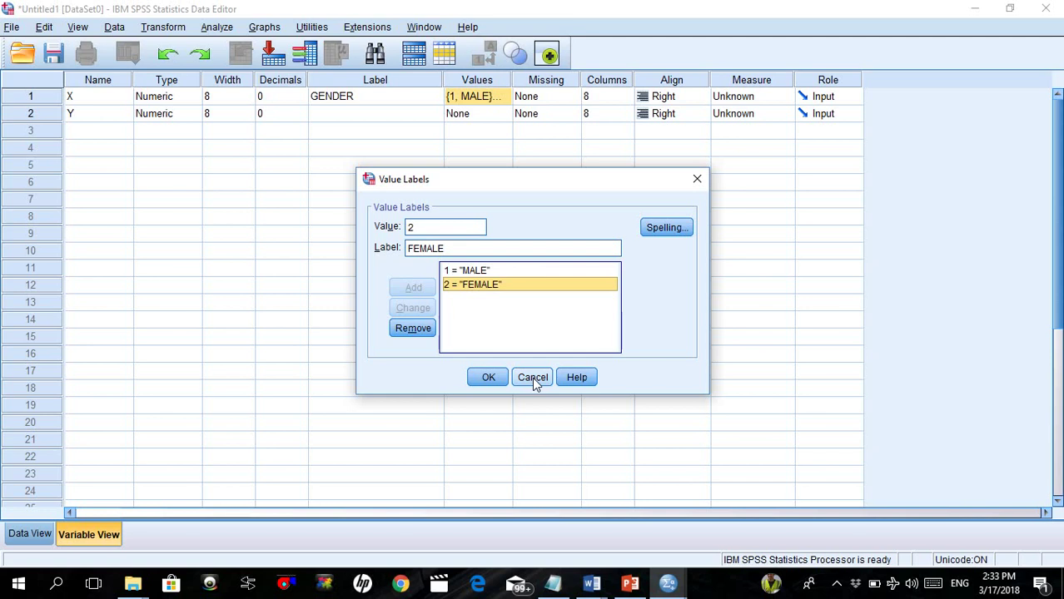
{"action": "left_click", "coordinate": [489, 377]}
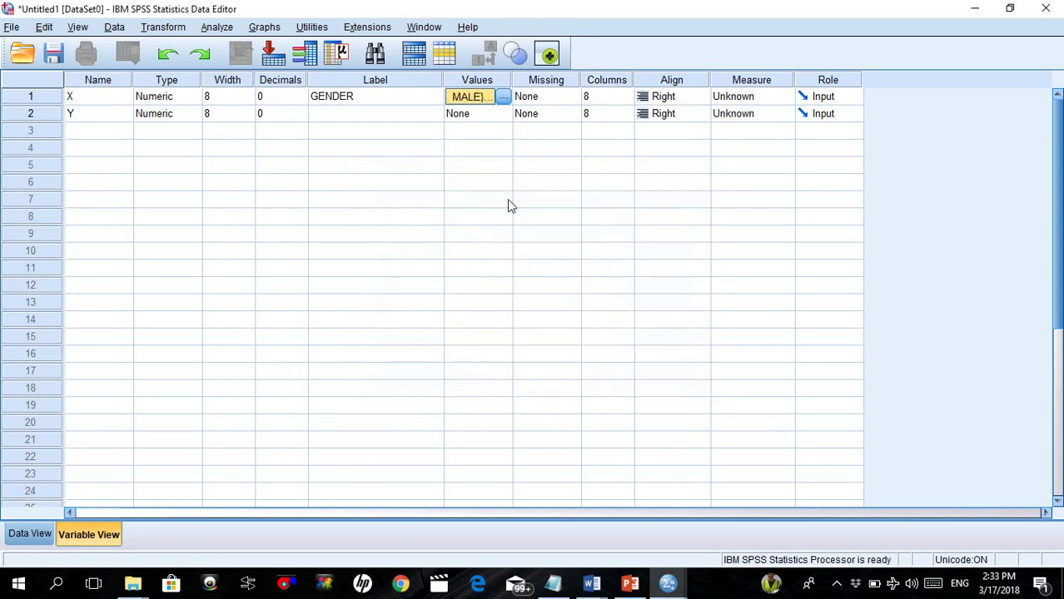
Try widening the Values column to show more of variable X's value labels, and narrow it back.
{"action": "left_click_drag", "start_coordinate": [512, 80], "coordinate": [581, 79]}
{"action": "left_click", "coordinate": [527, 97]}
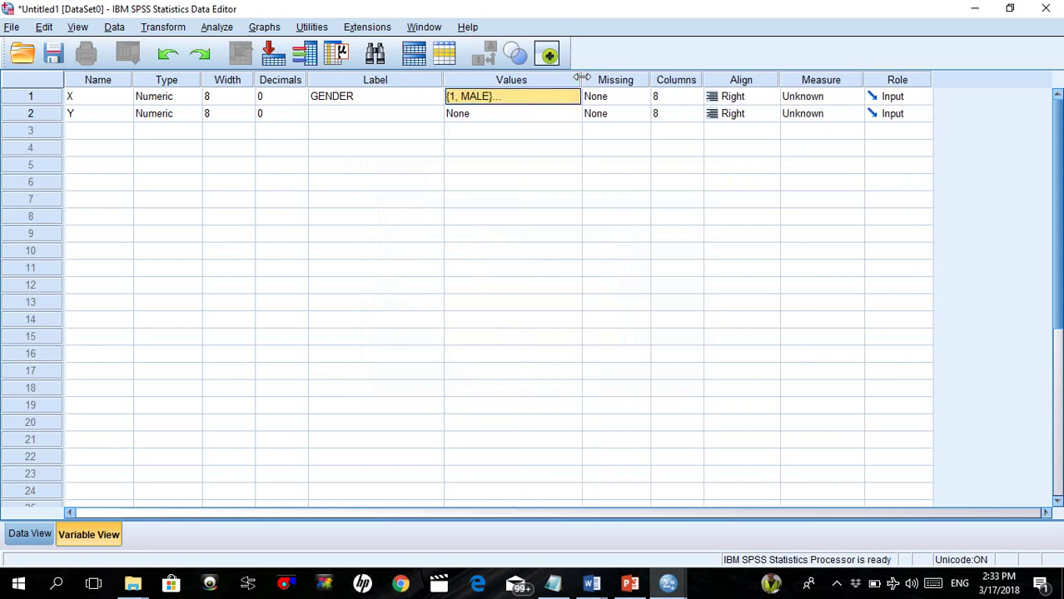
{"action": "left_click_drag", "start_coordinate": [581, 77], "coordinate": [510, 77]}
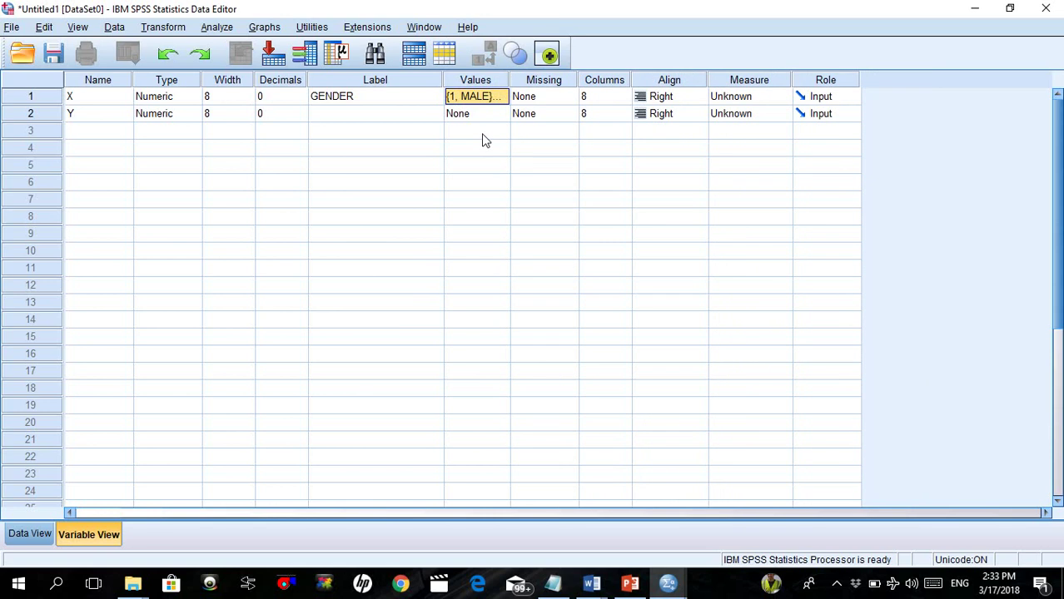
{"action": "left_click", "coordinate": [476, 131]}
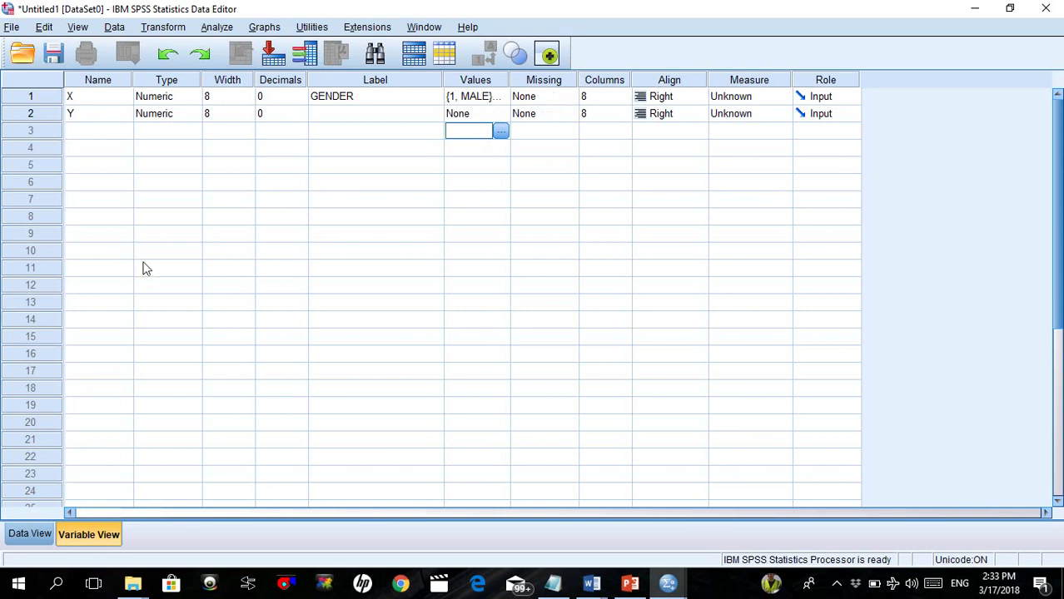
Enter the code 1 for variable X in case 1 of the Data View.
{"action": "left_click", "coordinate": [15, 535]}
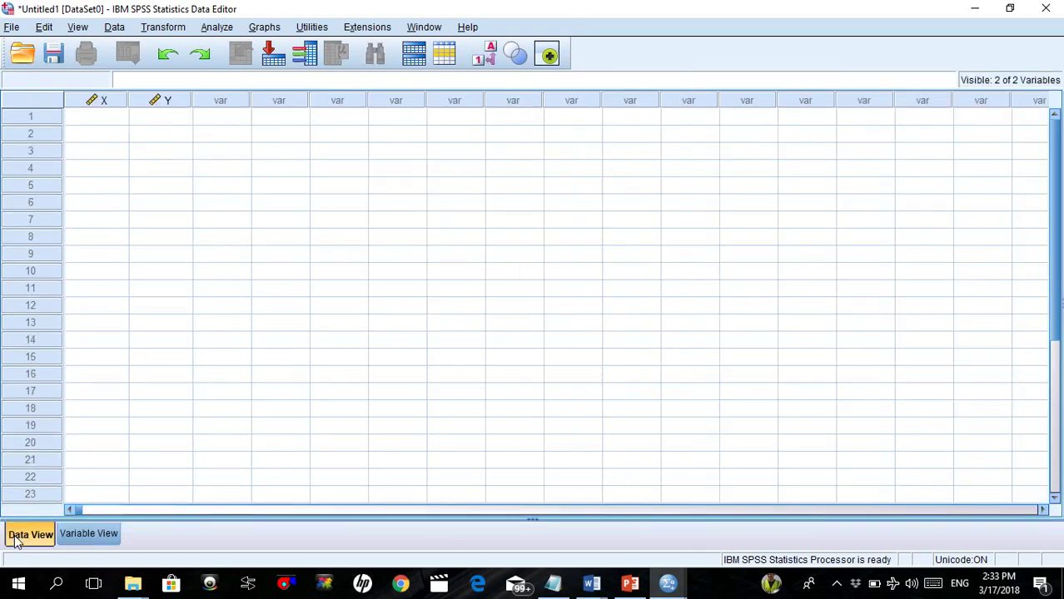
{"action": "left_click", "coordinate": [104, 116]}
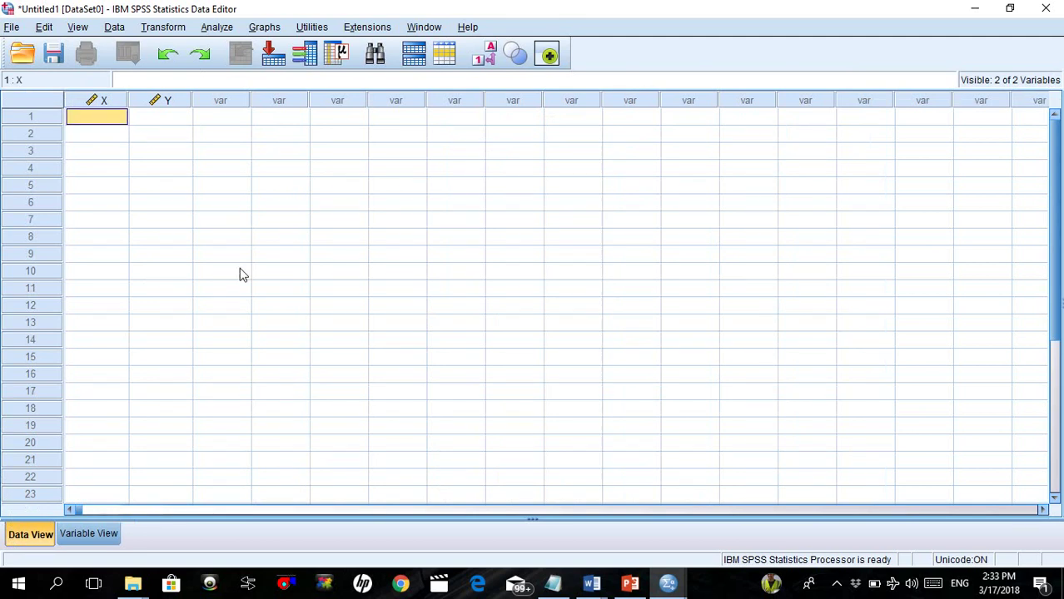
{"action": "type", "text": "1"}
{"action": "key", "text": "Return"}
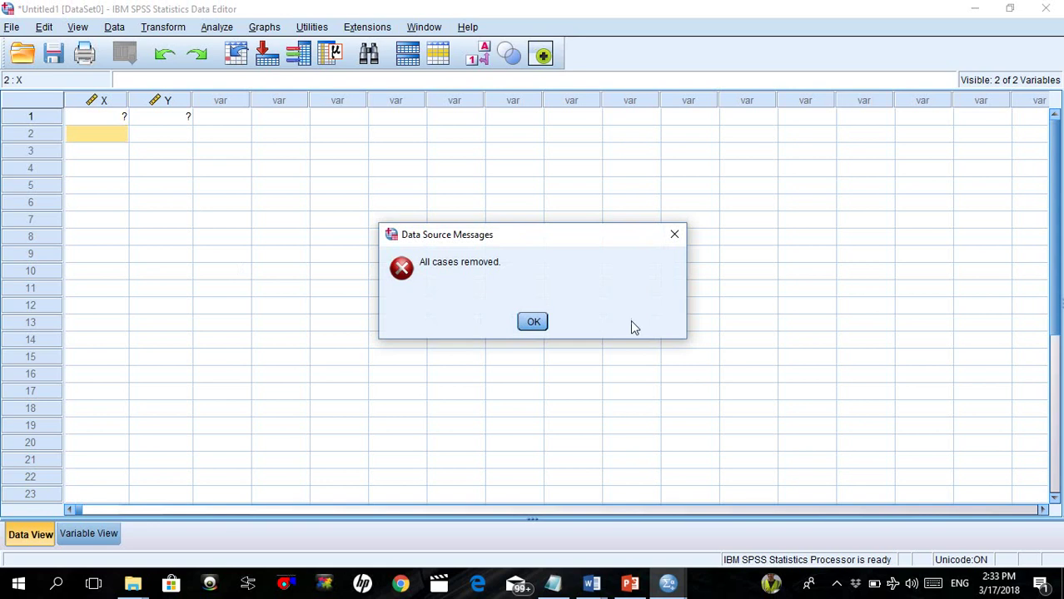
{"action": "left_click", "coordinate": [524, 321]}
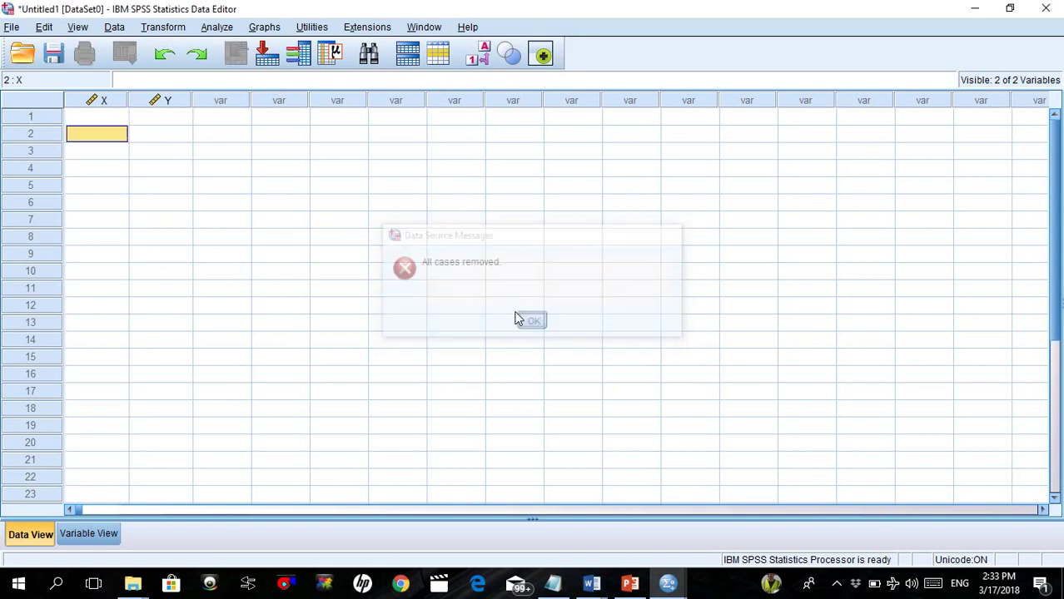
{"action": "left_click", "coordinate": [122, 120]}
{"action": "type", "text": "1"}
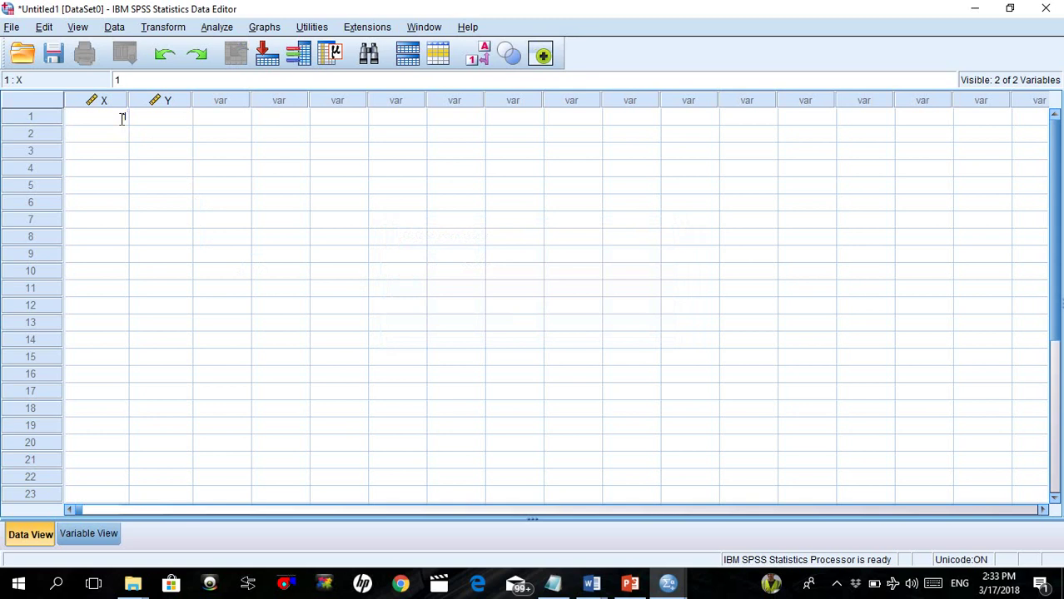
{"action": "key", "text": "Return"}
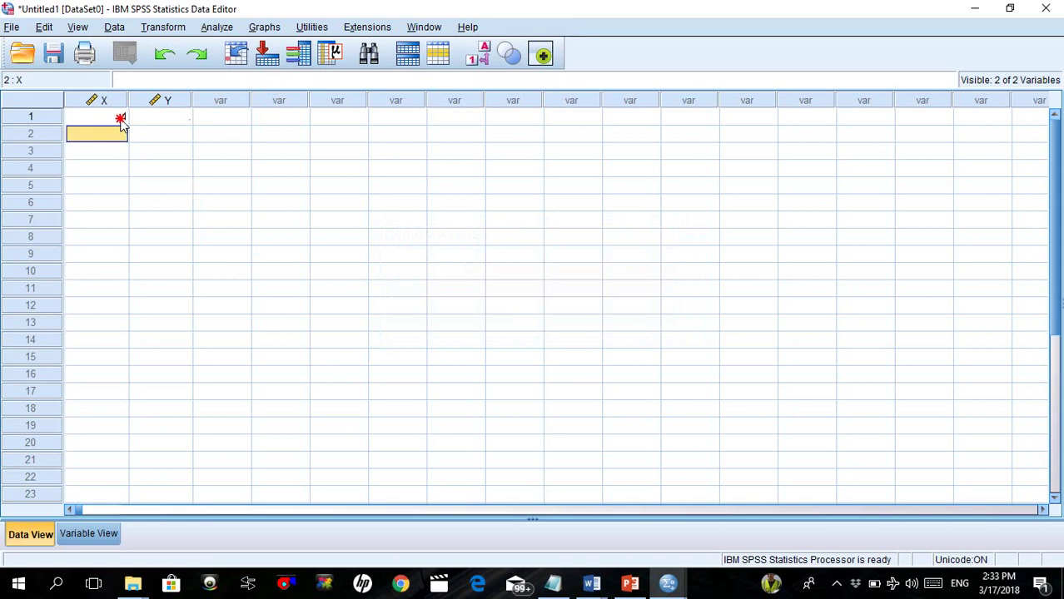
Enter the code 2 for variable X in case 2.
{"action": "left_click", "coordinate": [122, 120]}
{"action": "left_click", "coordinate": [88, 533]}
{"action": "left_click", "coordinate": [32, 534]}
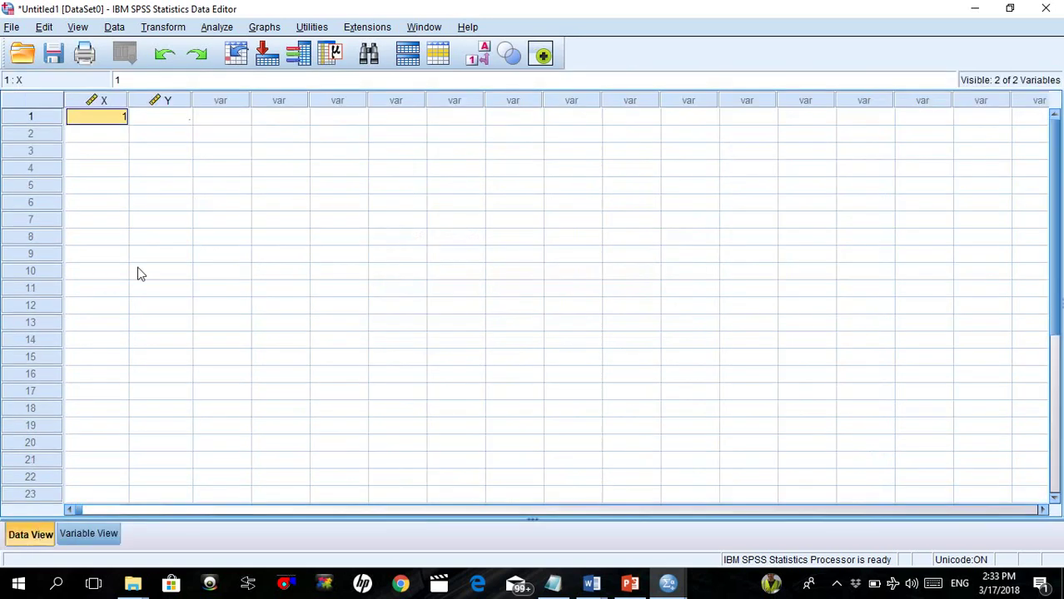
{"action": "left_click", "coordinate": [123, 136]}
{"action": "type", "text": "2"}
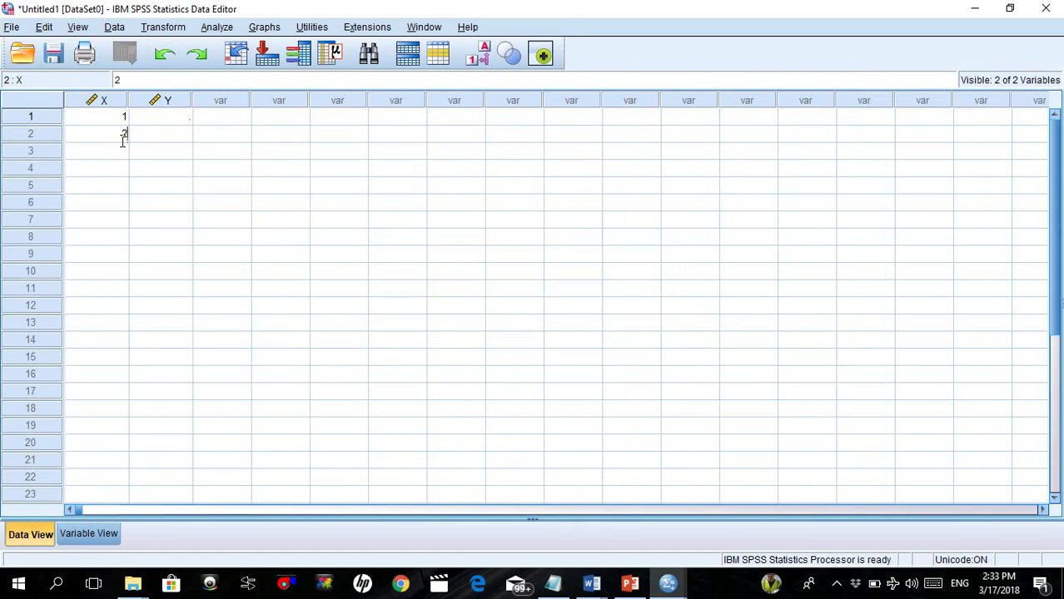
{"action": "left_click", "coordinate": [123, 148]}
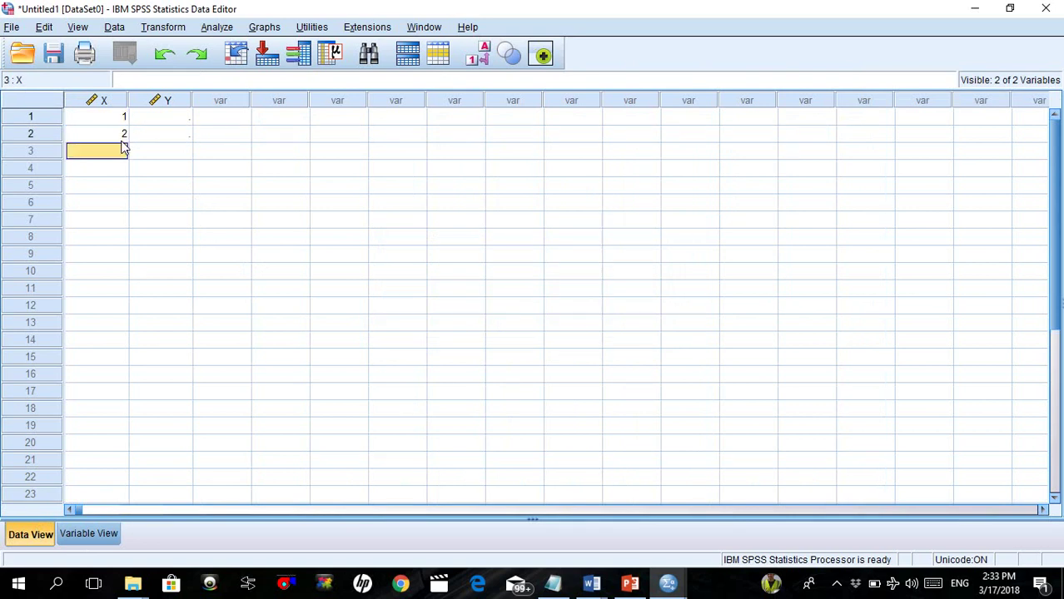
Check the value labels of X in the Variable View and display labels instead of numeric codes in the Data View.
{"action": "left_click", "coordinate": [93, 535]}
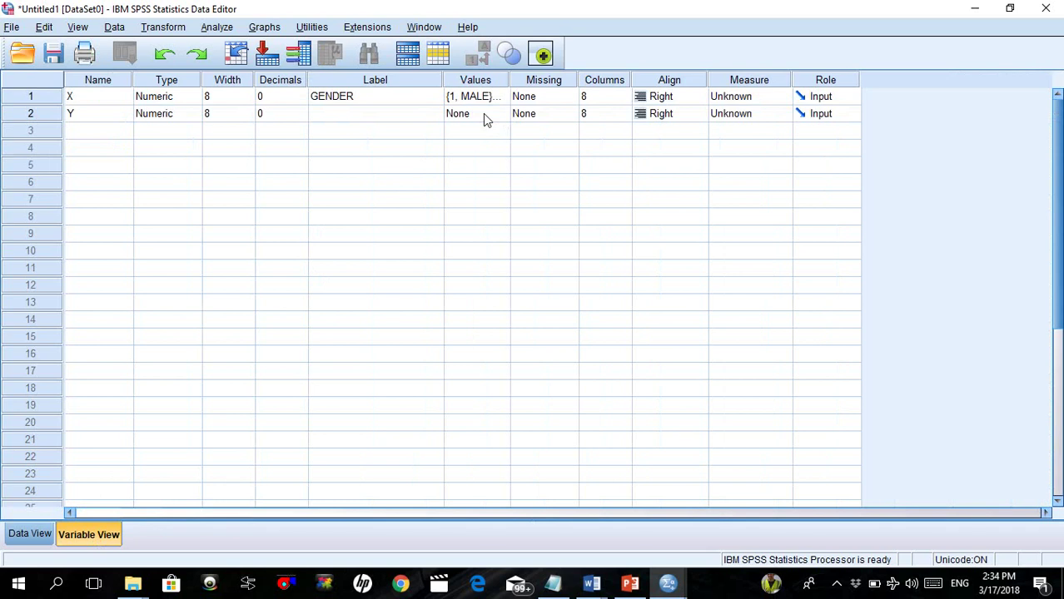
{"action": "left_click", "coordinate": [38, 534]}
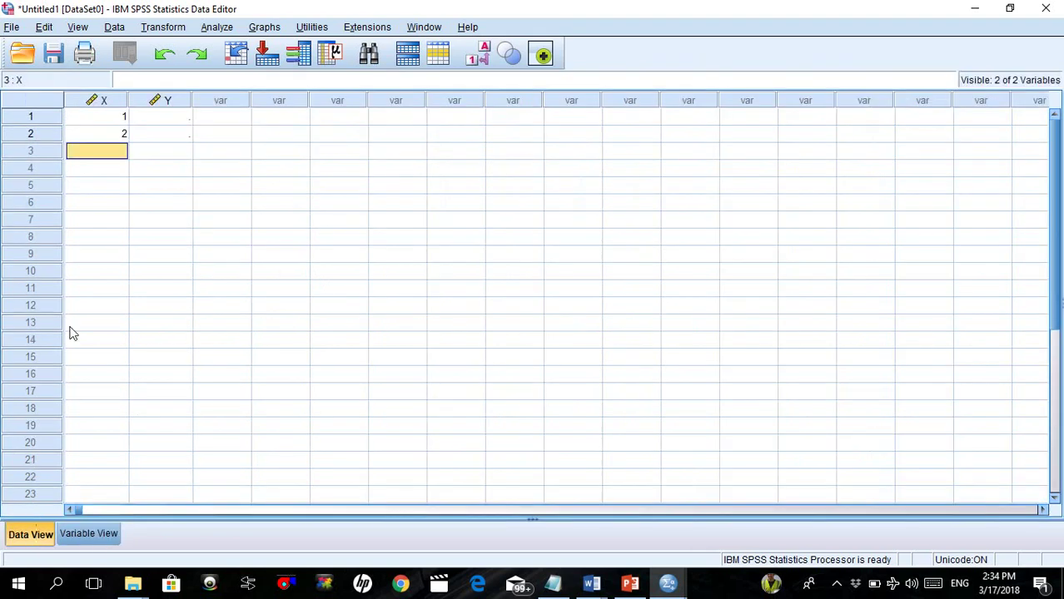
{"action": "left_click", "coordinate": [118, 120]}
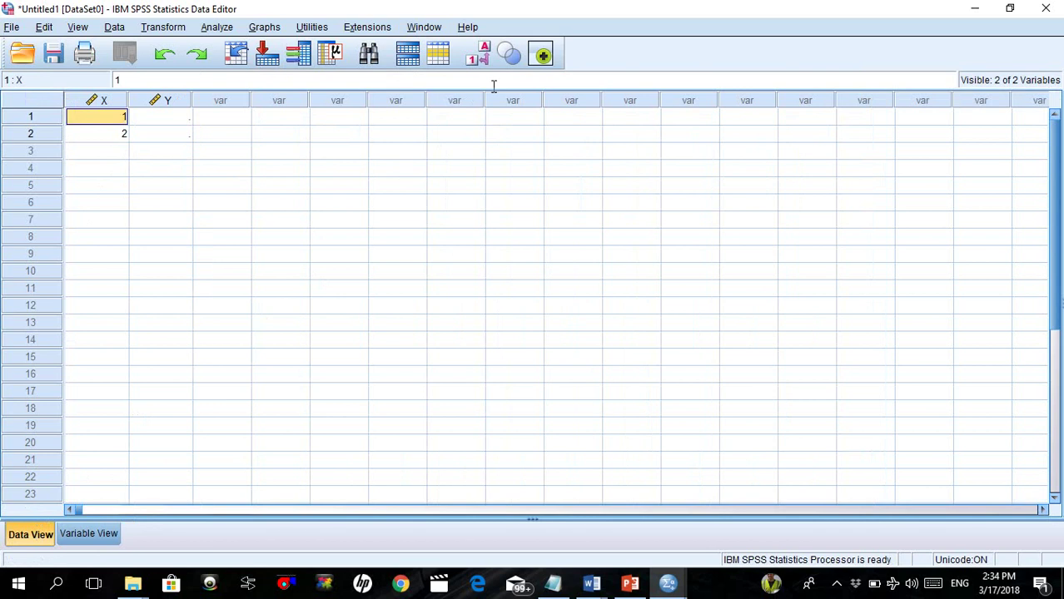
{"action": "left_click", "coordinate": [479, 57]}
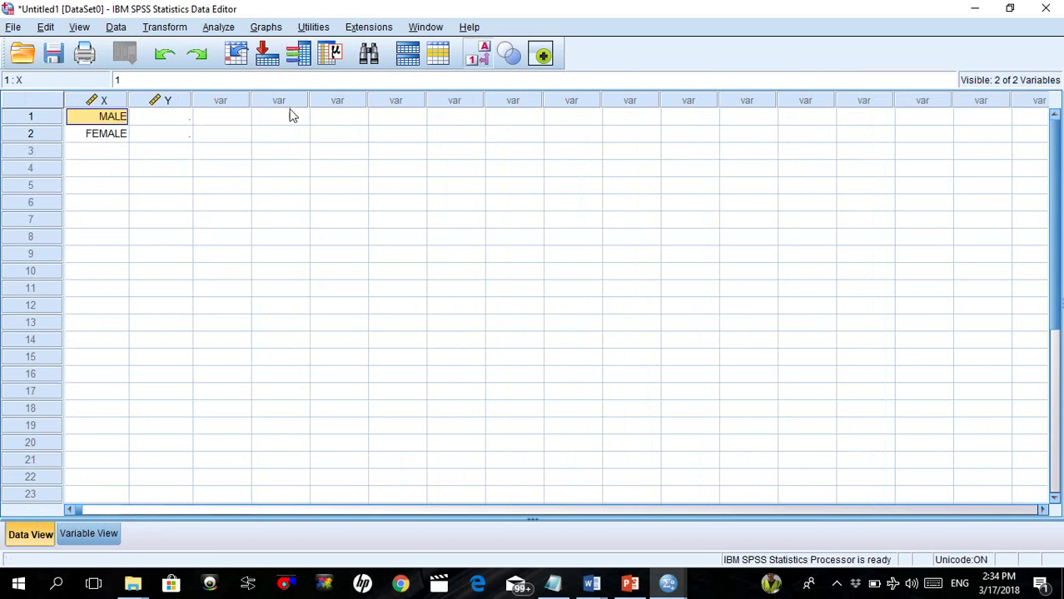
Enter the codes 1, 2, 2, 2, 1, 1 and 2 for variable X in cases 3 to 9.
{"action": "left_click", "coordinate": [125, 151]}
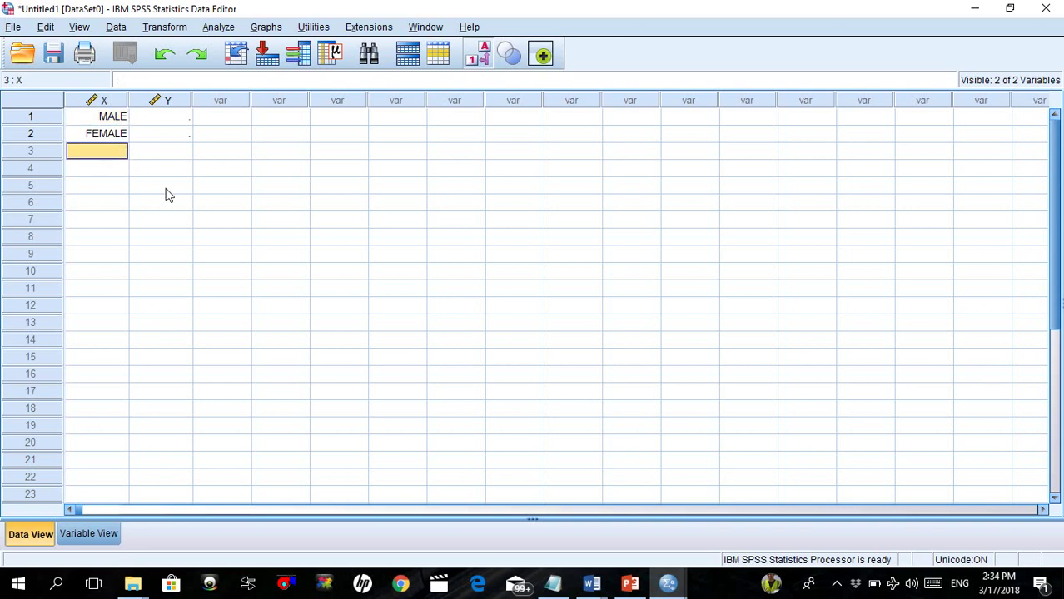
{"action": "type", "text": "1"}
{"action": "key", "text": "Return"}
{"action": "type", "text": "2"}
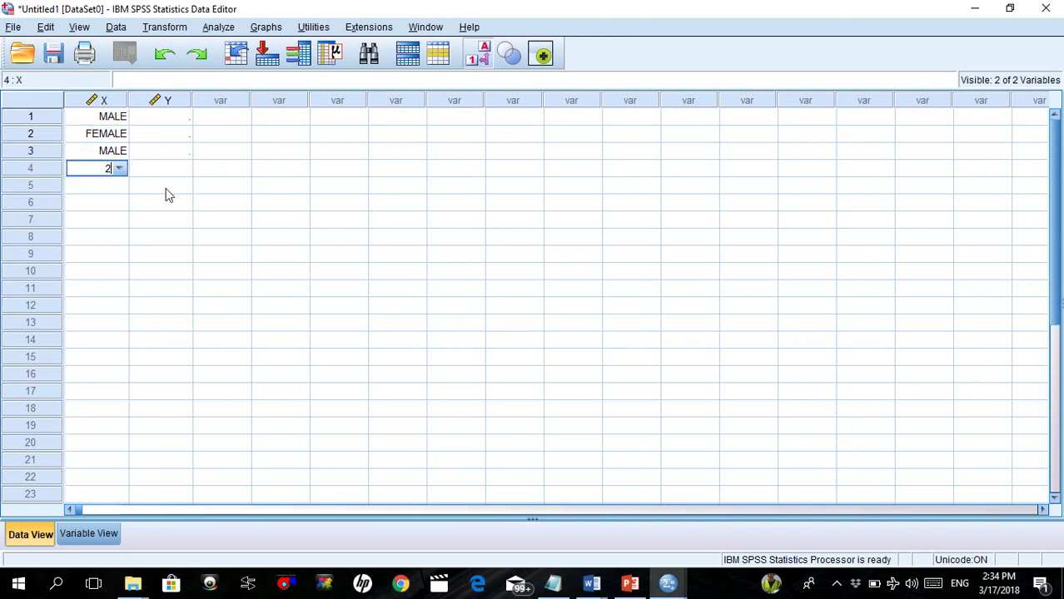
{"action": "key", "text": "Return"}
{"action": "type", "text": "2"}
{"action": "key", "text": "Return"}
{"action": "type", "text": "2"}
{"action": "key", "text": "Return"}
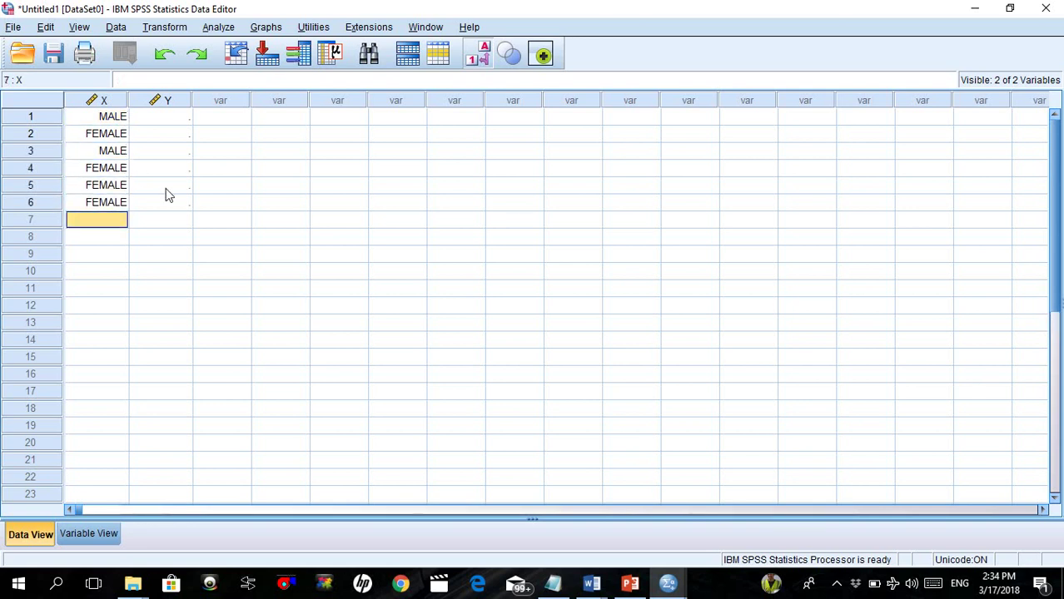
{"action": "type", "text": "1"}
{"action": "key", "text": "Return"}
{"action": "type", "text": "1"}
{"action": "key", "text": "Return"}
{"action": "type", "text": "2"}
{"action": "key", "text": "Return"}
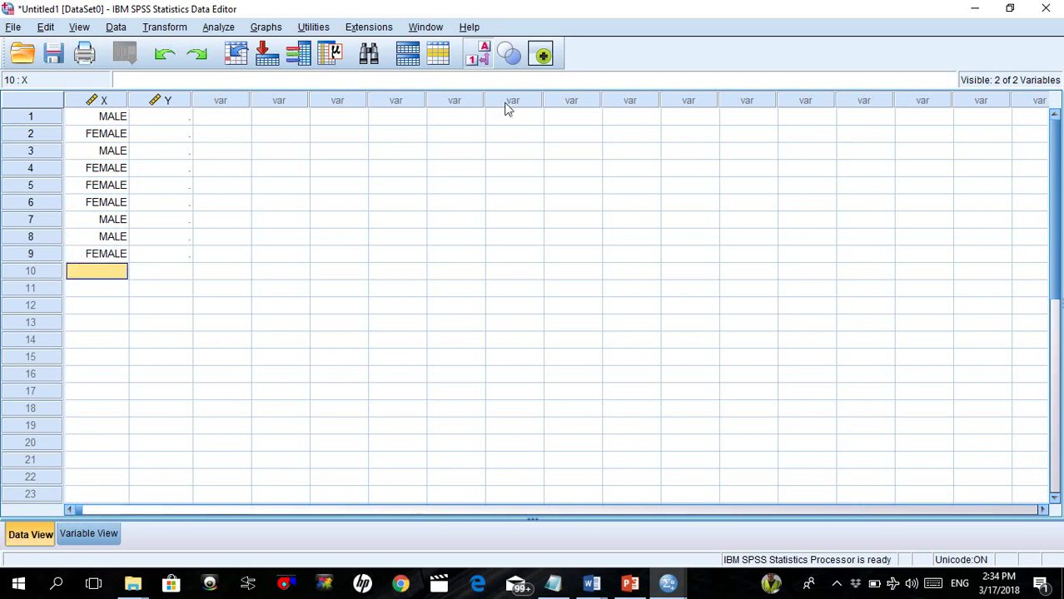
Highlight the column of variable X to review its cases with the value label display, and clear the highlight.
{"action": "left_click", "coordinate": [480, 56]}
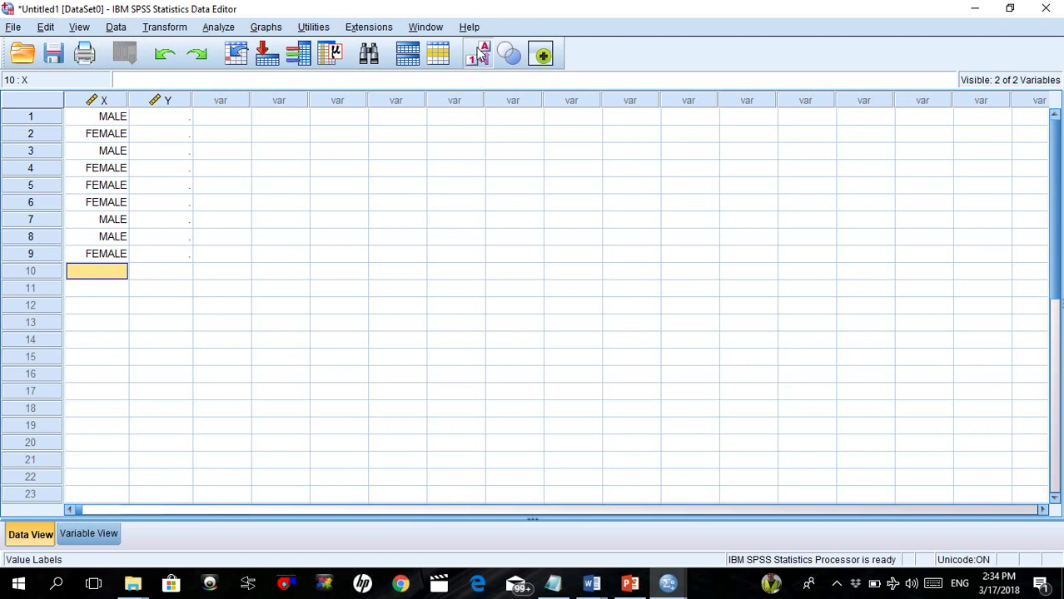
{"action": "left_click", "coordinate": [103, 101]}
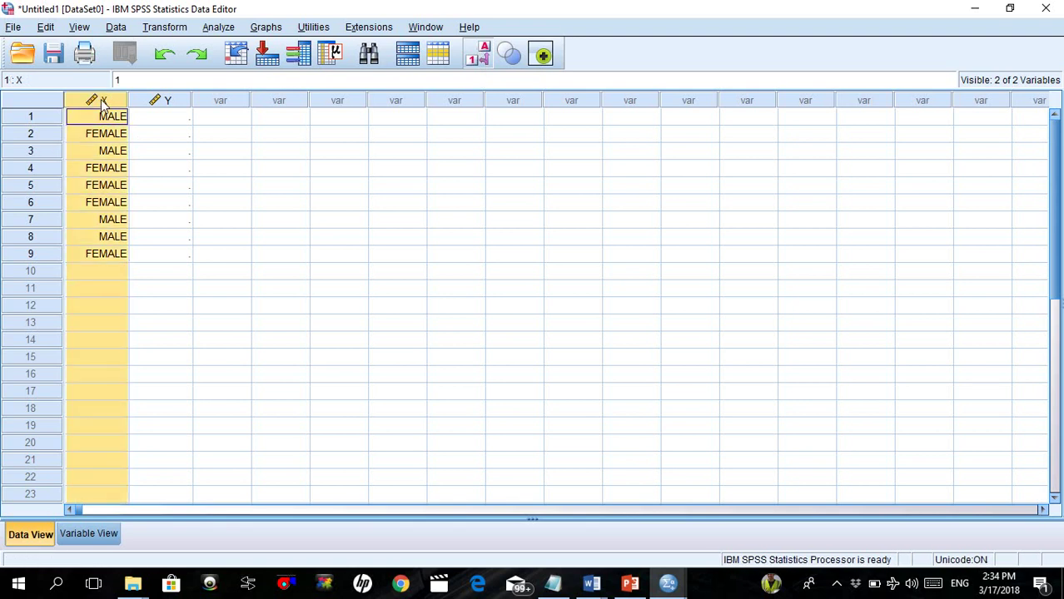
{"action": "left_click", "coordinate": [327, 223]}
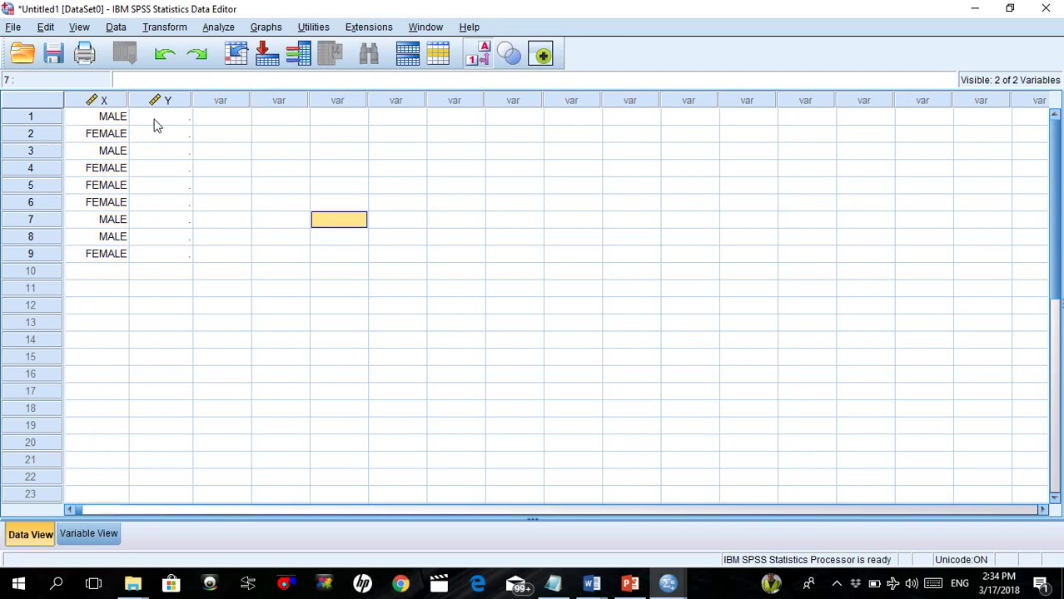
Choose the value label FEMALE for variable X in case 10.
{"action": "left_click", "coordinate": [99, 271]}
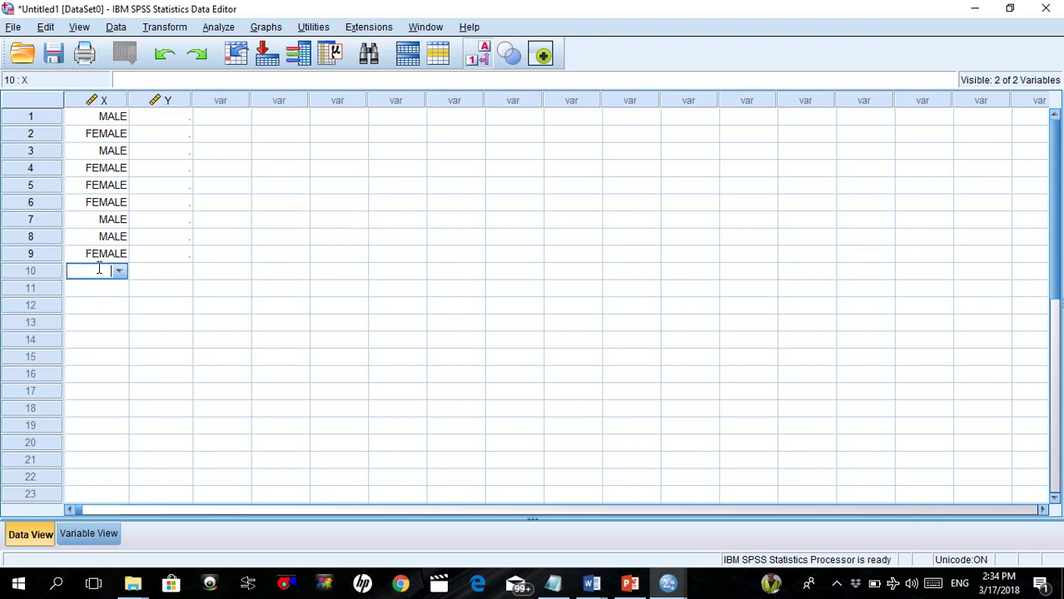
{"action": "left_click", "coordinate": [119, 272]}
{"action": "left_click", "coordinate": [102, 305]}
{"action": "left_click", "coordinate": [220, 304]}
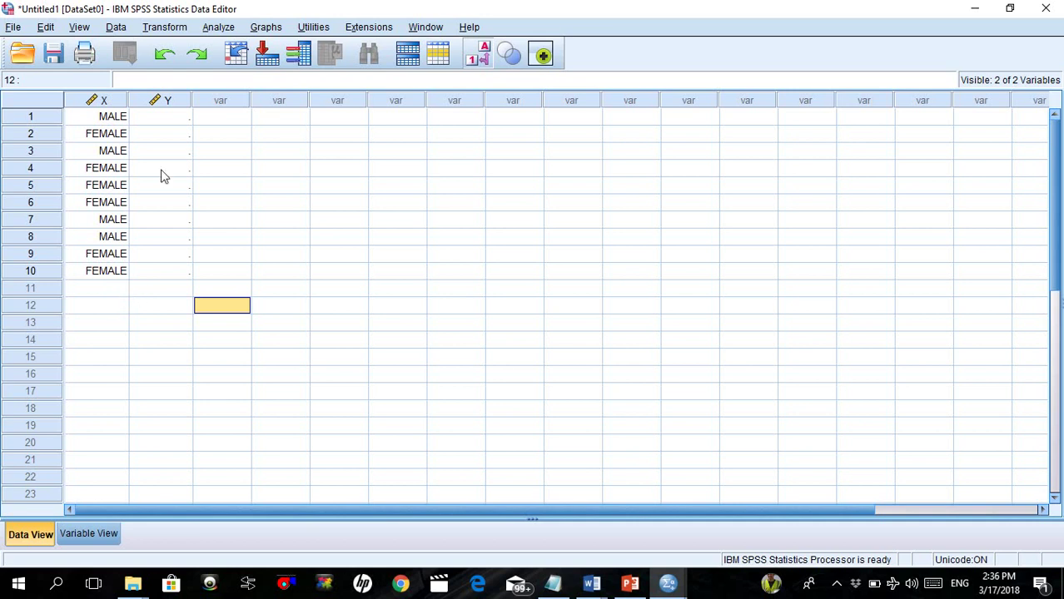
Examine the missing-value options of variable X in the Variable View and dismiss them without changes.
{"action": "left_click", "coordinate": [89, 535]}
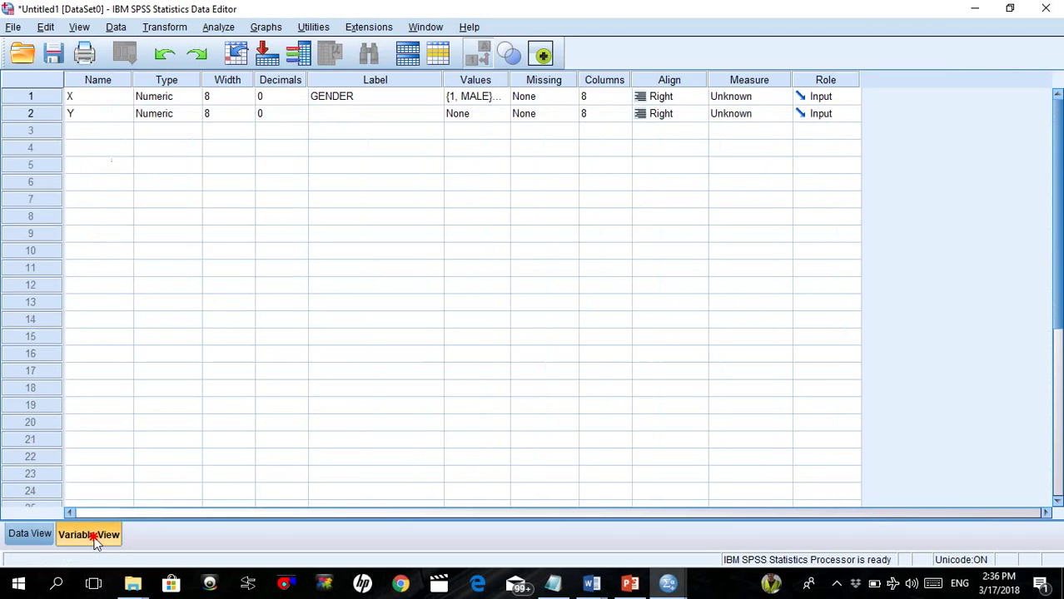
{"action": "double_click", "coordinate": [569, 98]}
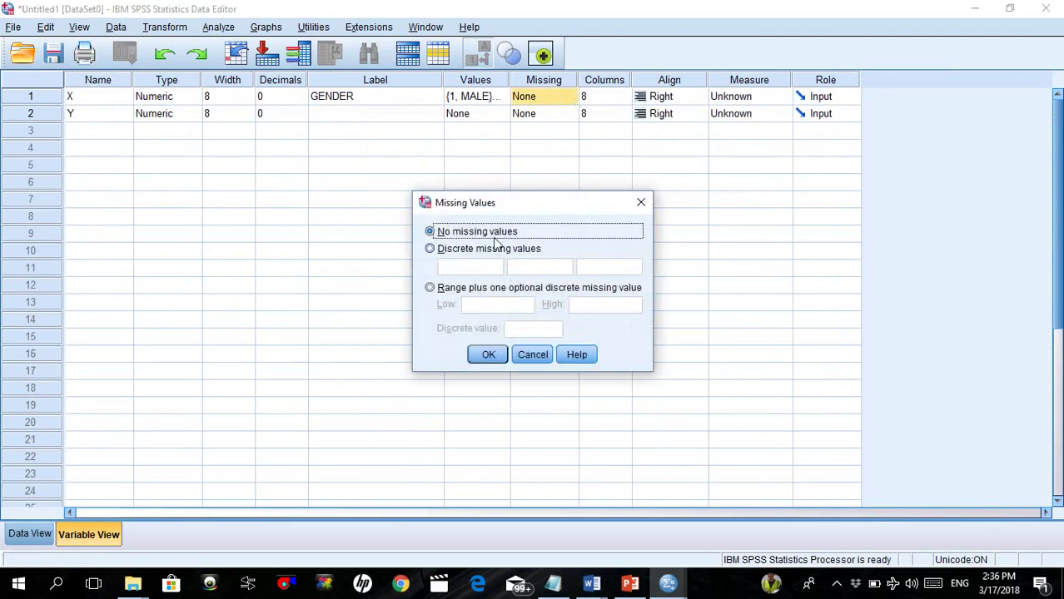
{"action": "left_click", "coordinate": [532, 356]}
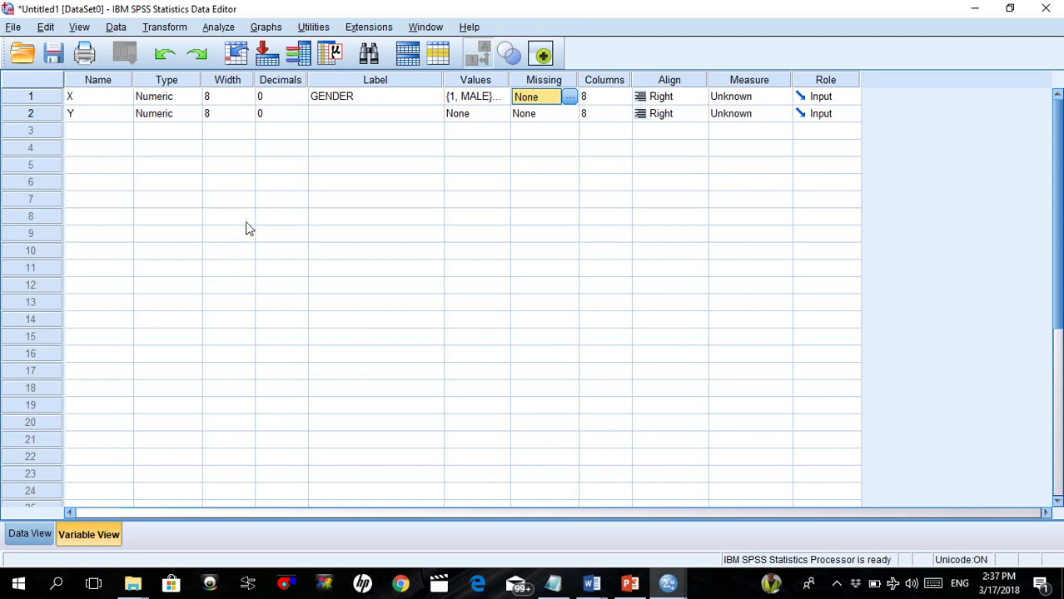
Copy the value labels of variable X to variable Y.
{"action": "left_click", "coordinate": [485, 98]}
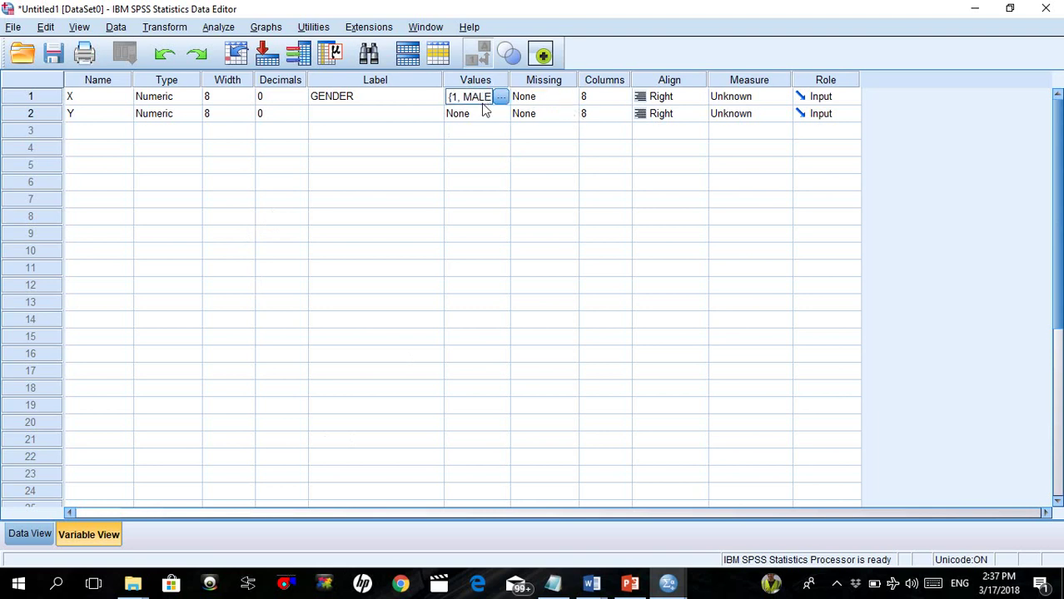
{"action": "left_click", "coordinate": [484, 113]}
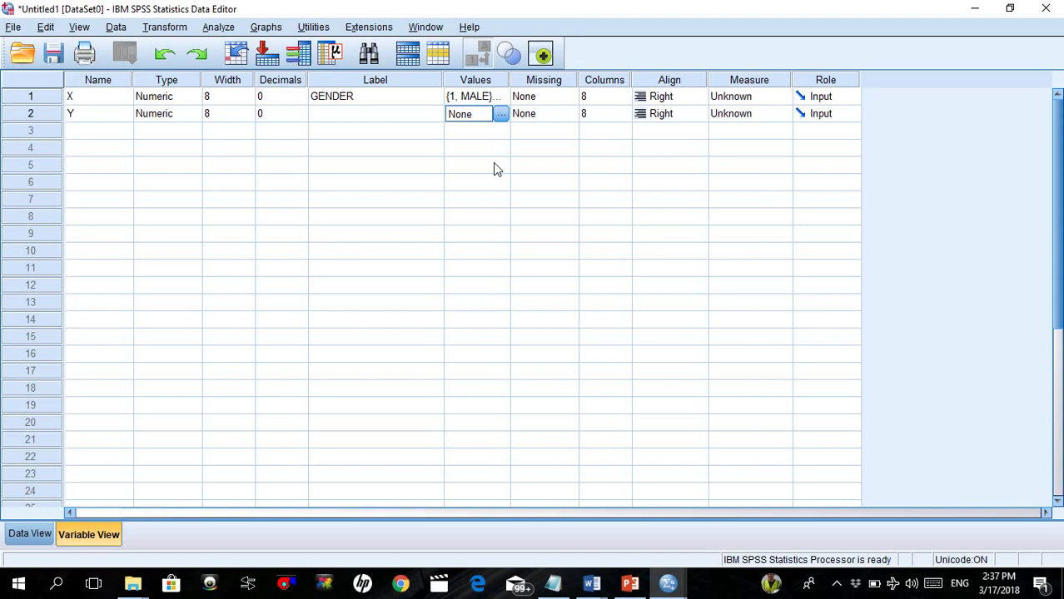
{"action": "key", "text": "Up"}
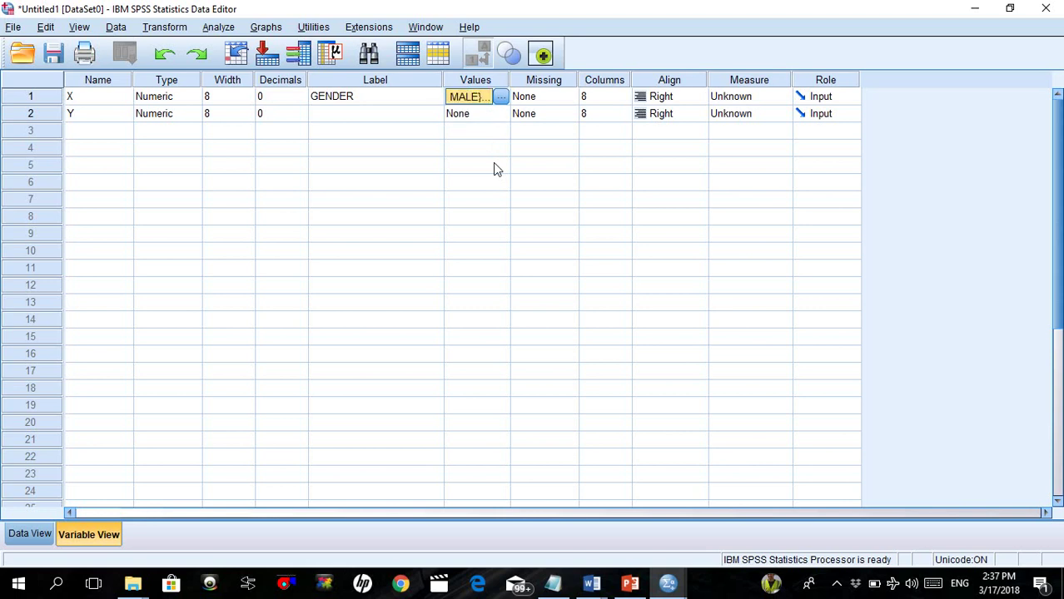
{"action": "key", "text": "Down"}
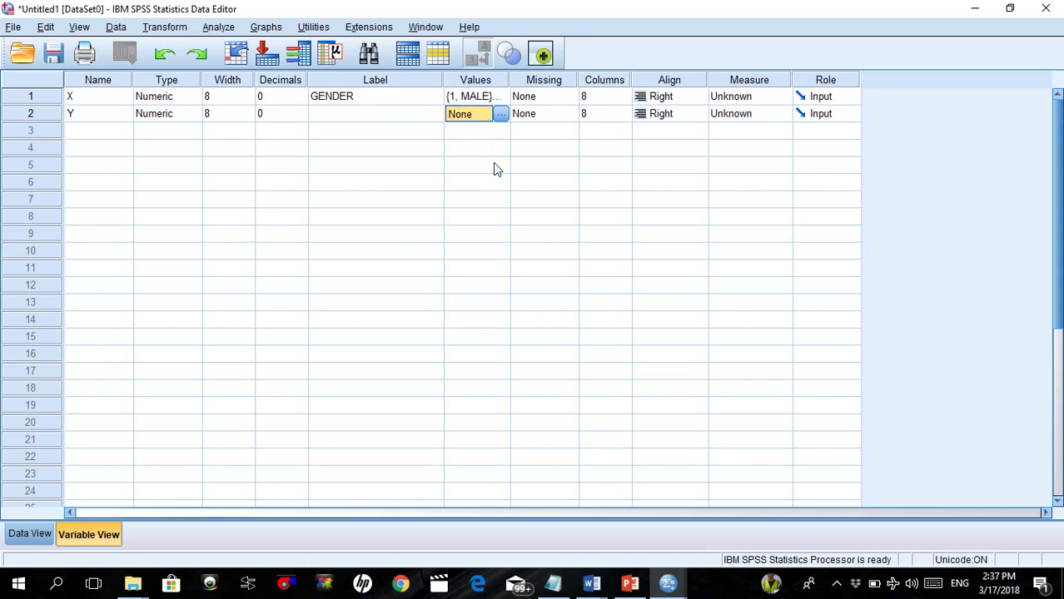
{"action": "key", "text": "ctrl+v"}
{"action": "key", "text": "Down"}
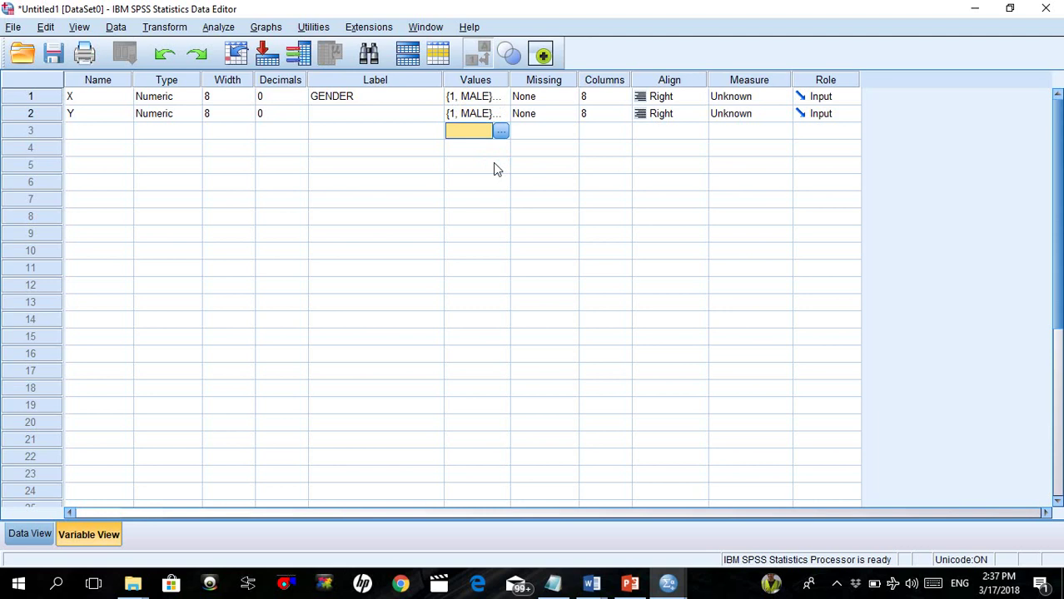
Copy the value labels of X once more and paste them over the value labels of Y.
{"action": "left_click", "coordinate": [476, 96]}
{"action": "right_click", "coordinate": [478, 94]}
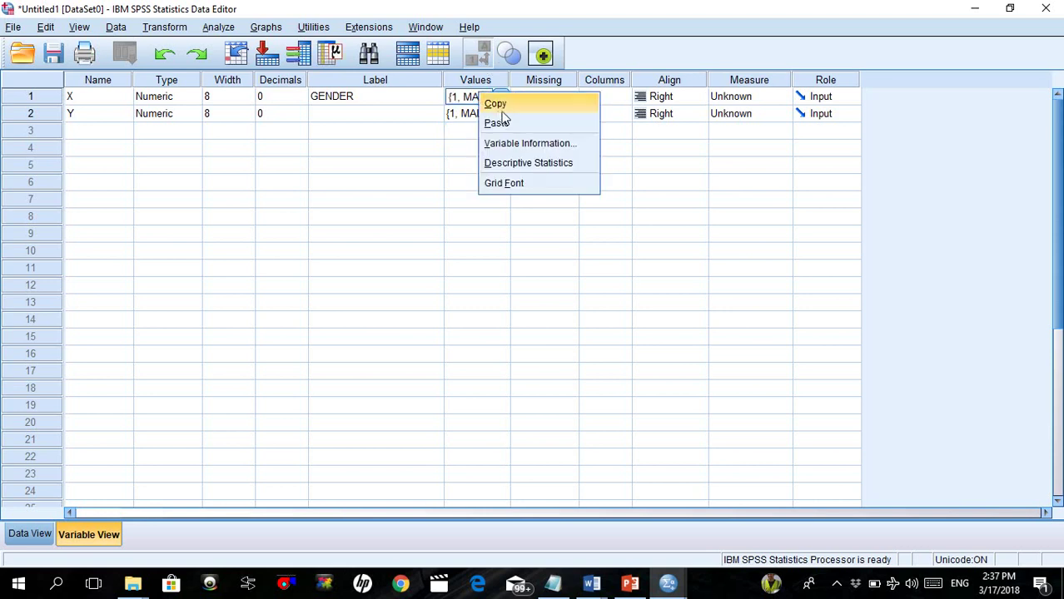
{"action": "left_click", "coordinate": [496, 104]}
{"action": "left_click", "coordinate": [473, 114]}
{"action": "right_click", "coordinate": [470, 113]}
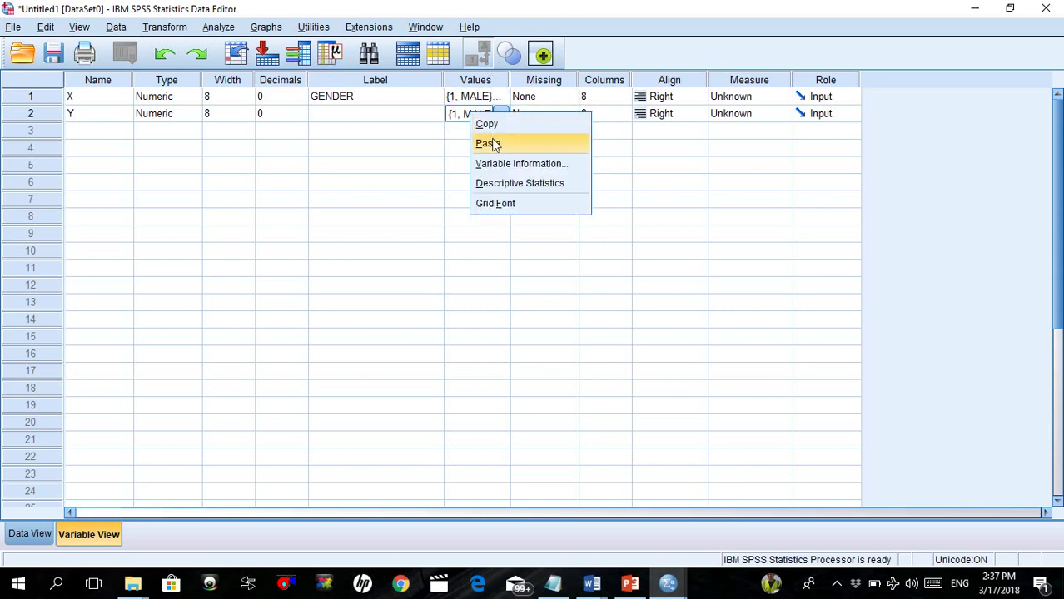
{"action": "left_click", "coordinate": [487, 143]}
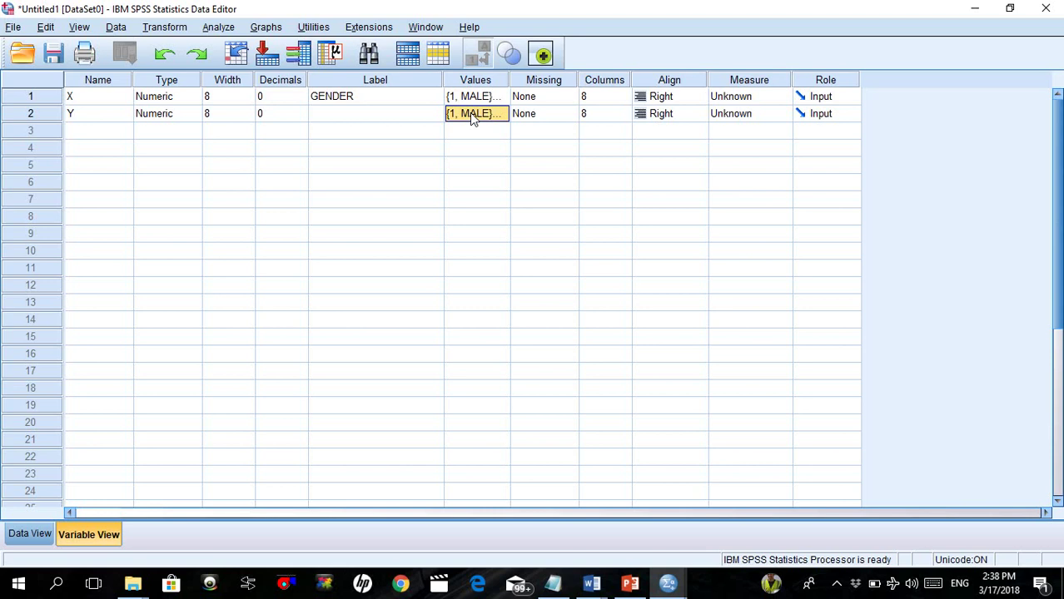
Label variable Y as AGE and remove the value labels MALE and FEMALE from it.
{"action": "left_click", "coordinate": [400, 119]}
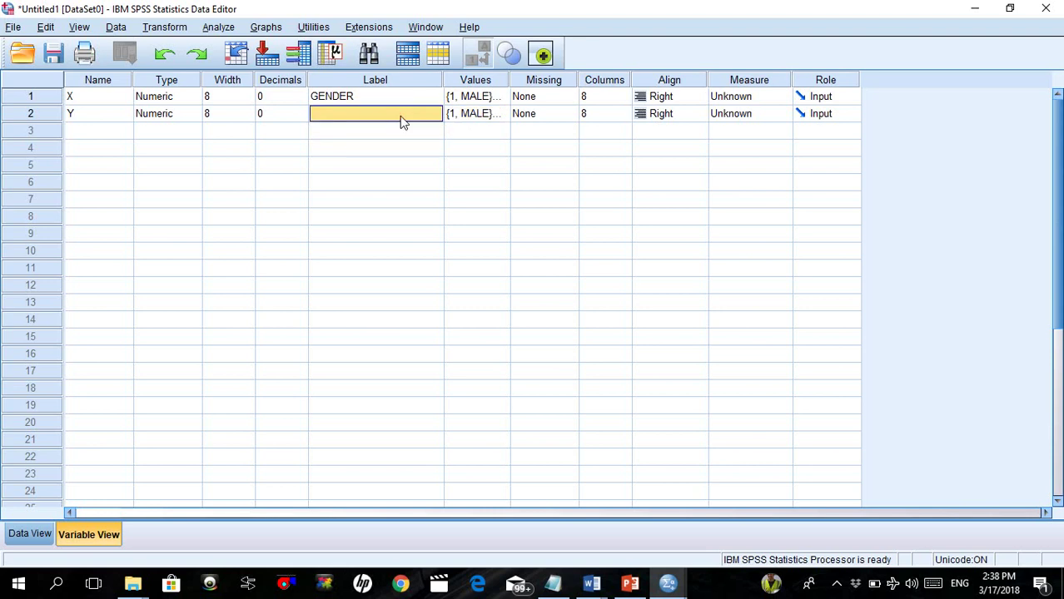
{"action": "type", "text": "AGE"}
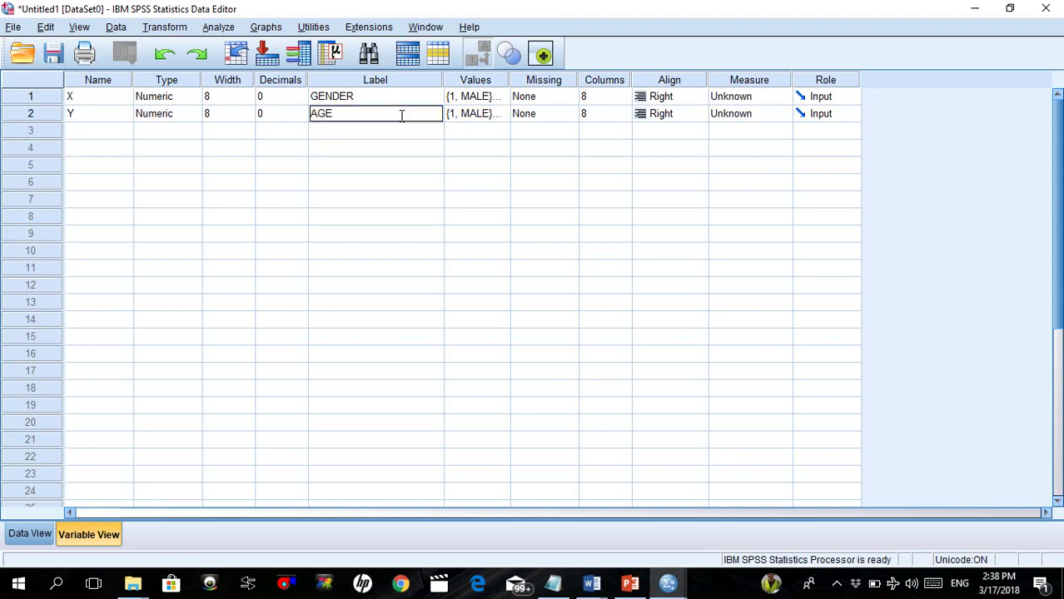
{"action": "left_click", "coordinate": [488, 120]}
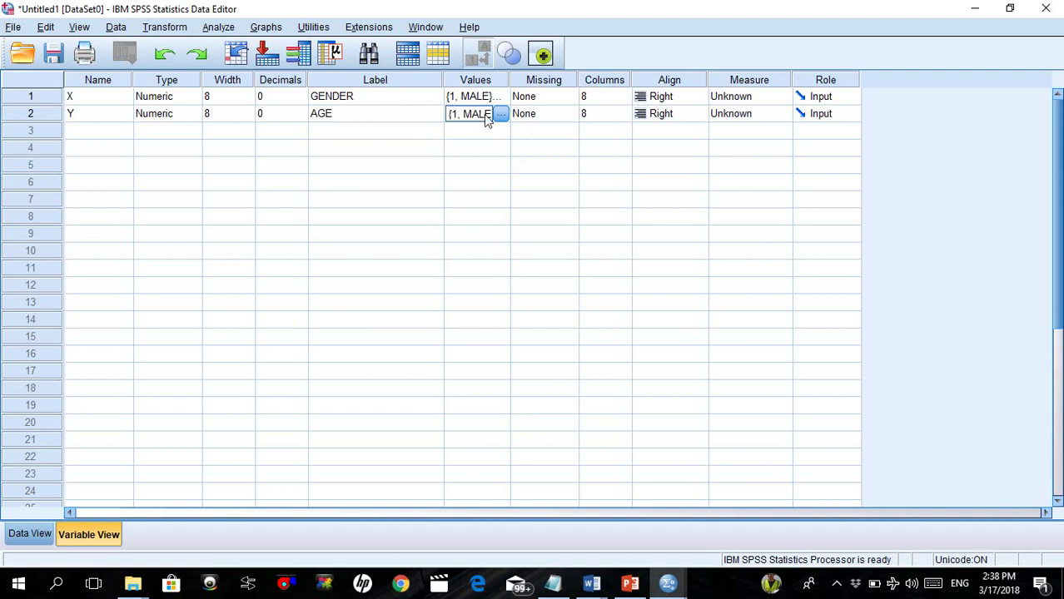
{"action": "left_click", "coordinate": [499, 114]}
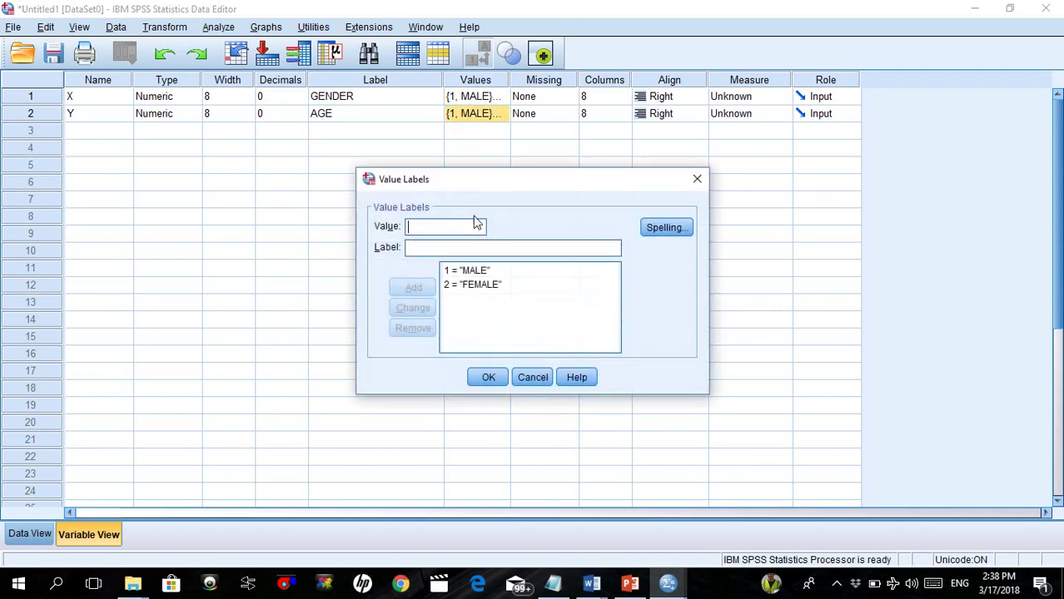
{"action": "left_click", "coordinate": [476, 272]}
{"action": "left_click", "coordinate": [425, 329]}
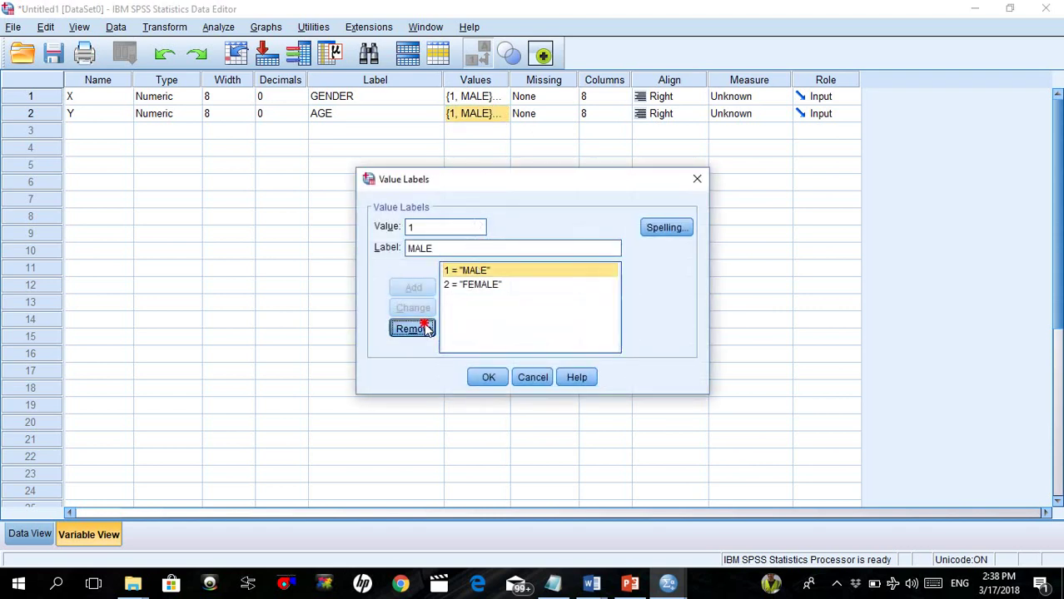
{"action": "left_click", "coordinate": [473, 271]}
{"action": "left_click", "coordinate": [416, 328]}
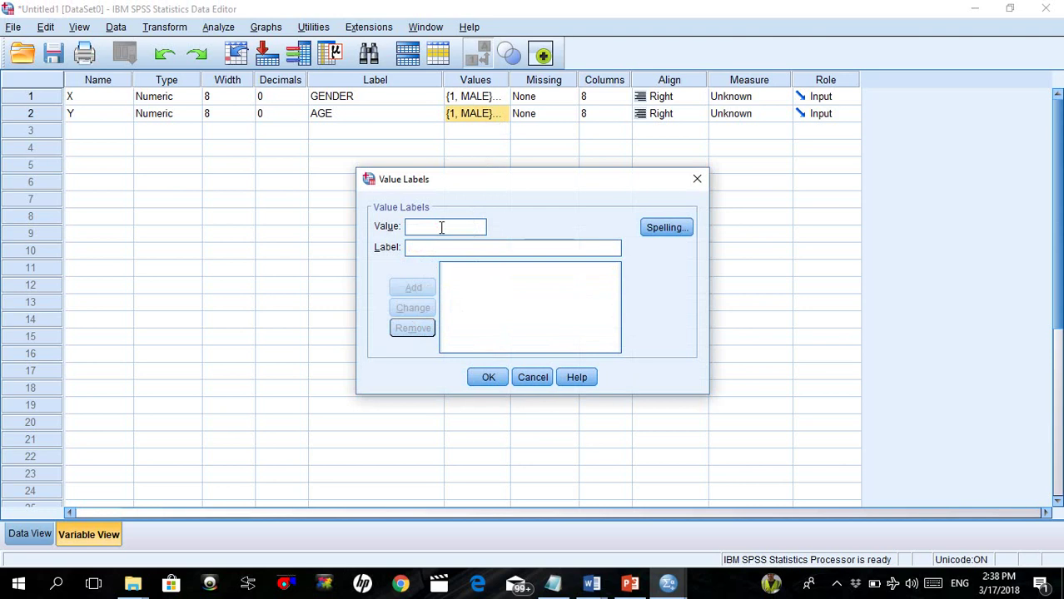
Add the value label LESS THAN 20 YEARS for code 1 of variable Y.
{"action": "type", "text": "1"}
{"action": "key", "text": "Tab"}
{"action": "type", "text": "L"}
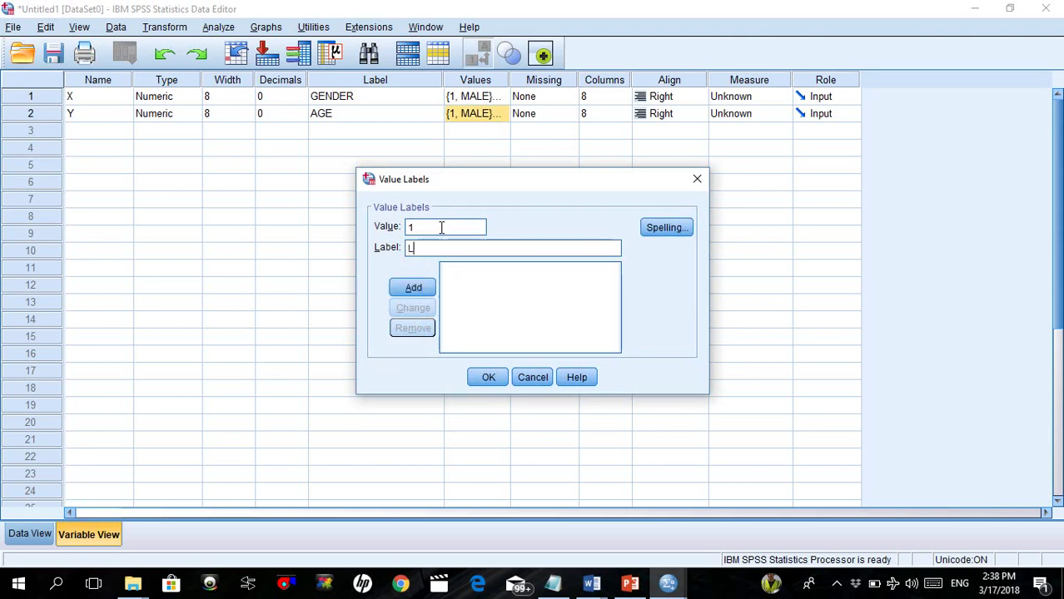
{"action": "type", "text": "ESS THAN "}
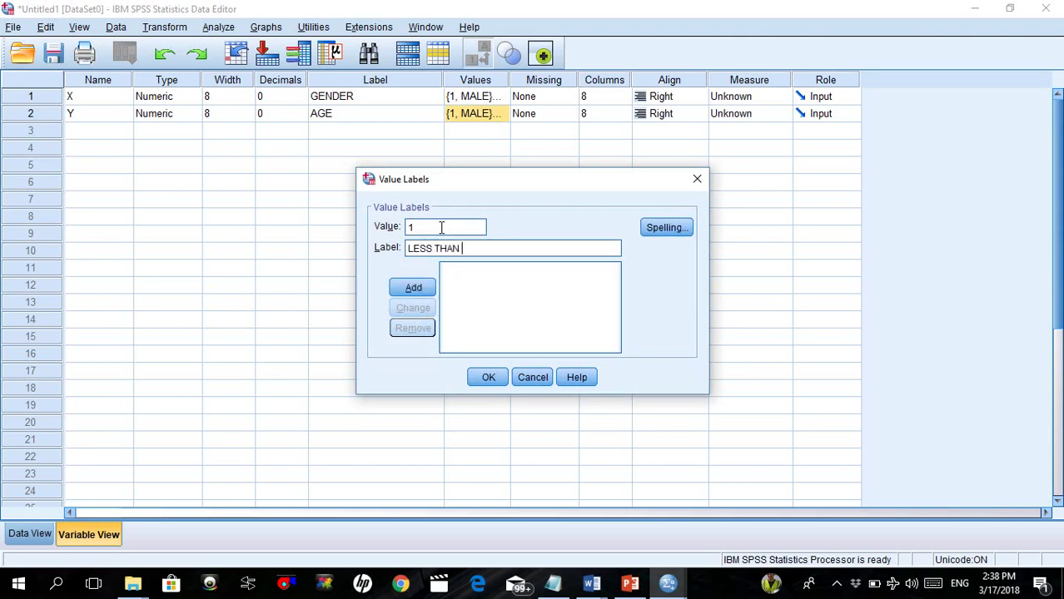
{"action": "type", "text": "20 YEARS"}
{"action": "left_click", "coordinate": [408, 292]}
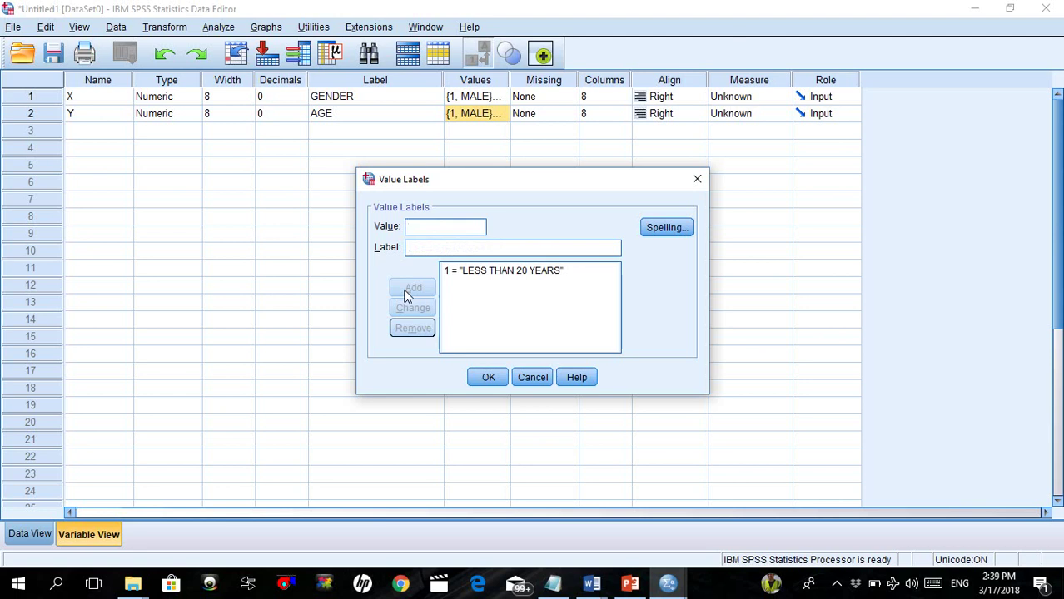
Add the value label 20-29 YEARS for code 2 of variable Y.
{"action": "type", "text": "2"}
{"action": "key", "text": "Tab"}
{"action": "type", "text": "20-30 YEARS"}
{"action": "key", "text": "Left"}
{"action": "key", "text": "Left"}
{"action": "key", "text": "Left"}
{"action": "key", "text": "Left"}
{"action": "key", "text": "Left"}
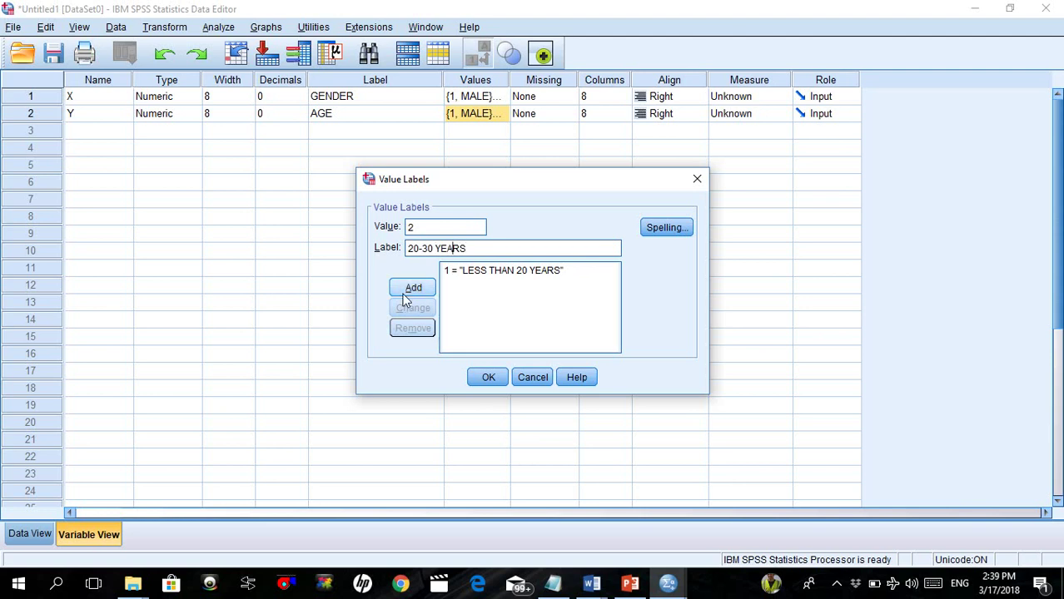
{"action": "key", "text": "BackSpace"}
{"action": "key", "text": "BackSpace"}
{"action": "key", "text": "BackSpace"}
{"action": "type", "text": "29"}
{"action": "left_click", "coordinate": [409, 294]}
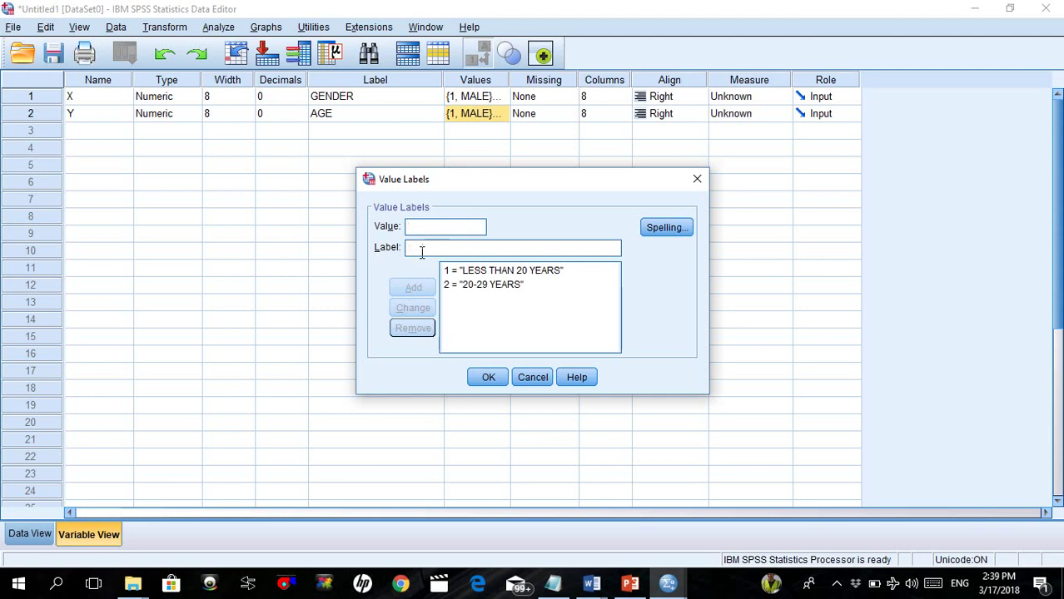
Add the value label 30-39 YEARS for code 3 of variable Y.
{"action": "type", "text": "3"}
{"action": "type", "text": "30-"}
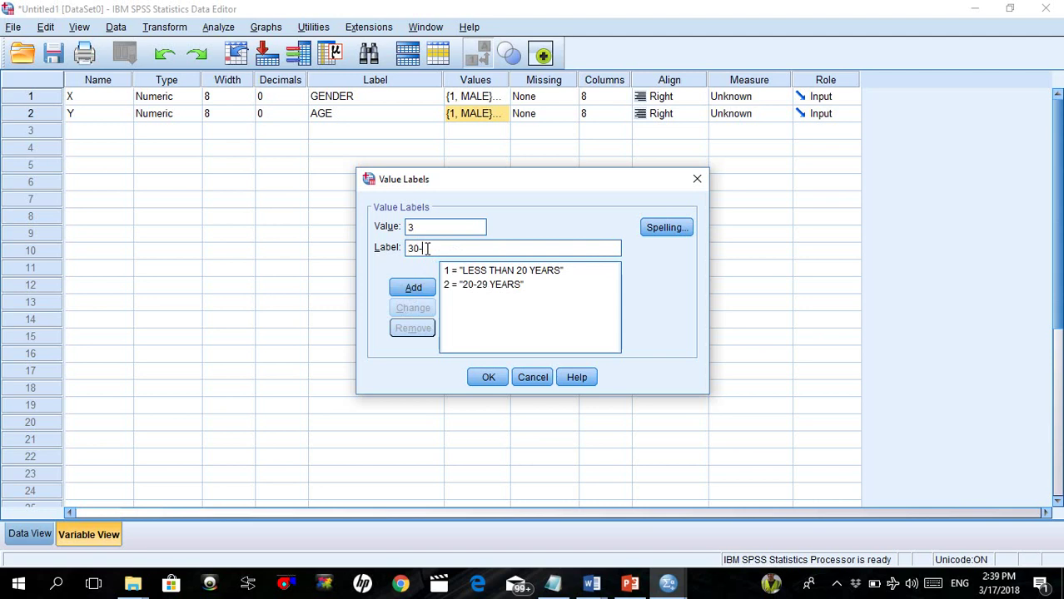
{"action": "type", "text": "39 YEARS"}
{"action": "left_click", "coordinate": [413, 287]}
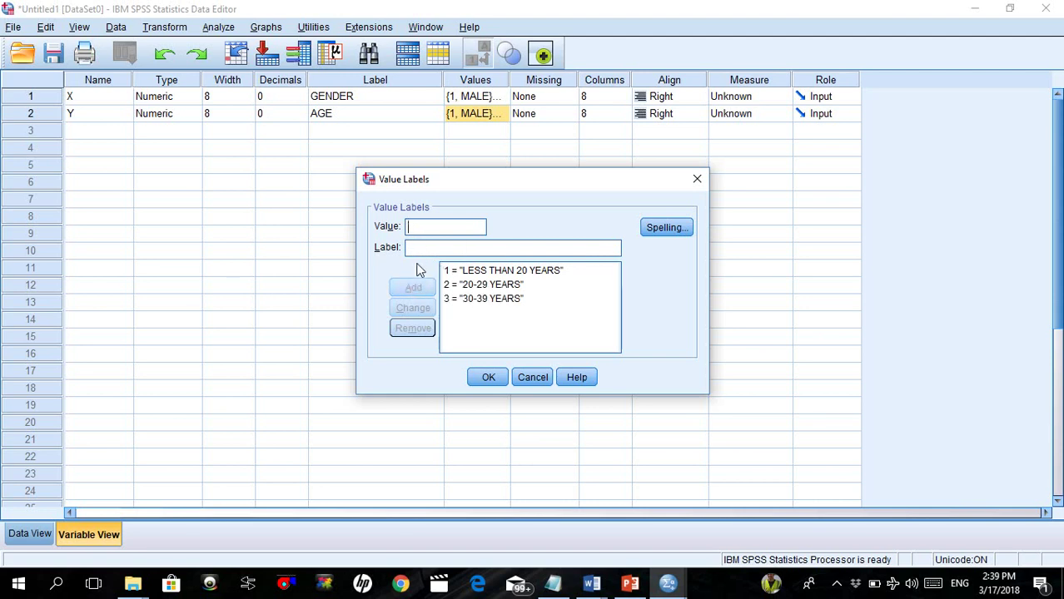
Add the value label 40 AND ABOVE for code 4 of variable Y and accept the value labels.
{"action": "type", "text": "4"}
{"action": "left_click", "coordinate": [424, 247]}
{"action": "type", "text": "40 AND AB"}
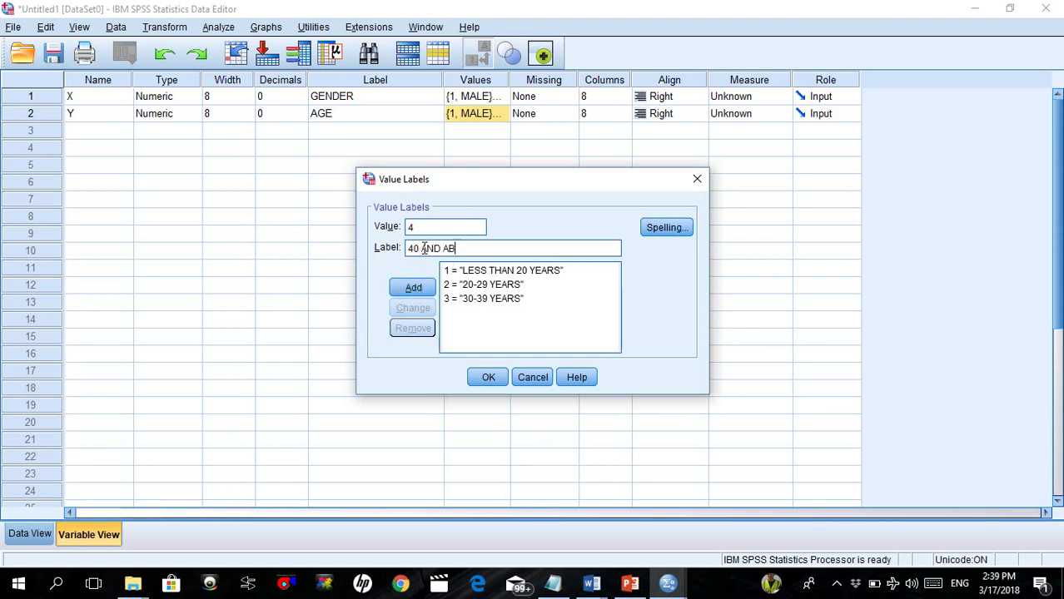
{"action": "type", "text": "OVE"}
{"action": "left_click", "coordinate": [401, 288]}
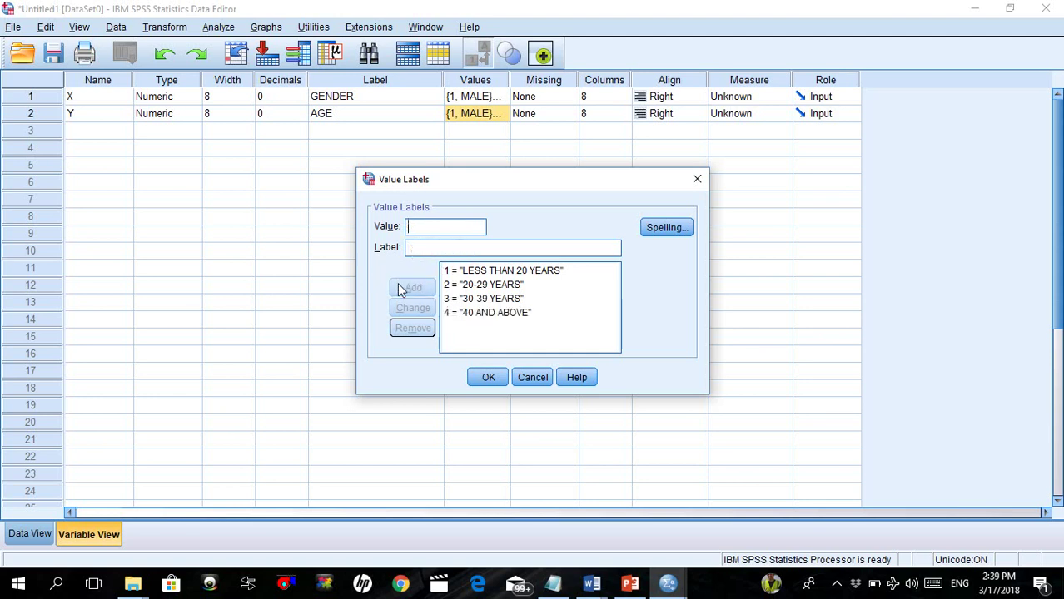
{"action": "left_click", "coordinate": [480, 379]}
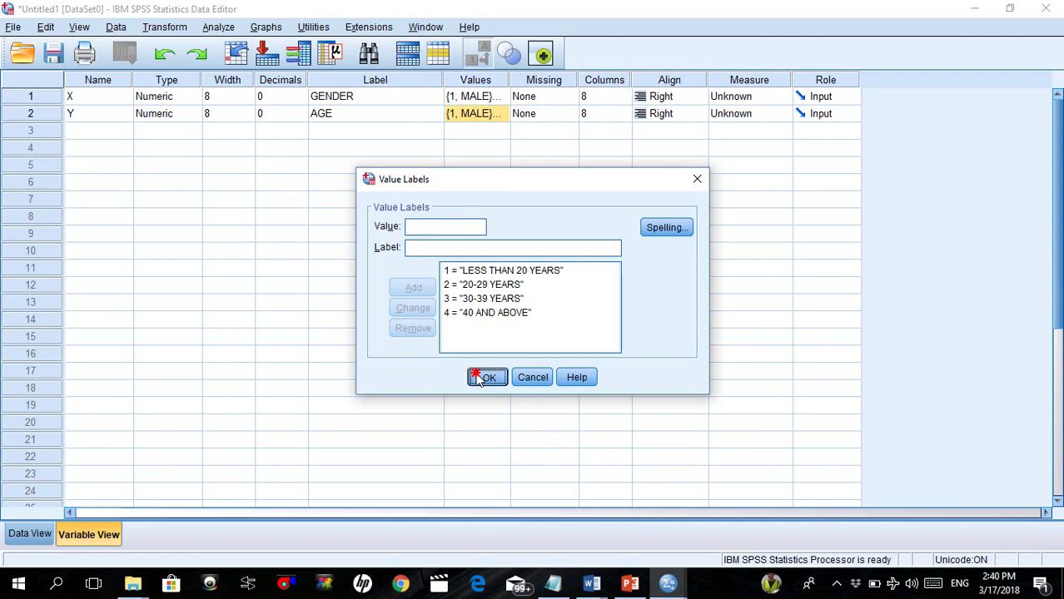
Try to enter the code 5 for variable Y in case 1 of the Data View and clear the cell.
{"action": "left_click", "coordinate": [48, 530]}
{"action": "left_click", "coordinate": [185, 136]}
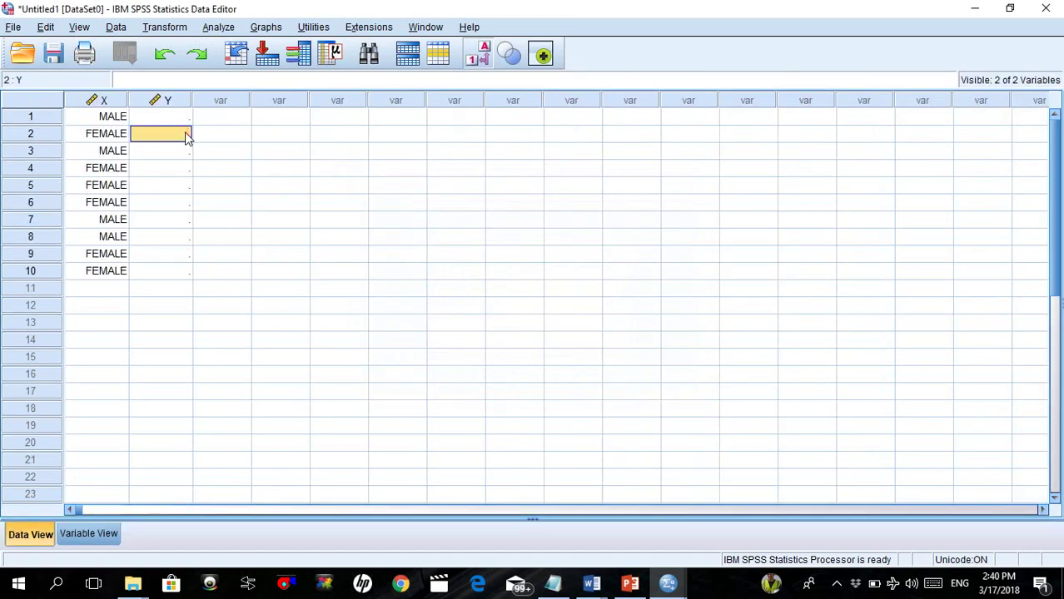
{"action": "key", "text": "Up"}
{"action": "type", "text": "5"}
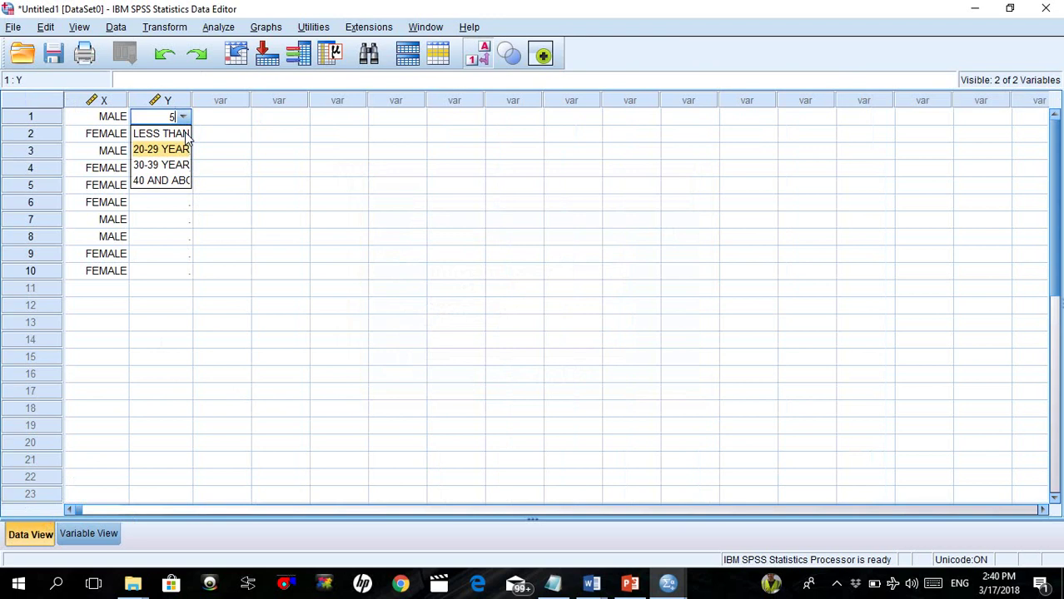
{"action": "left_click", "coordinate": [186, 136]}
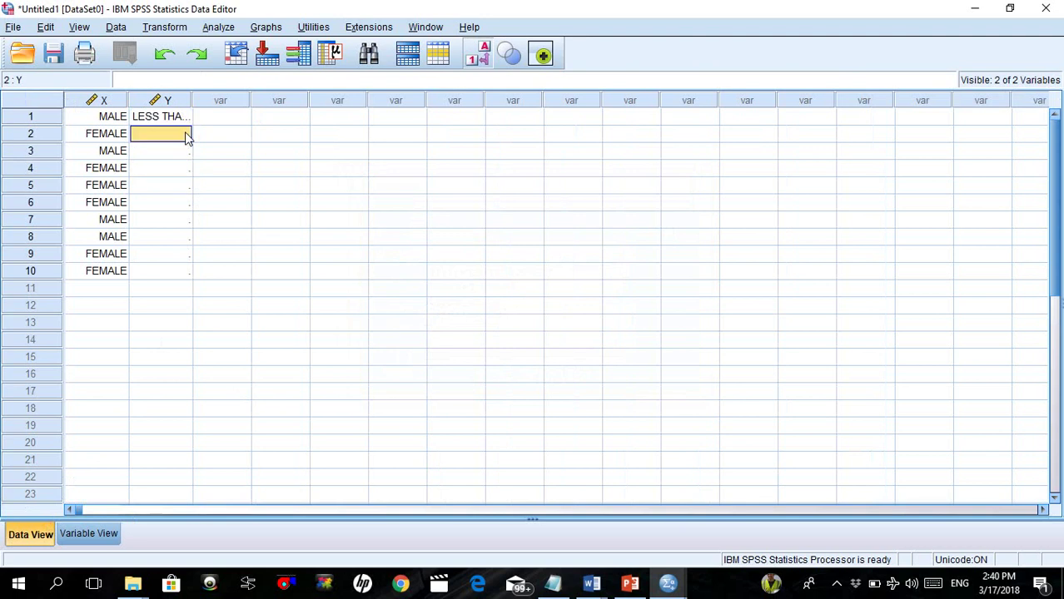
{"action": "key", "text": "Up"}
{"action": "key", "text": "BackSpace"}
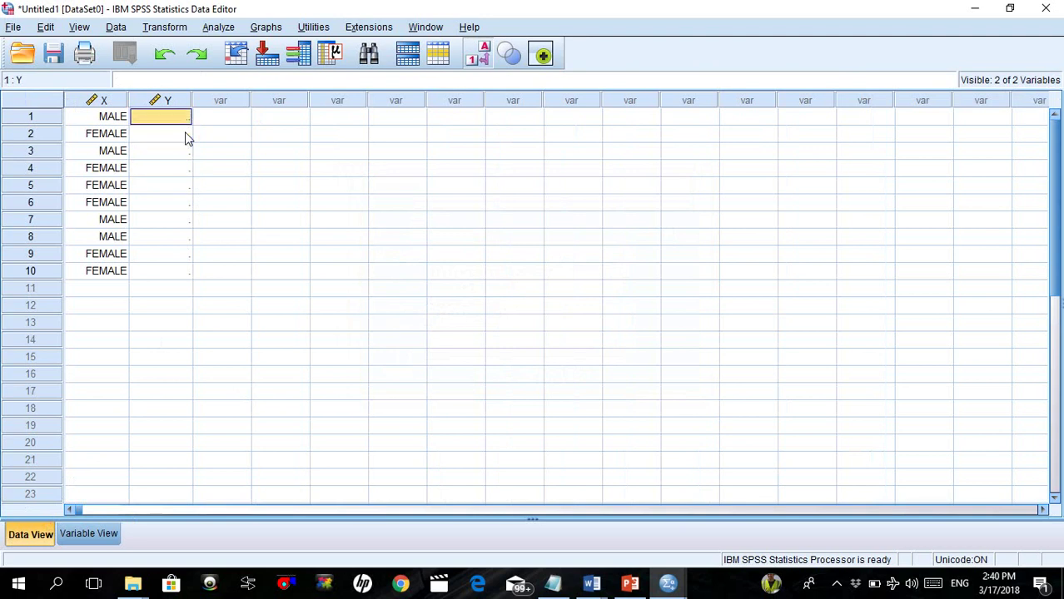
Enter the codes 5 and 4 for variable Y in cases 1 and 2.
{"action": "type", "text": "5"}
{"action": "left_click", "coordinate": [187, 138]}
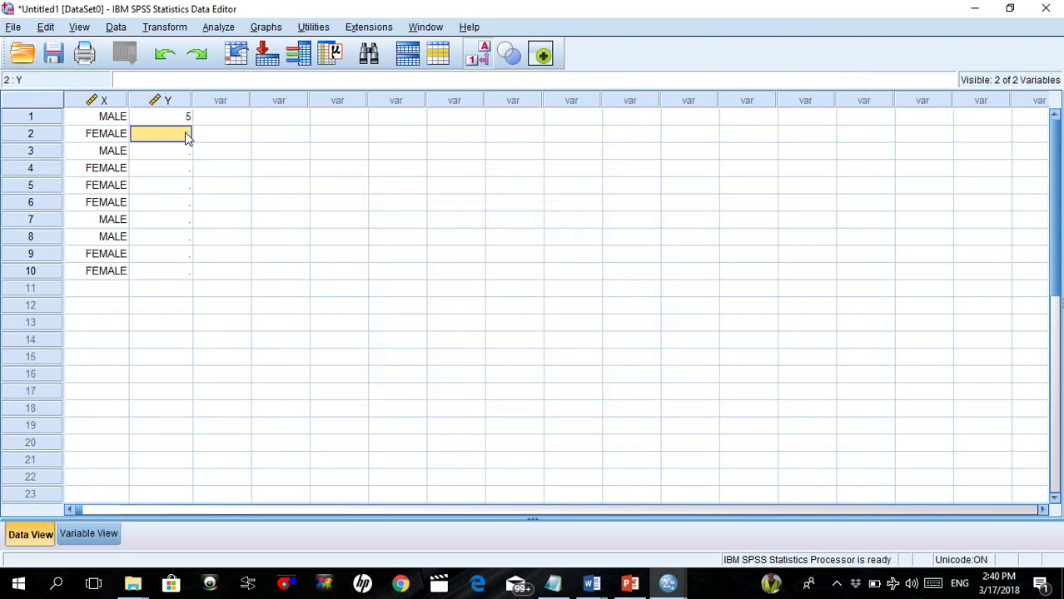
{"action": "type", "text": "4"}
{"action": "key", "text": "Return"}
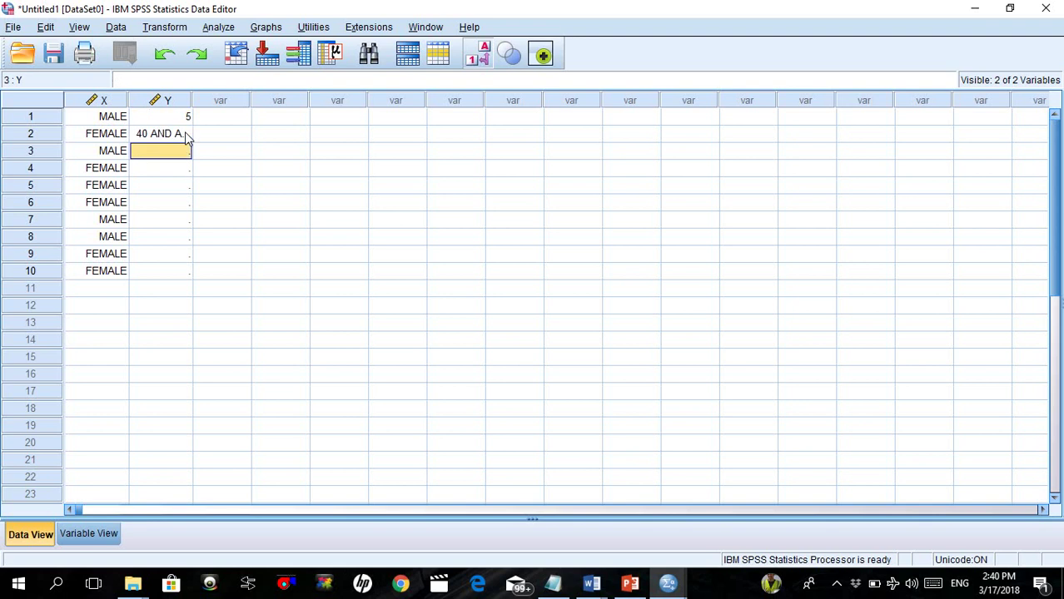
Enter the codes 3, 2, 1, 2, 3 and 4 for variable Y in cases 3 to 8.
{"action": "type", "text": "3"}
{"action": "key", "text": "Return"}
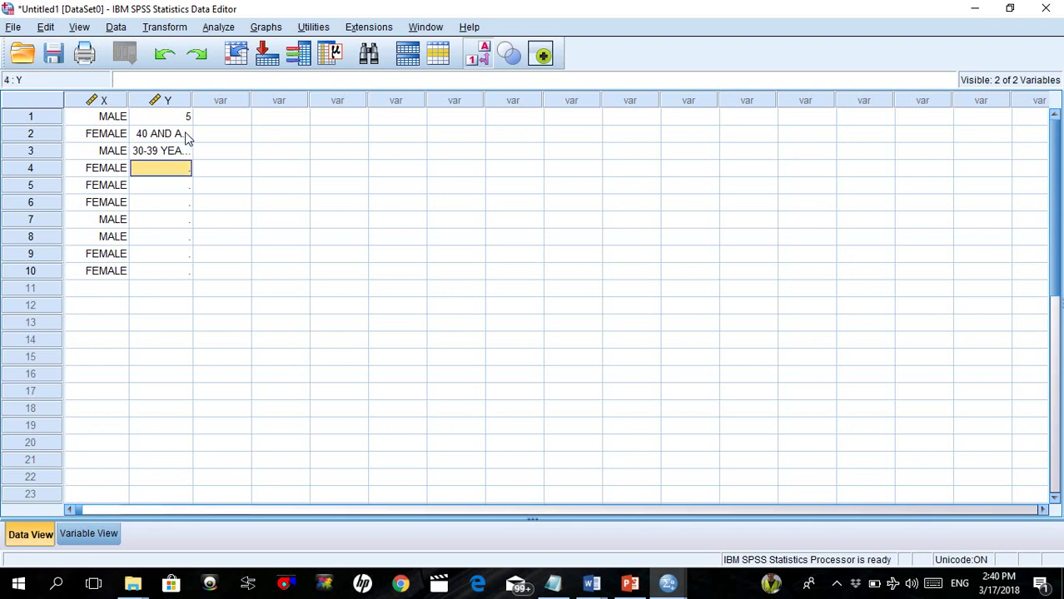
{"action": "type", "text": "2"}
{"action": "key", "text": "Return"}
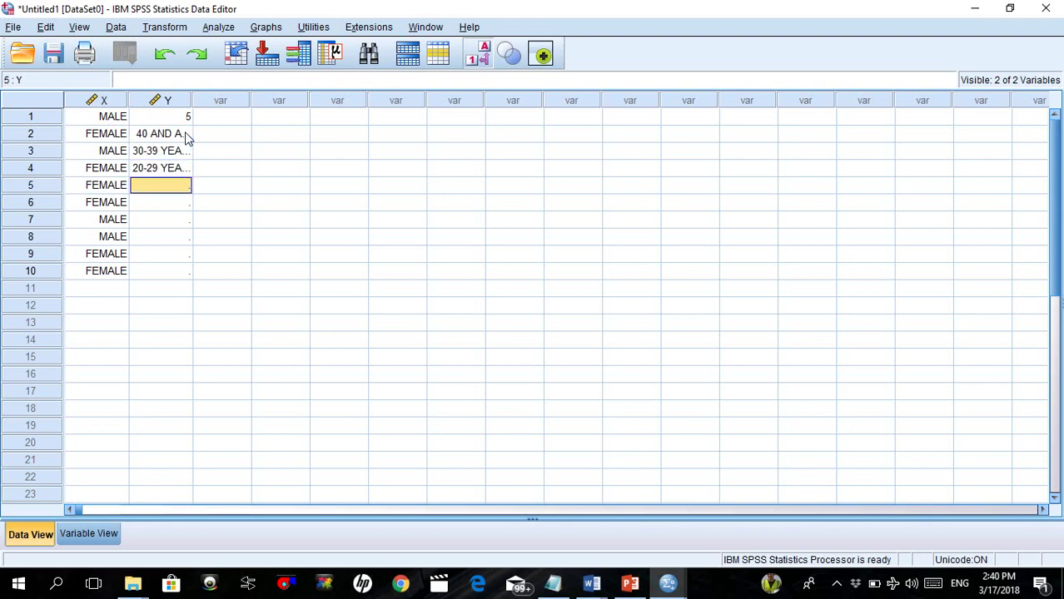
{"action": "type", "text": "1"}
{"action": "key", "text": "Return"}
{"action": "type", "text": "2"}
{"action": "key", "text": "Return"}
{"action": "type", "text": "3"}
{"action": "key", "text": "Return"}
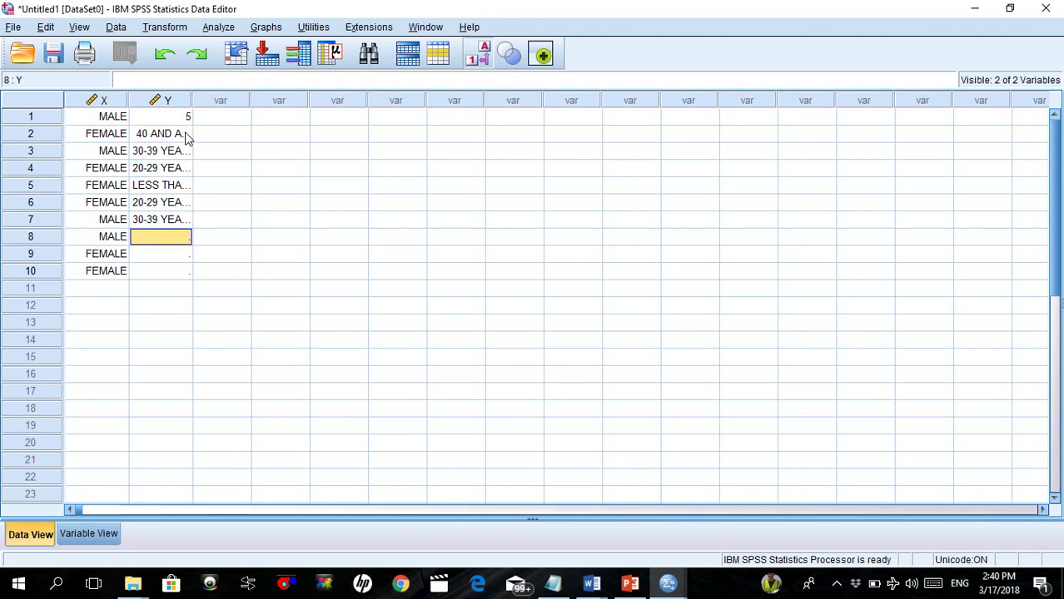
{"action": "type", "text": "4"}
{"action": "key", "text": "Return"}
Try to enter the codes 5 and 7 for variable Y in cases 9 and 10.
{"action": "type", "text": "5"}
{"action": "key", "text": "Return"}
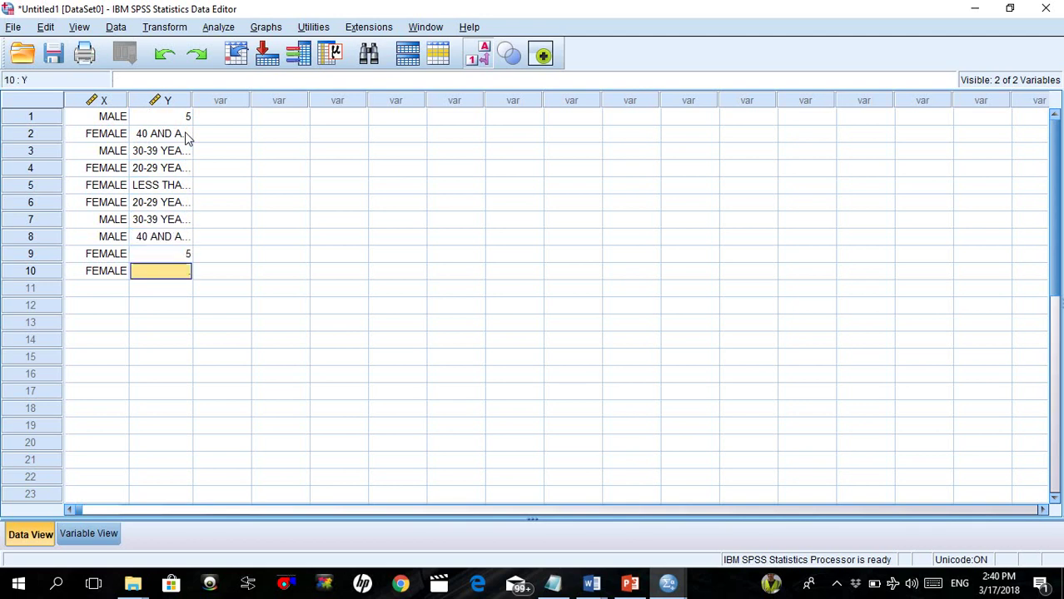
{"action": "type", "text": "7"}
{"action": "key", "text": "Return"}
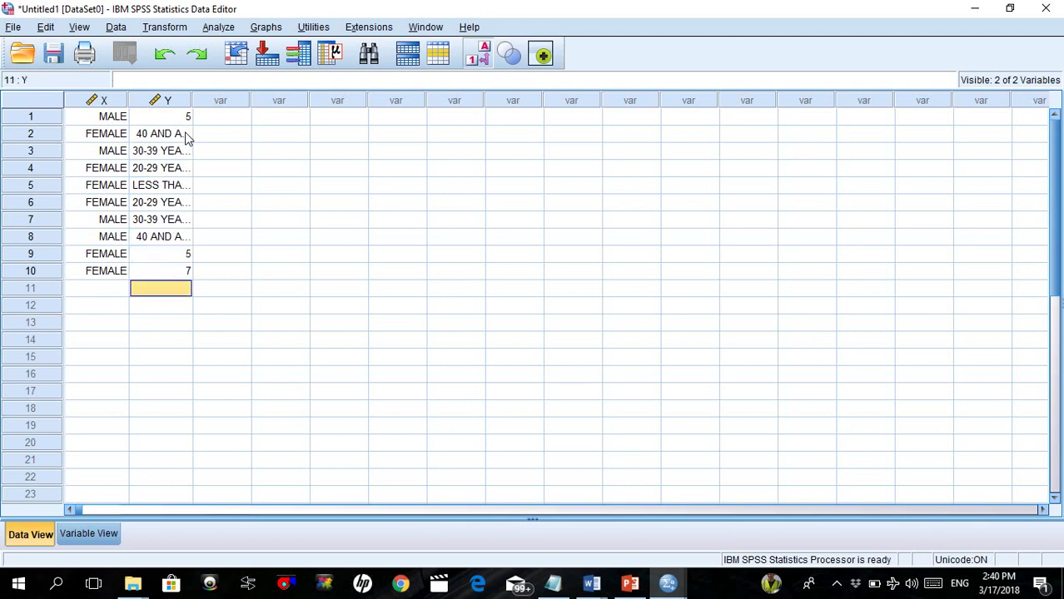
Remove the codes of variable Y from cases 9 and 10 and return to the Y cell of case 1.
{"action": "key", "text": "ctrl+z"}
{"action": "key", "text": "ctrl+z"}
{"action": "key", "text": "ctrl+z"}
{"action": "key", "text": "ctrl+z"}
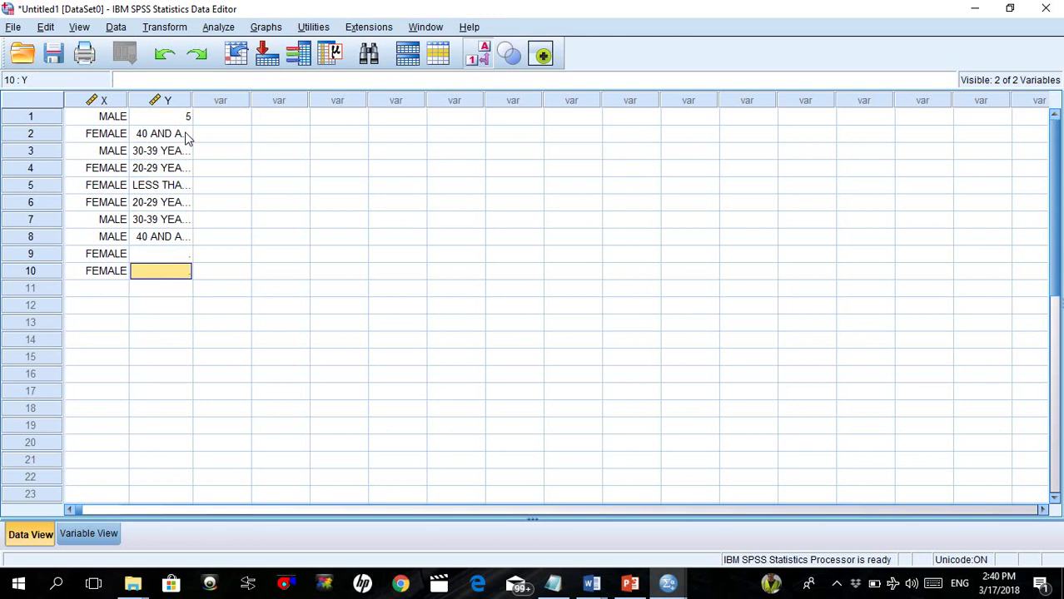
{"action": "key", "text": "ctrl+z"}
{"action": "key", "text": "ctrl+z"}
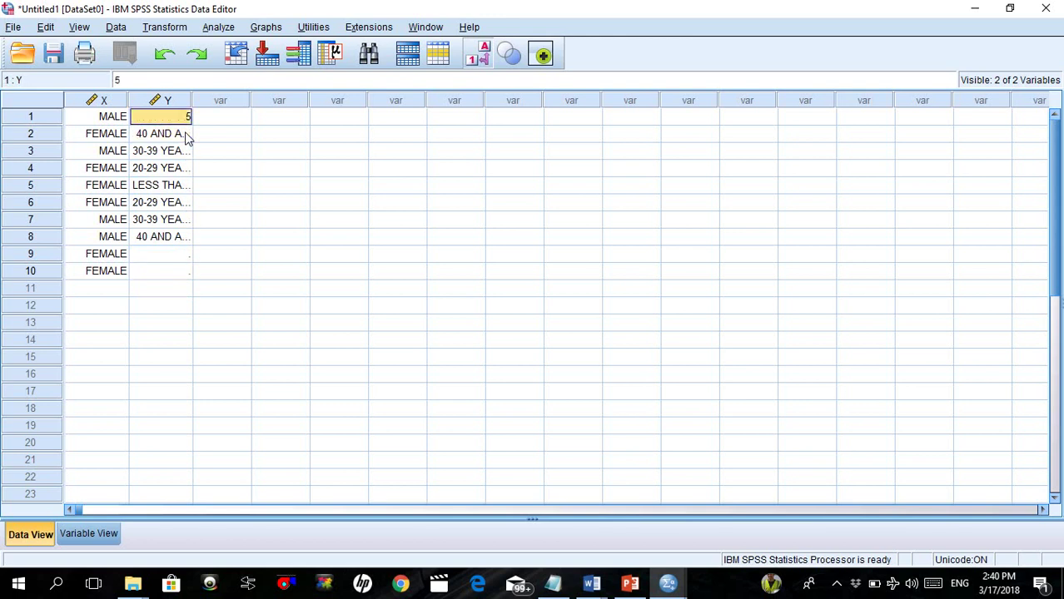